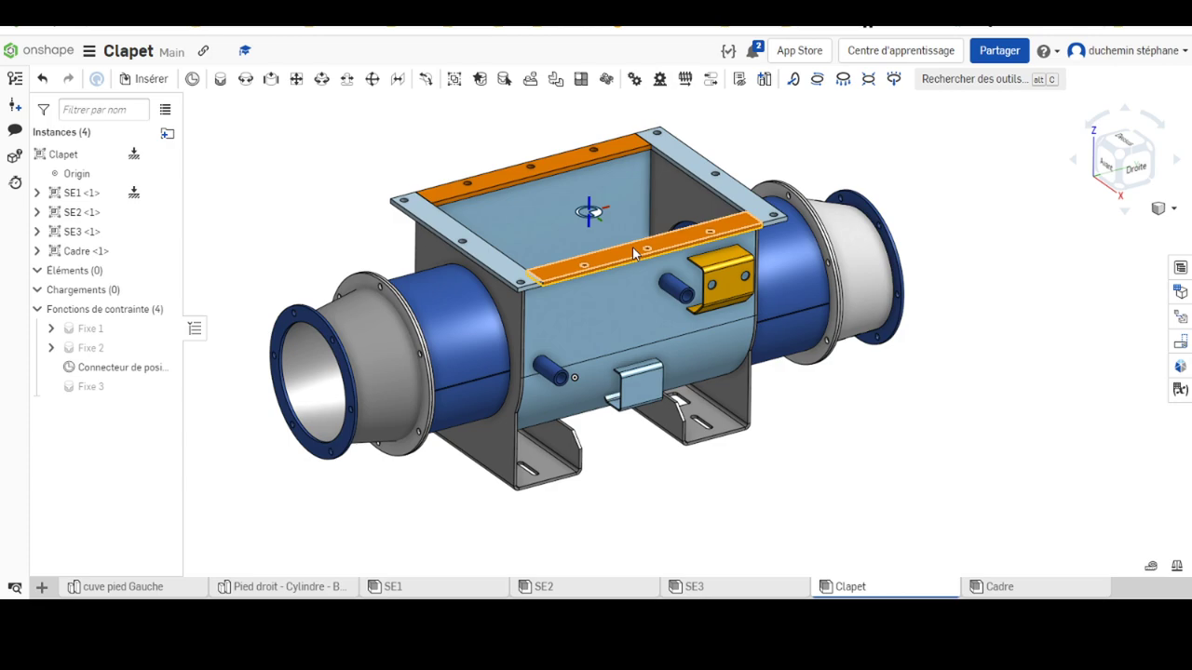
Step: Start an in-context part studio for the assembly, then cancel it
{"action": "scroll", "coordinate": [632, 246], "scroll_direction": "up", "scroll_amount": 3}
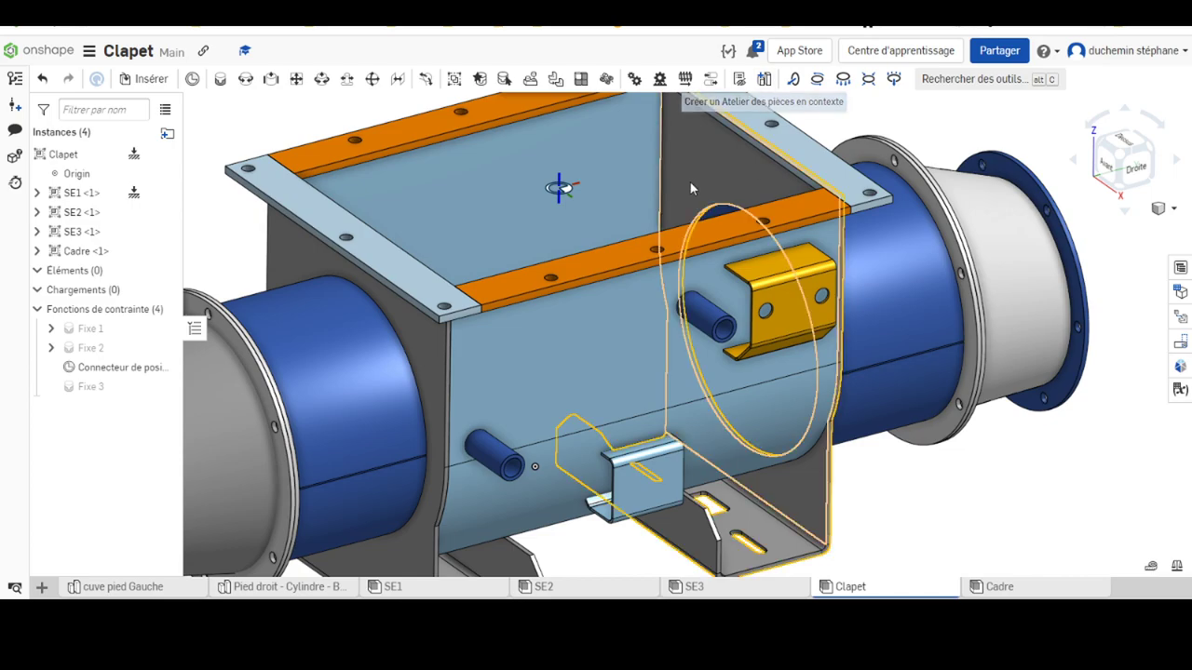
{"action": "scroll", "coordinate": [690, 188], "scroll_direction": "down", "scroll_amount": 3}
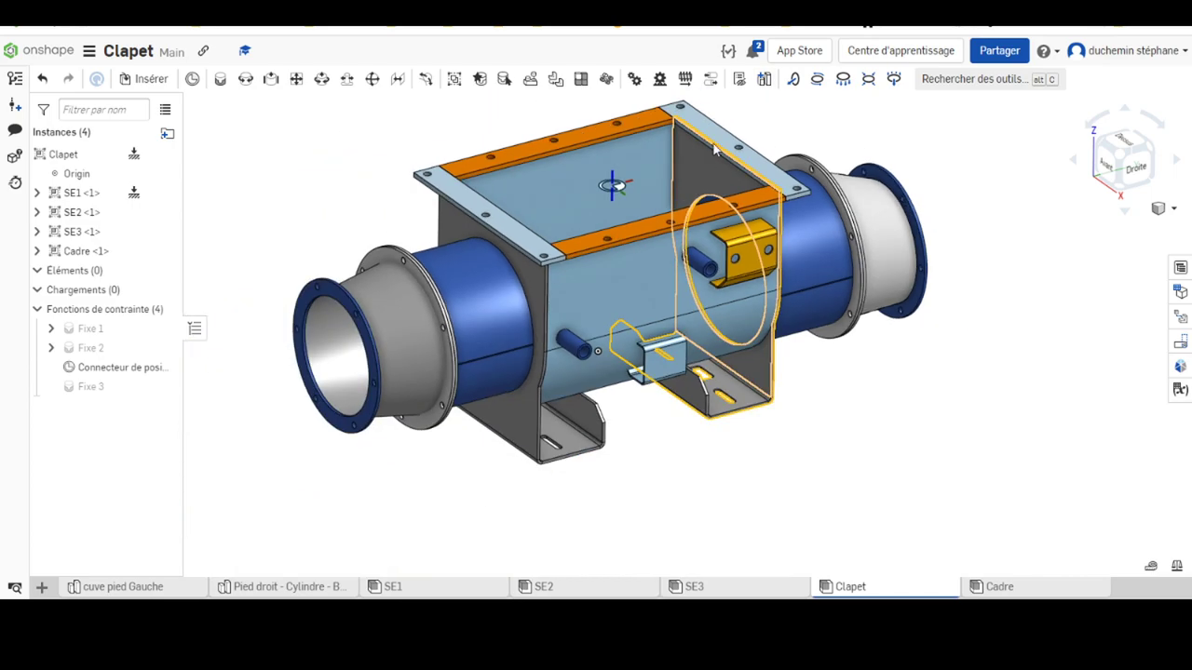
{"action": "left_click", "coordinate": [766, 80]}
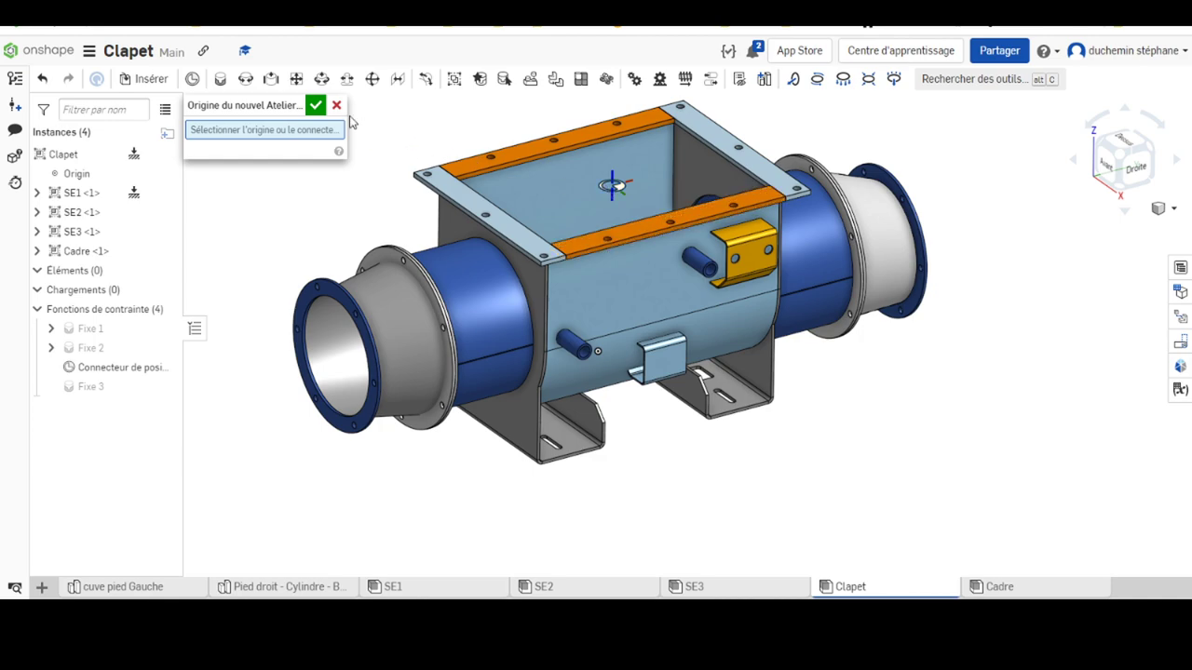
{"action": "left_click", "coordinate": [337, 107]}
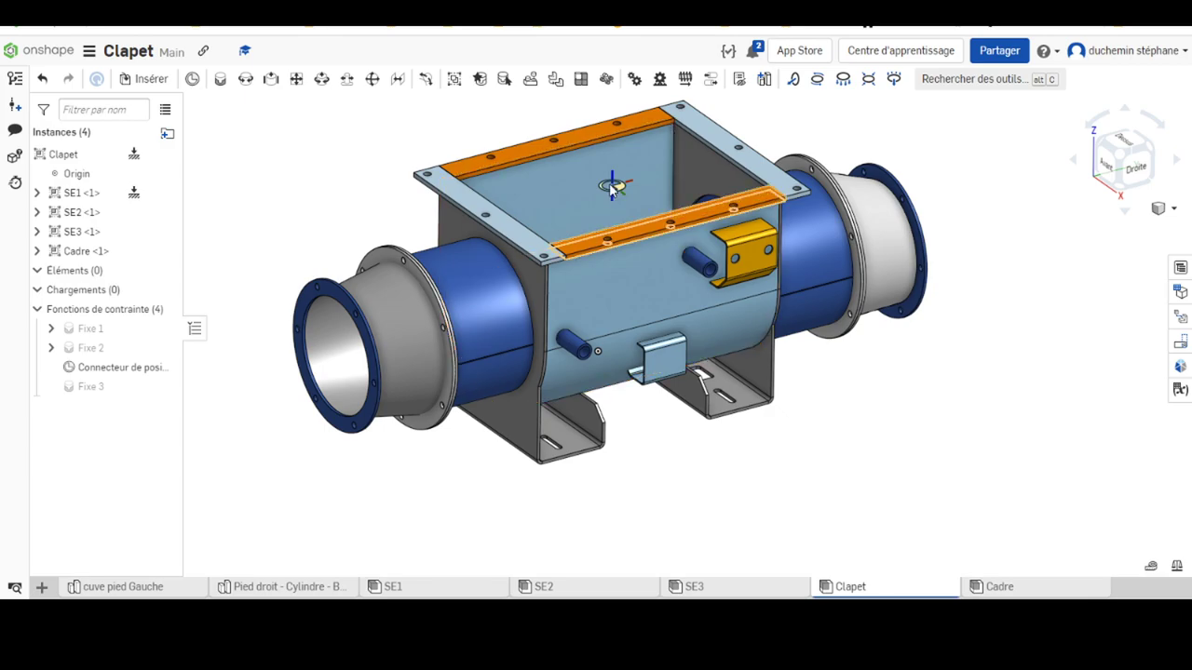
Step: Orbit over the two orange rails, then start a mate connector and discard it
{"action": "scroll", "coordinate": [586, 224], "scroll_direction": "up", "scroll_amount": 3}
{"action": "scroll", "coordinate": [486, 235], "scroll_direction": "up", "scroll_amount": 3}
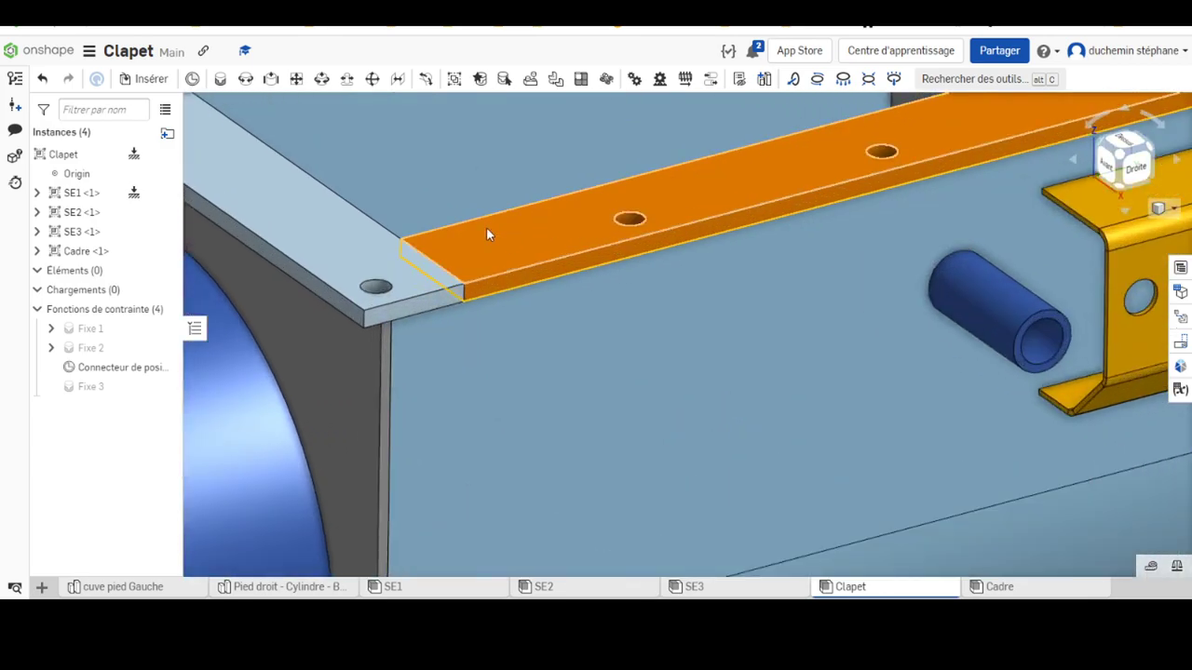
{"action": "scroll", "coordinate": [677, 176], "scroll_direction": "down", "scroll_amount": 2}
{"action": "mouse_move", "coordinate": [677, 176]}
{"action": "right_mouse_down"}
{"action": "mouse_move", "coordinate": [686, 164]}
{"action": "mouse_move", "coordinate": [703, 220]}
{"action": "mouse_move", "coordinate": [600, 287]}
{"action": "right_mouse_up"}
{"action": "scroll", "coordinate": [599, 280], "scroll_direction": "down", "scroll_amount": 5}
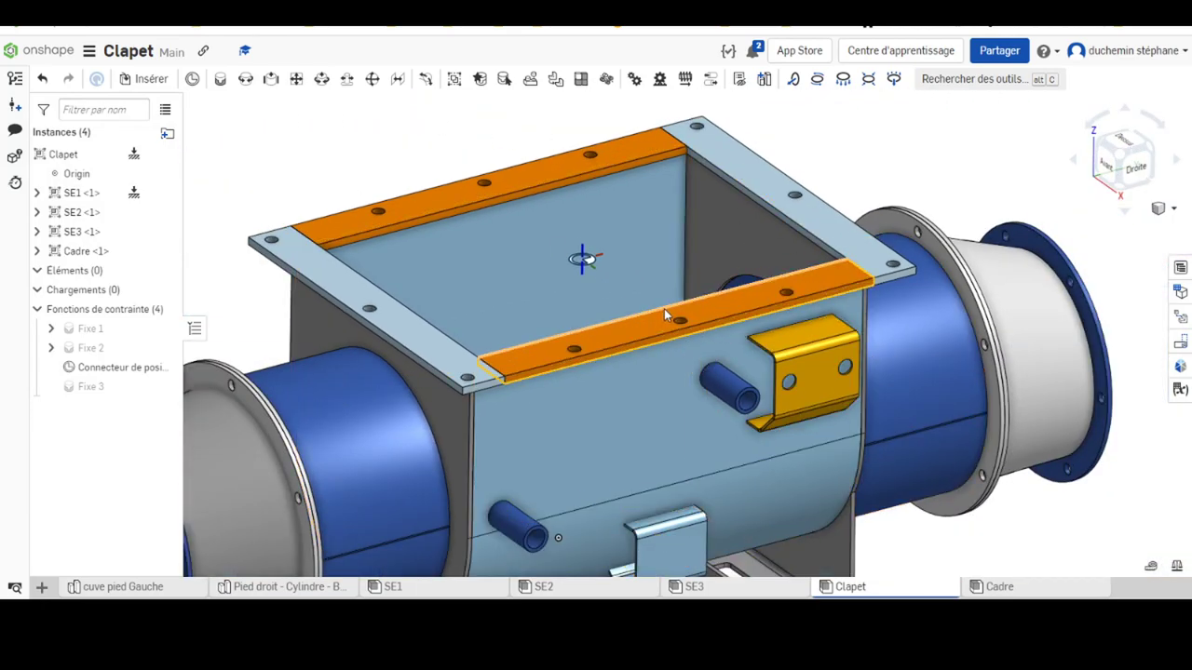
{"action": "left_click", "coordinate": [192, 78]}
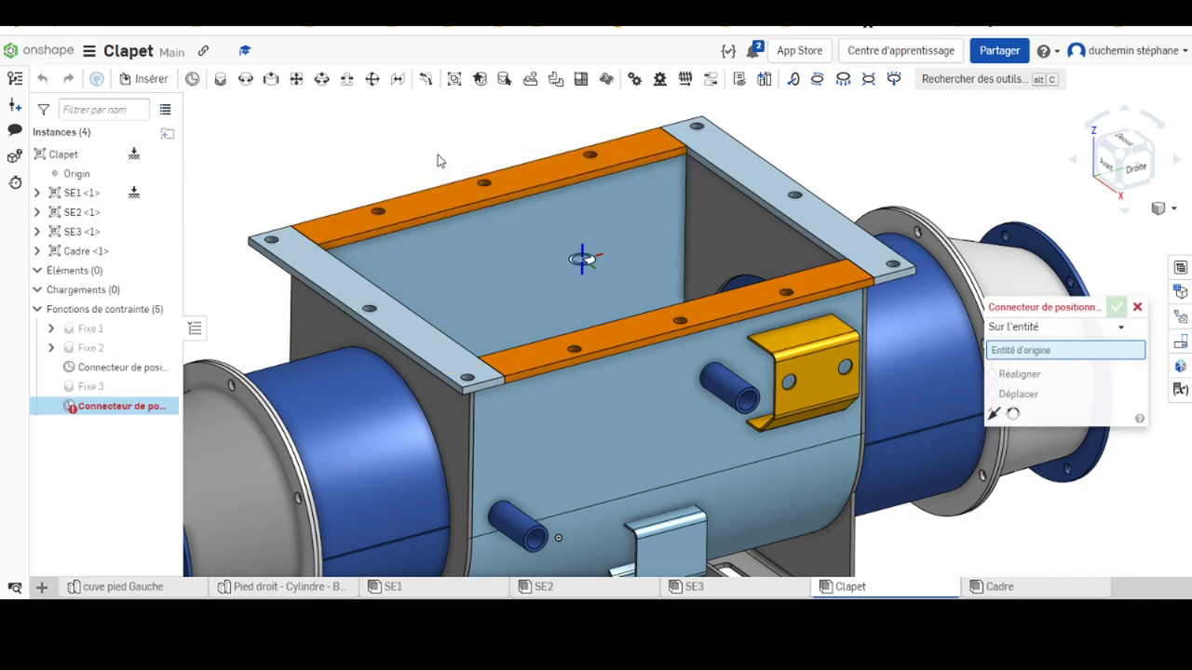
{"action": "left_click", "coordinate": [1137, 308]}
Step: Hide the existing mate connector at the centre of the box opening with Masquer
{"action": "right_click", "coordinate": [584, 266]}
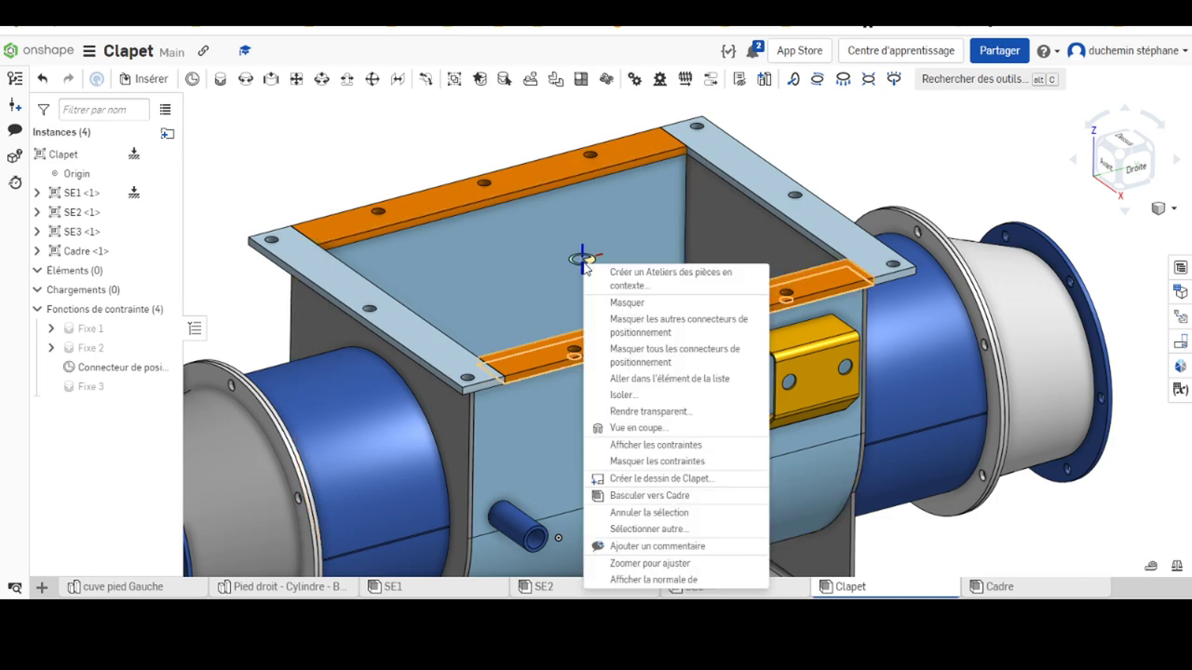
{"action": "left_click", "coordinate": [632, 305]}
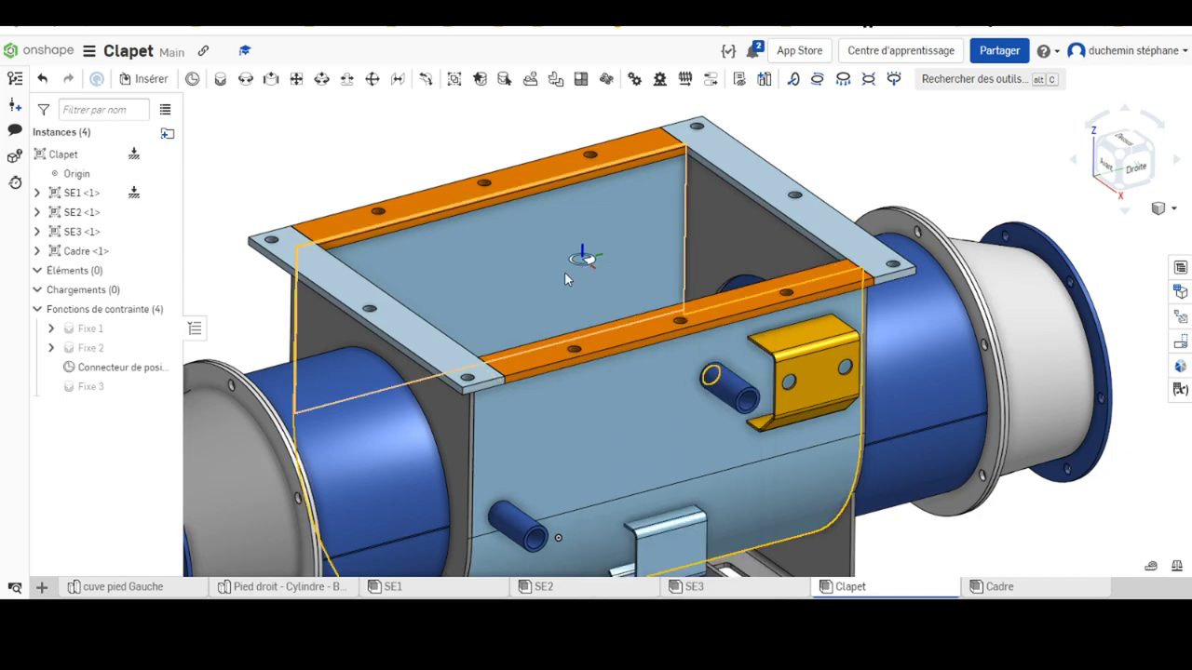
{"action": "right_click", "coordinate": [584, 260]}
{"action": "left_click", "coordinate": [617, 319]}
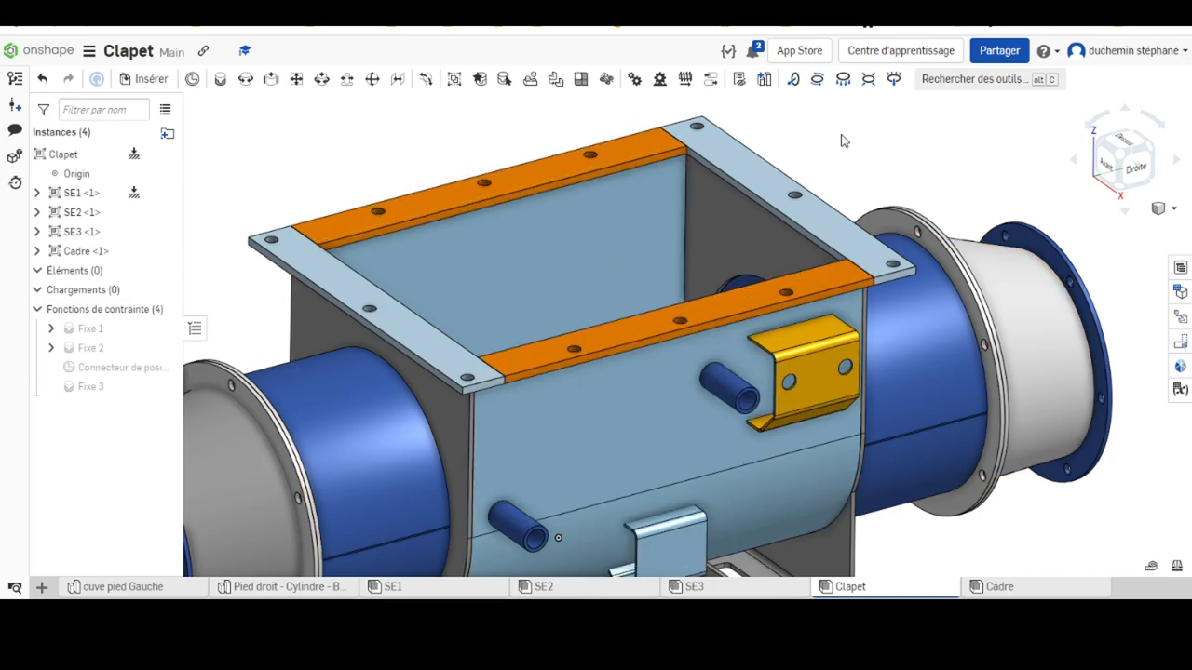
{"action": "scroll", "coordinate": [835, 151], "scroll_direction": "down", "scroll_amount": 2}
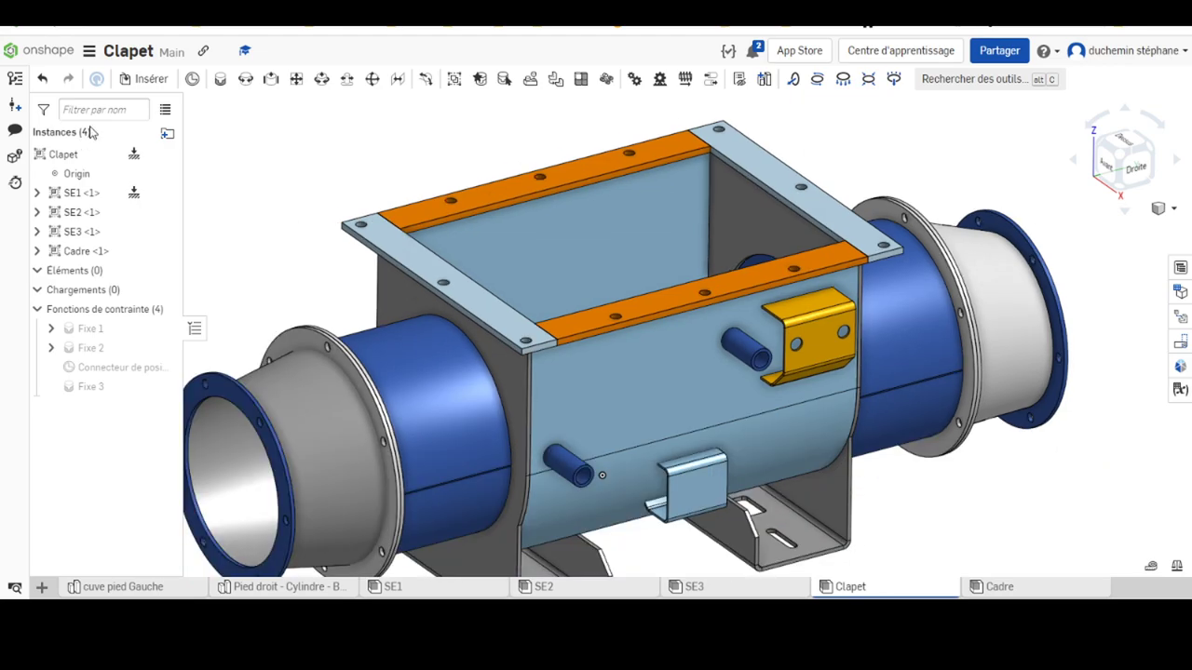
Step: Place a new mate connector on the Longeron cadre rail face with Déplacer enabled
{"action": "left_click", "coordinate": [191, 78]}
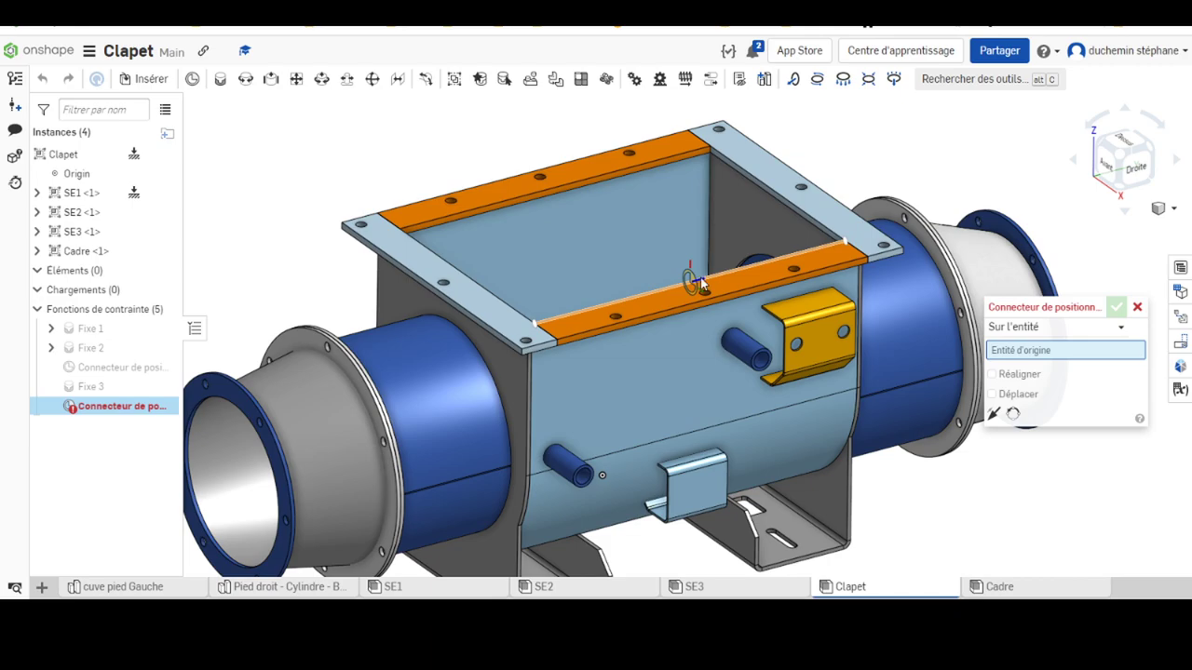
{"action": "scroll", "coordinate": [694, 279], "scroll_direction": "up", "scroll_amount": 3}
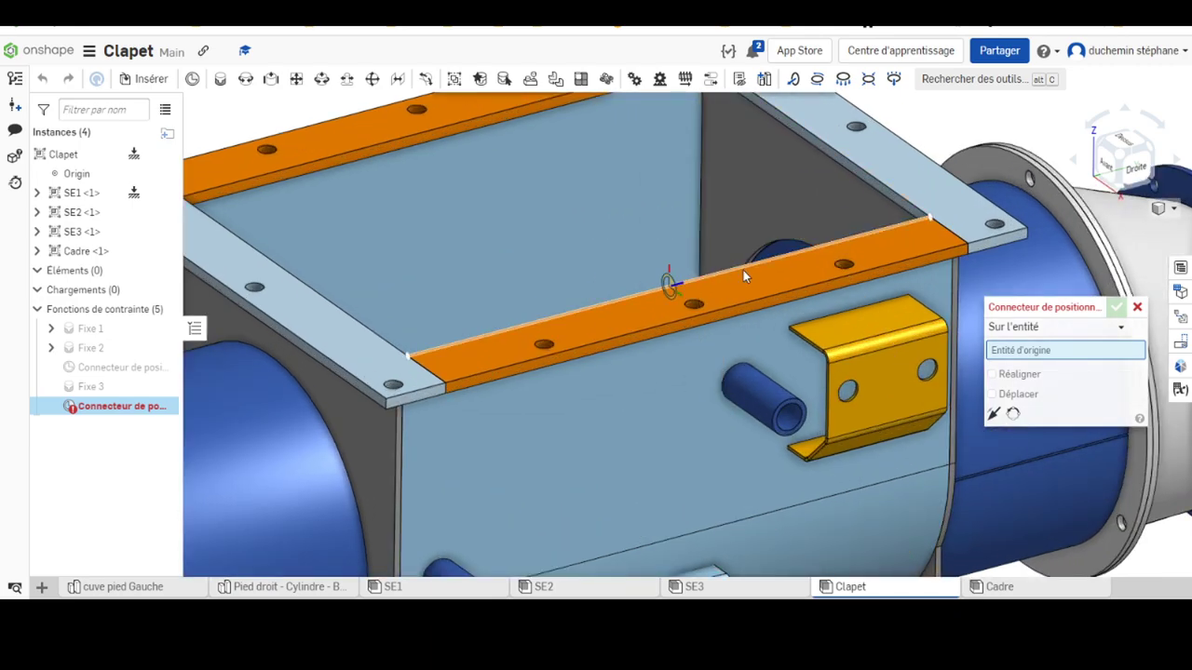
{"action": "left_click", "coordinate": [677, 290]}
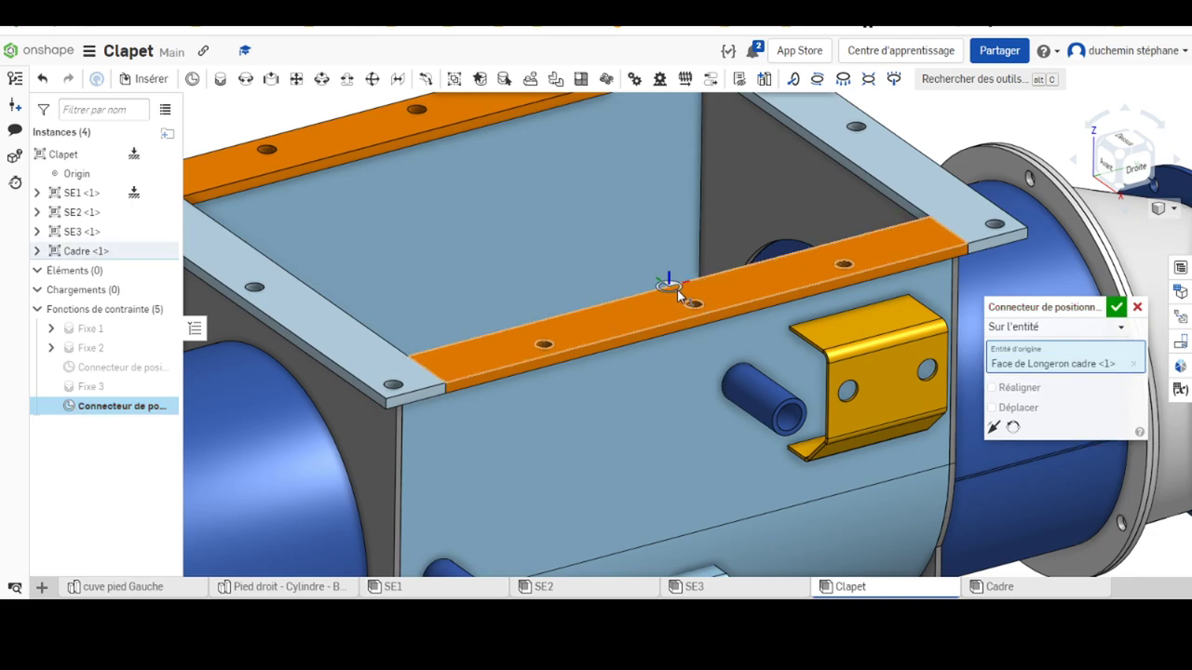
{"action": "left_click", "coordinate": [992, 408]}
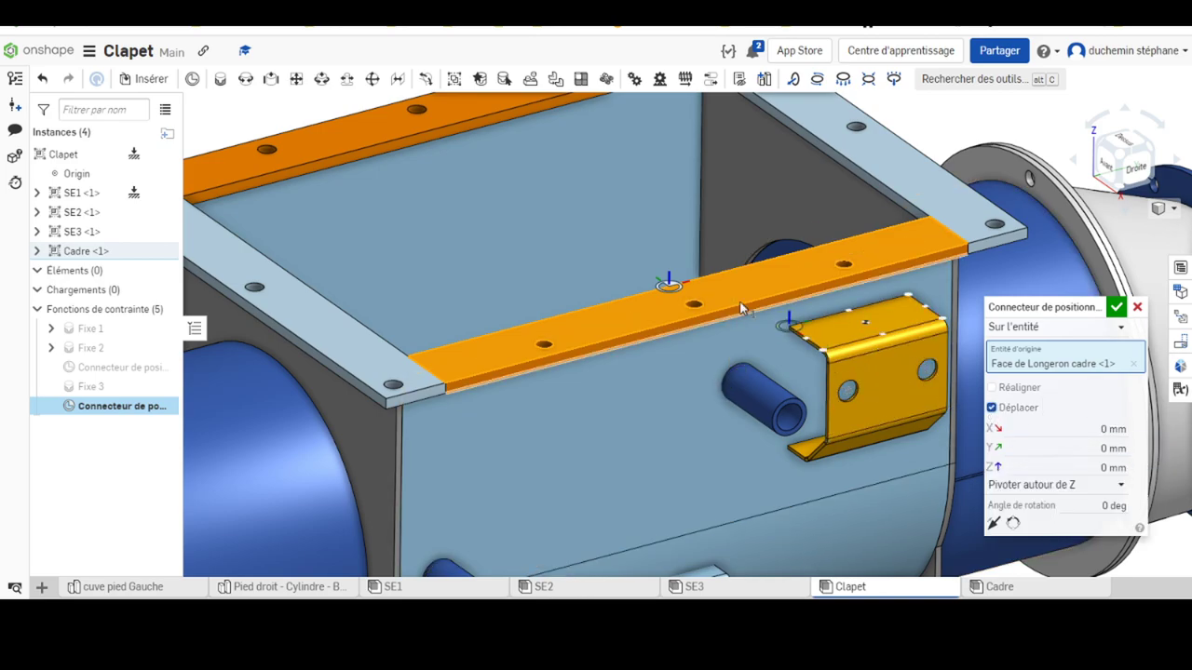
{"action": "left_click", "coordinate": [825, 400]}
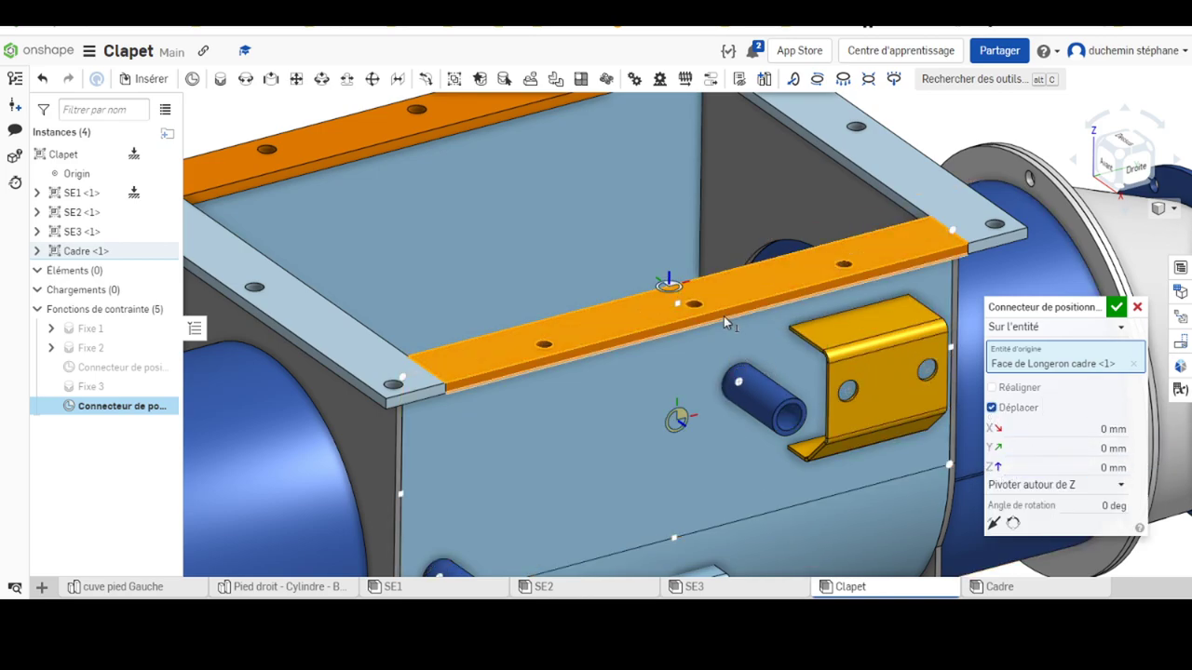
Step: Offset the connector 90 mm in Y, confirm it, and view the whole assembly
{"action": "left_click", "coordinate": [1131, 448]}
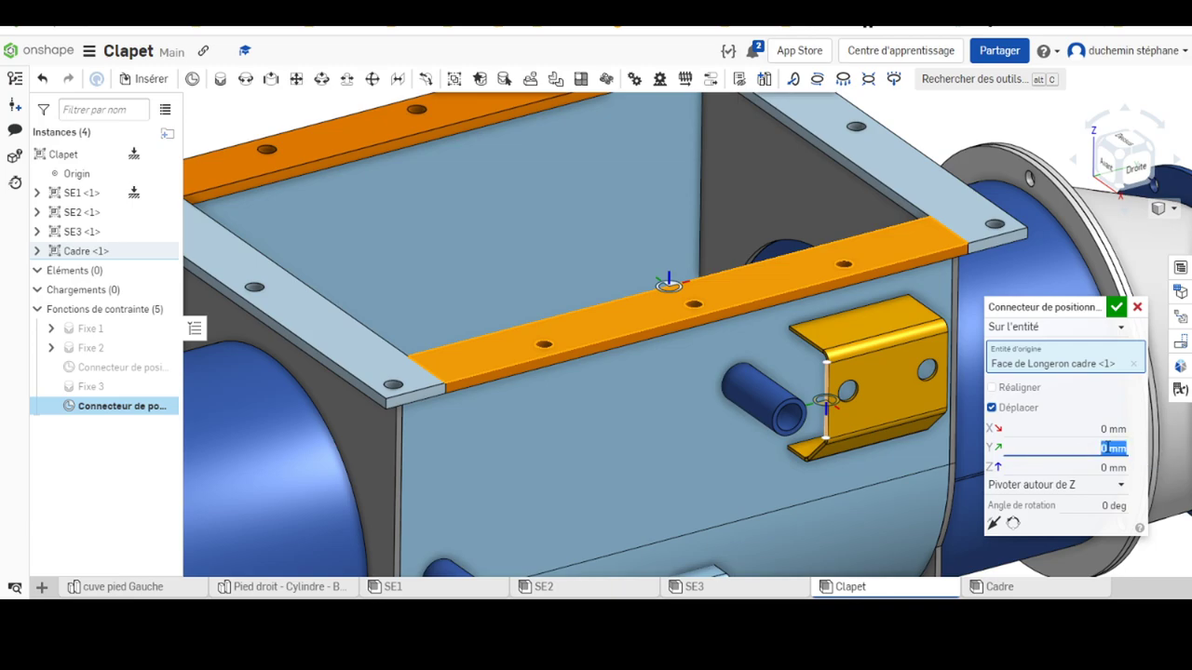
{"action": "type", "text": "90"}
{"action": "key", "text": "Return"}
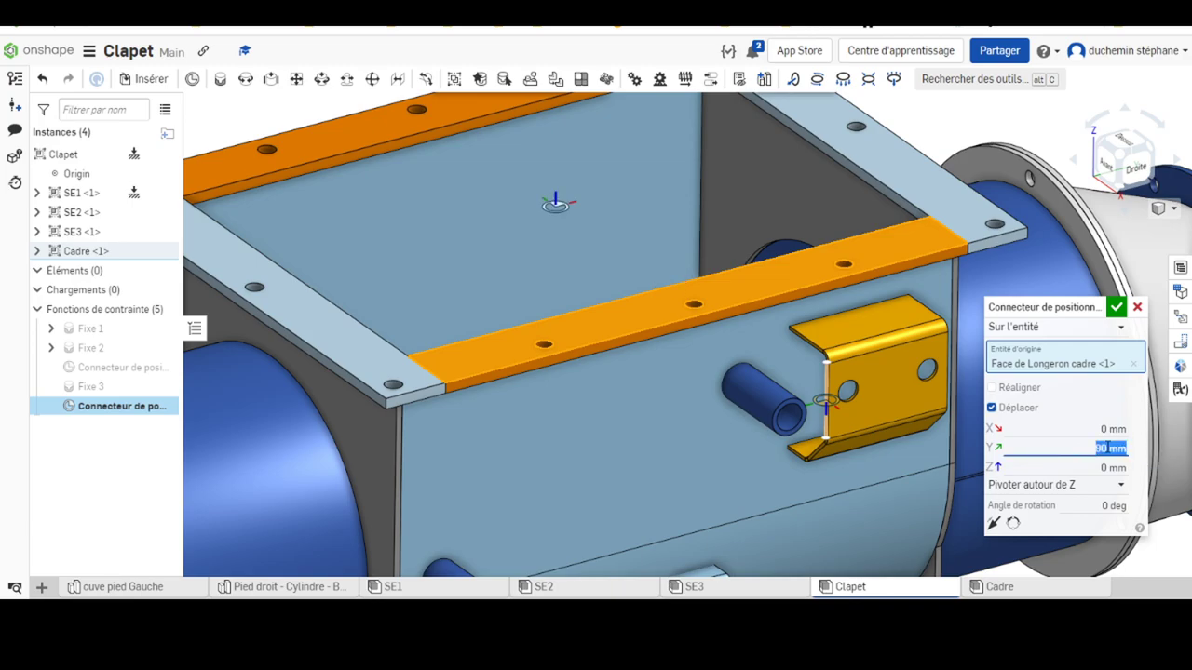
{"action": "left_click", "coordinate": [1115, 306]}
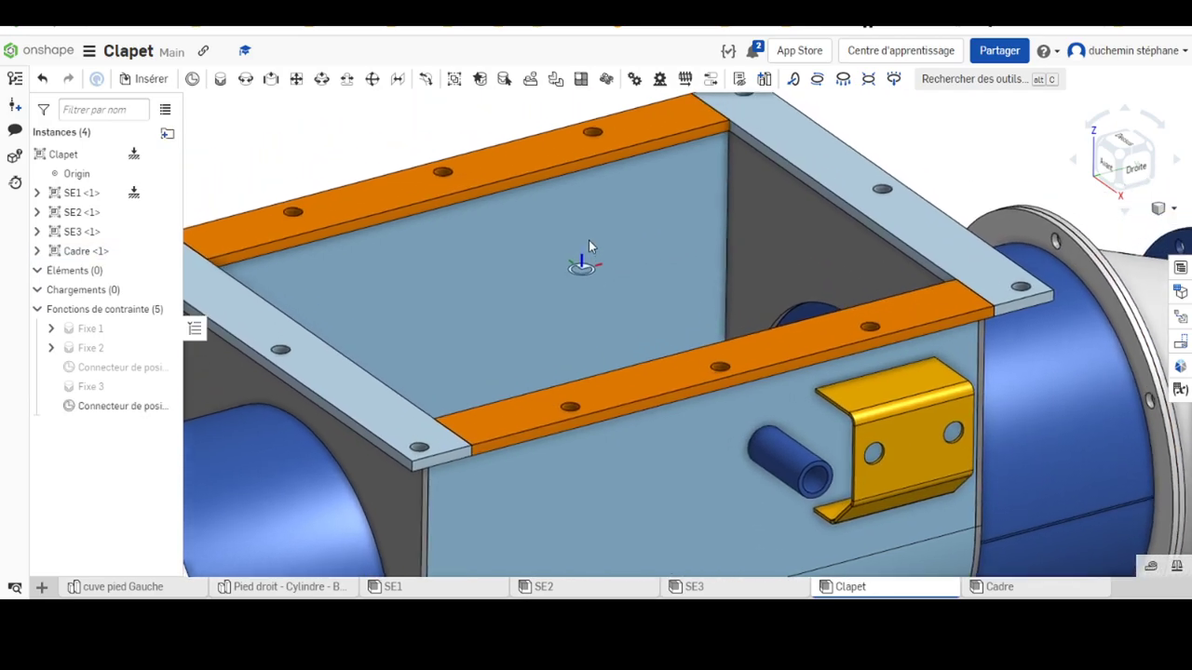
{"action": "right_click_drag", "start_coordinate": [563, 163], "coordinate": [570, 165]}
{"action": "scroll", "coordinate": [571, 215], "scroll_direction": "up", "scroll_amount": 5}
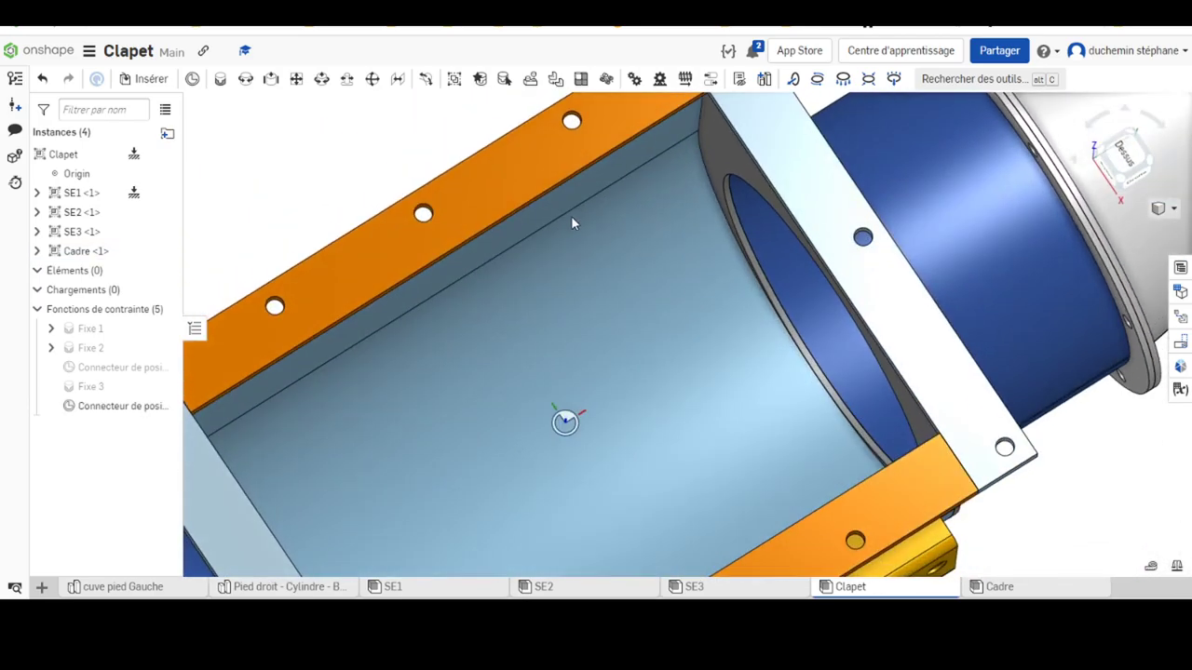
{"action": "right_click_drag", "start_coordinate": [579, 392], "coordinate": [581, 378]}
{"action": "scroll", "coordinate": [568, 455], "scroll_direction": "down", "scroll_amount": 5}
{"action": "mouse_move", "coordinate": [569, 456]}
{"action": "right_mouse_down"}
{"action": "mouse_move", "coordinate": [593, 427]}
{"action": "mouse_move", "coordinate": [560, 445]}
{"action": "mouse_move", "coordinate": [612, 420]}
{"action": "right_mouse_up"}
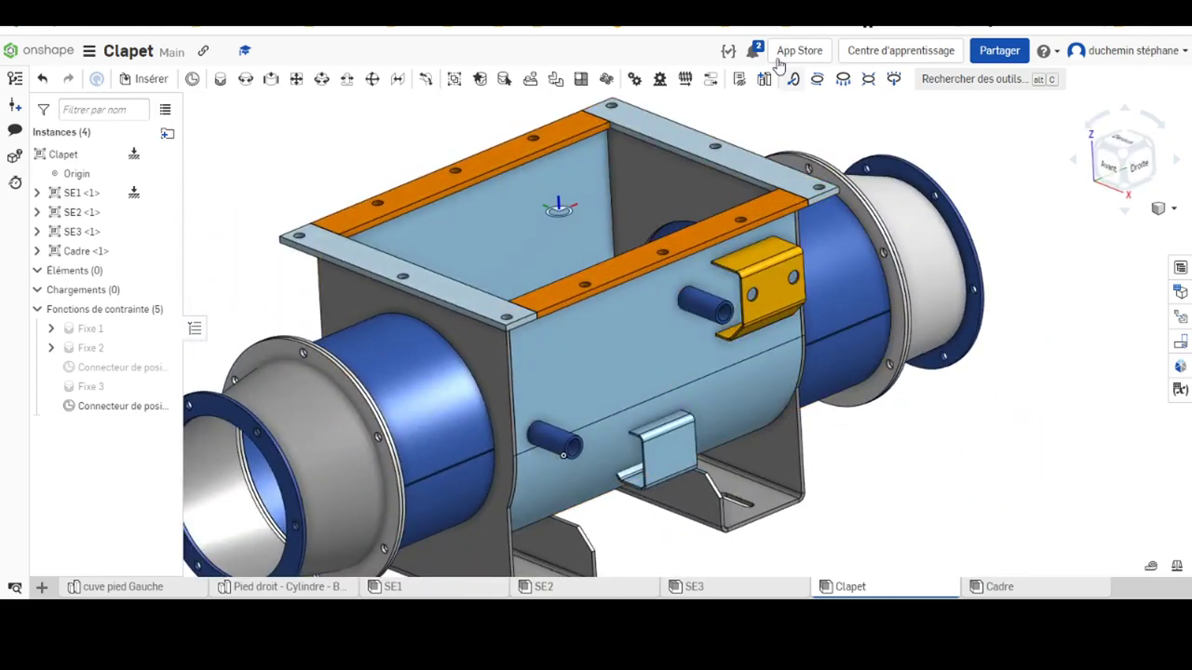
Step: Create Part Studio 1 in context of Clapet, with its origin on the new mate connector
{"action": "left_click", "coordinate": [769, 83]}
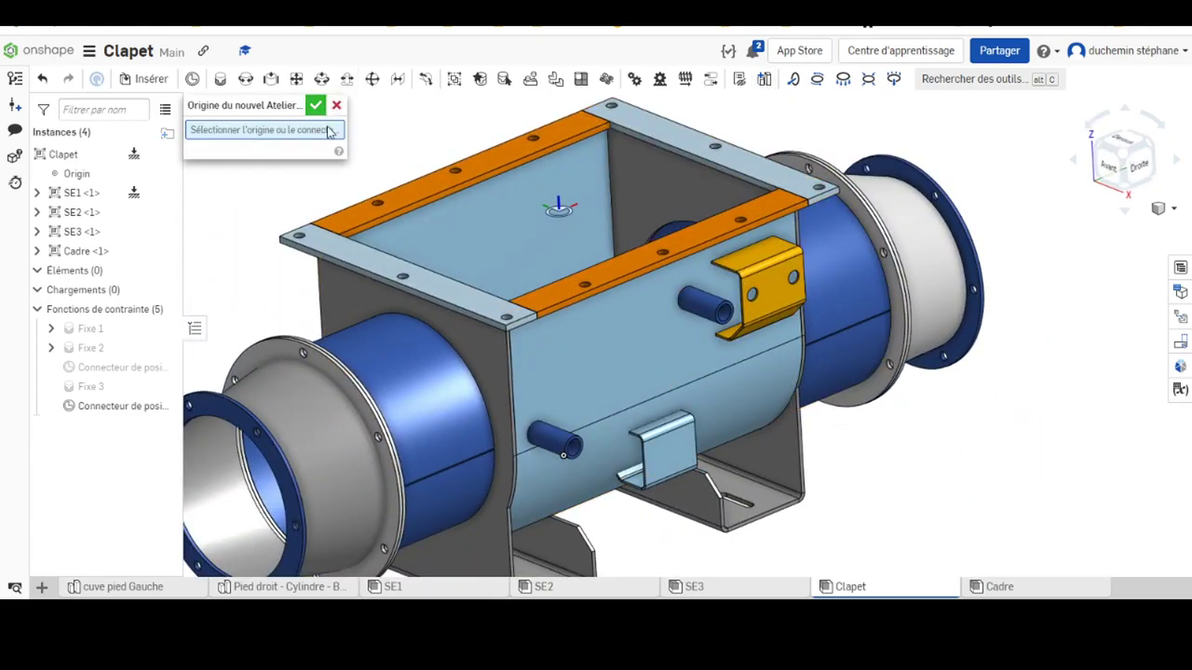
{"action": "left_click", "coordinate": [569, 216]}
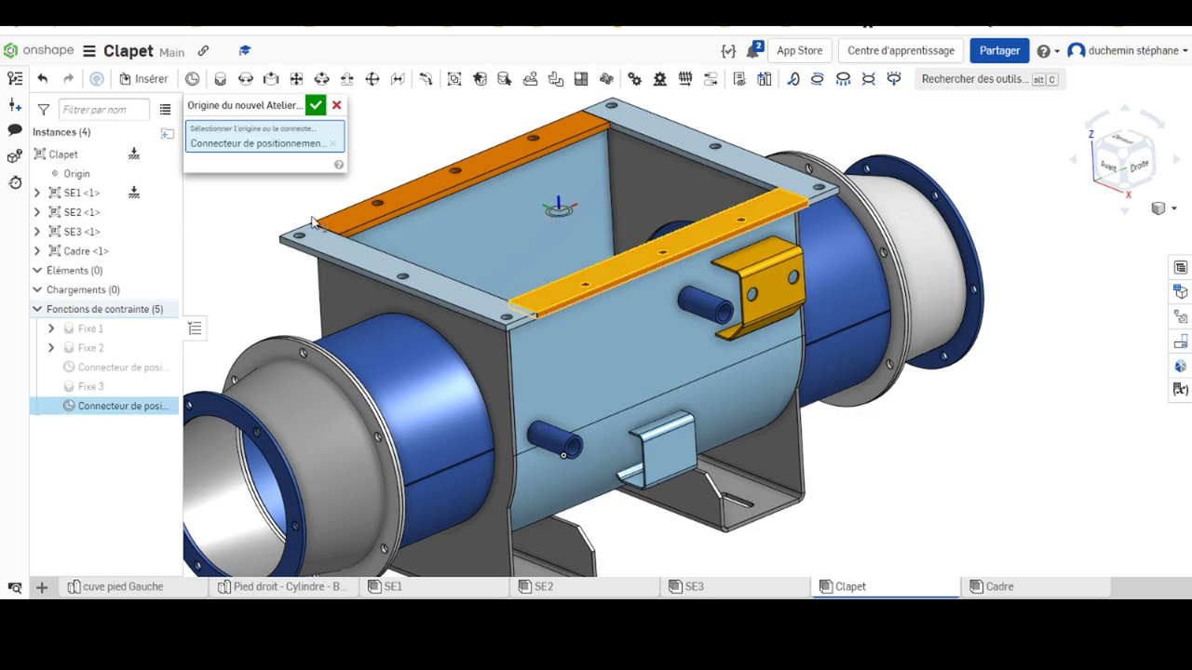
{"action": "left_click", "coordinate": [315, 107]}
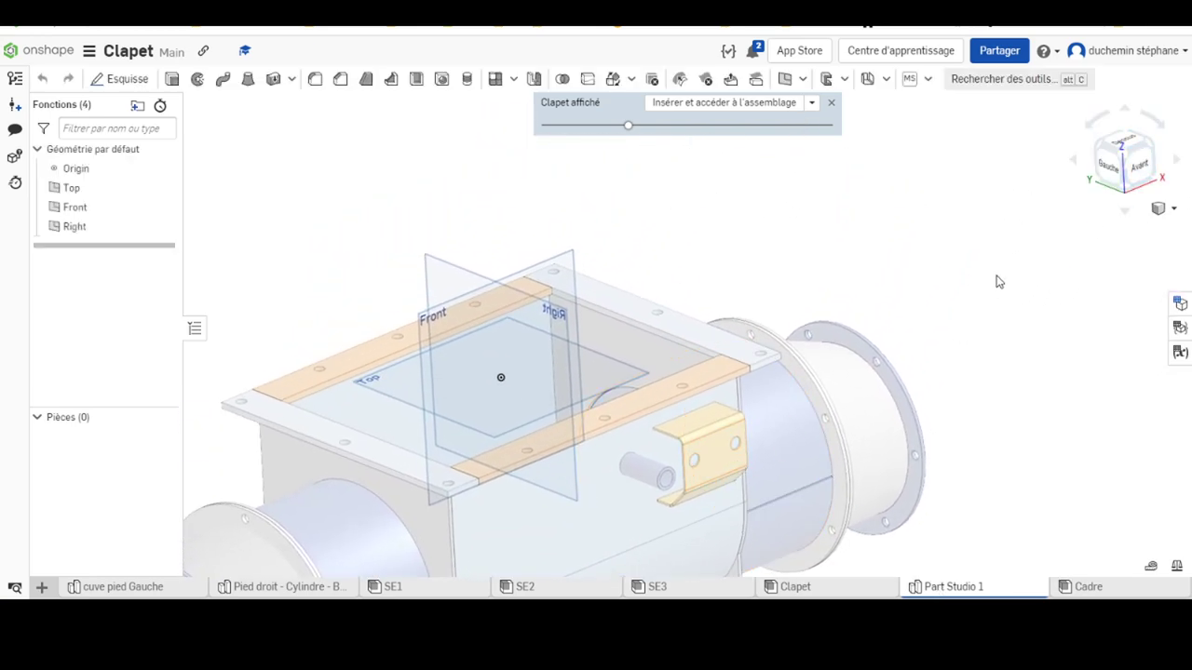
Step: View the box from the Dessus side and pick the Top plane for the cover sketch
{"action": "right_click_drag", "start_coordinate": [874, 268], "coordinate": [871, 314]}
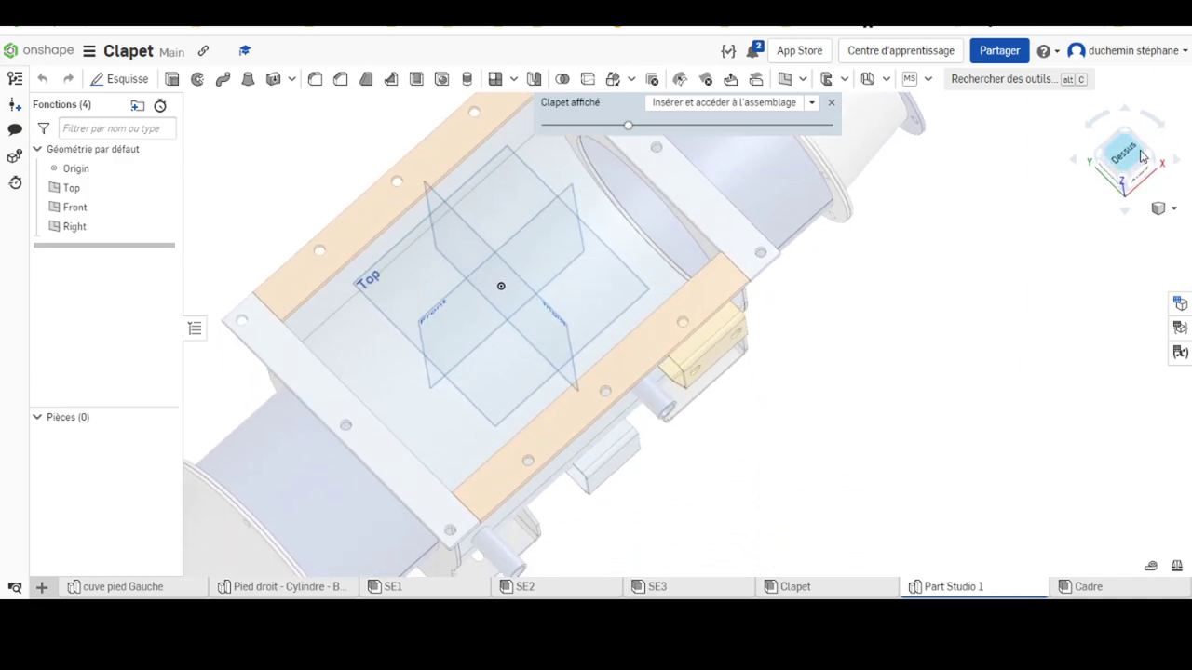
{"action": "left_click", "coordinate": [1137, 154]}
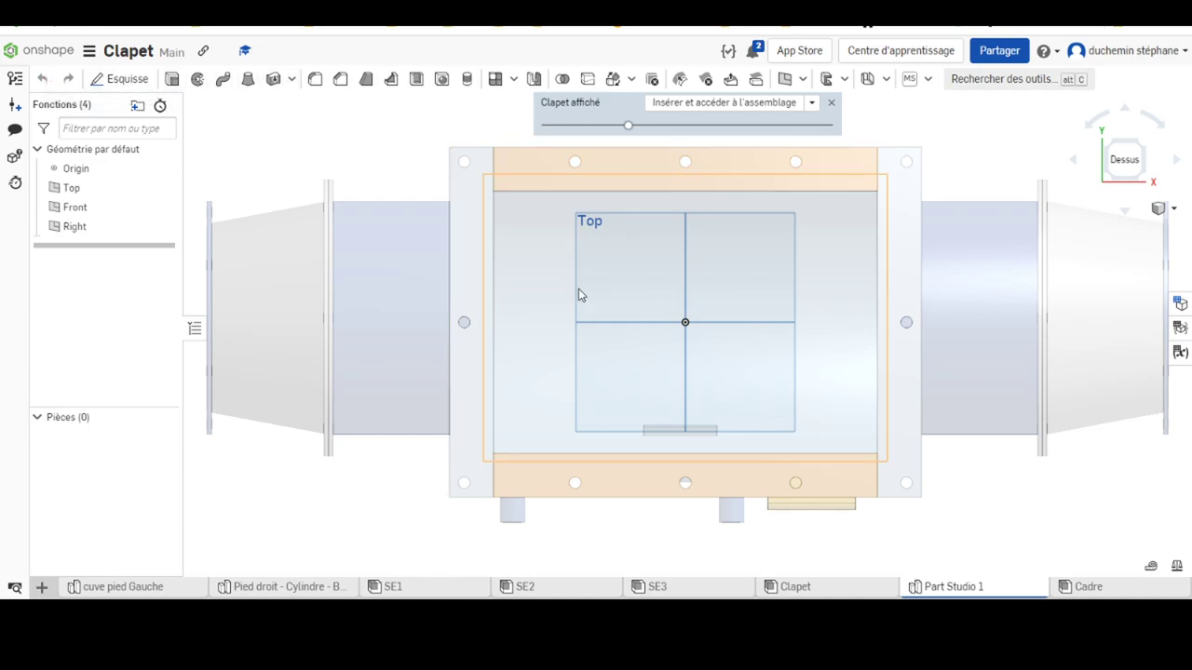
{"action": "right_click_drag", "start_coordinate": [578, 294], "coordinate": [566, 330]}
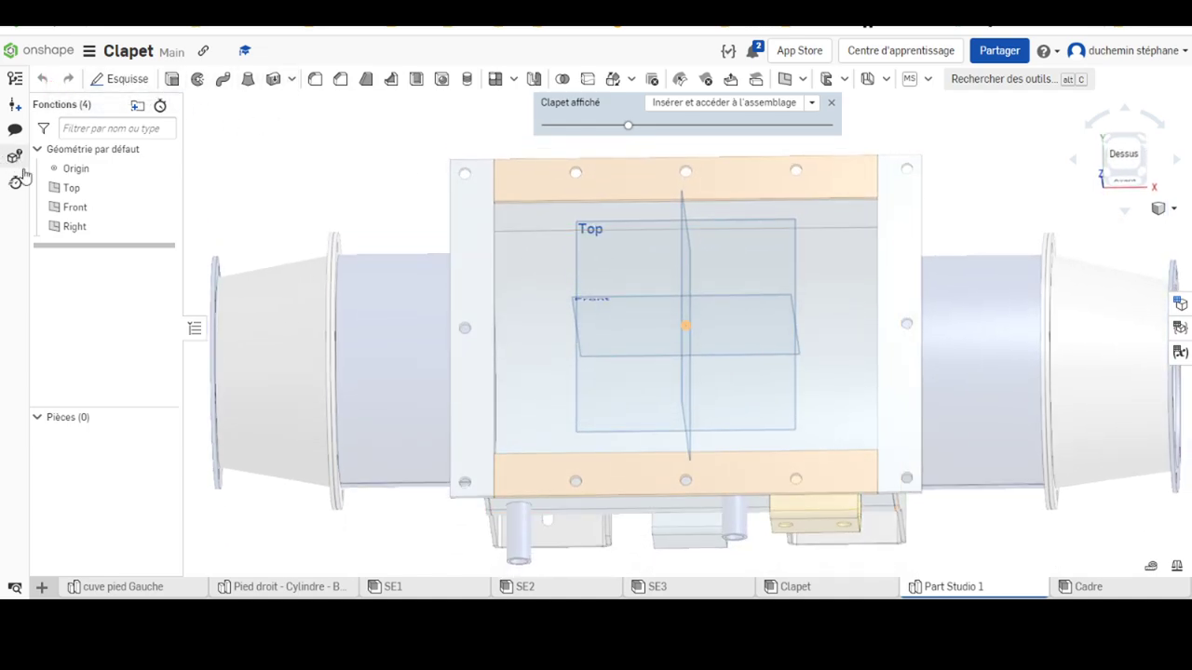
{"action": "left_click", "coordinate": [72, 187]}
{"action": "left_click", "coordinate": [121, 78]}
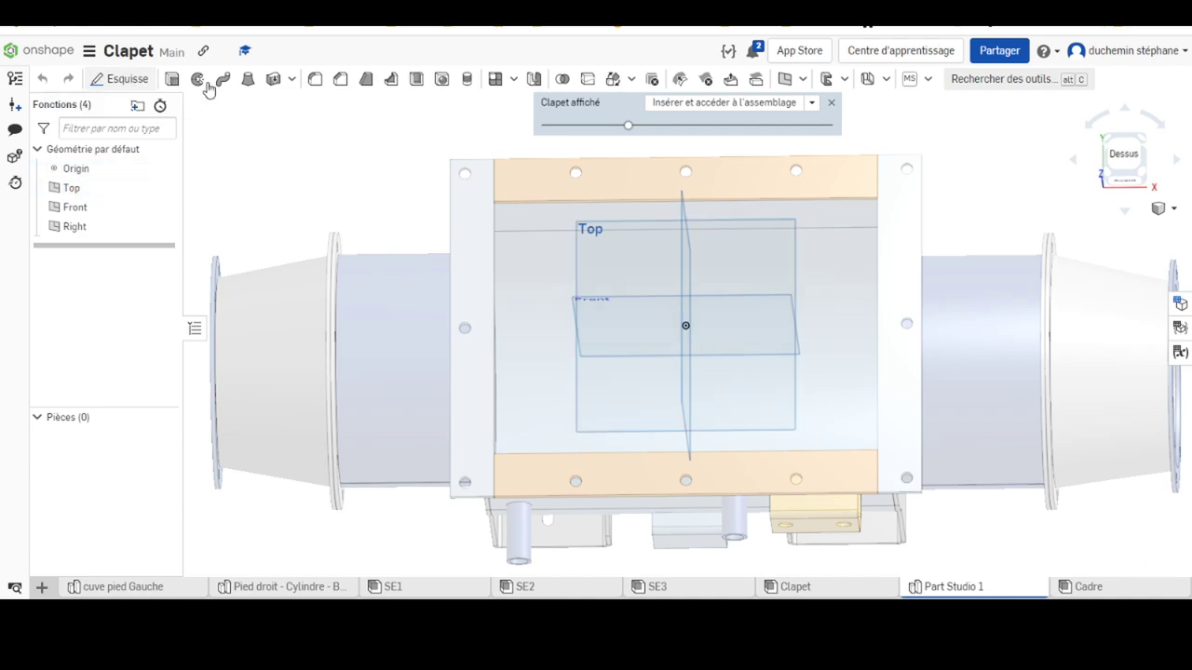
Step: Draw a centred rectangle at the origin outlining the cover over the Clapet
{"action": "left_click", "coordinate": [1124, 154]}
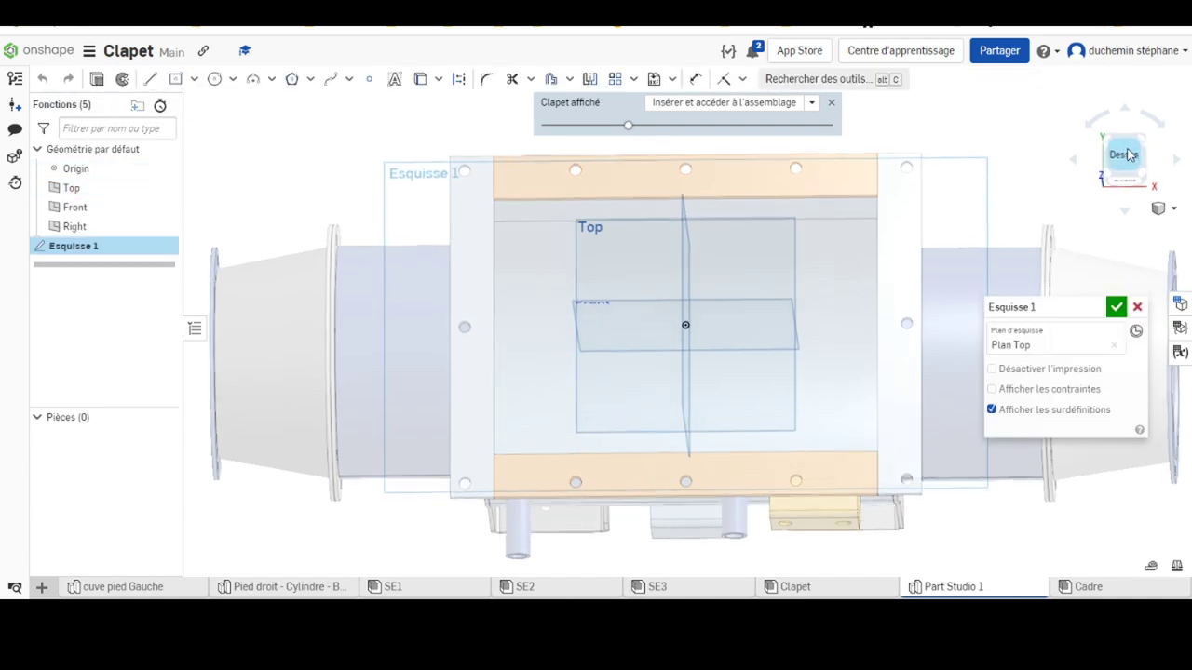
{"action": "left_click", "coordinate": [176, 83]}
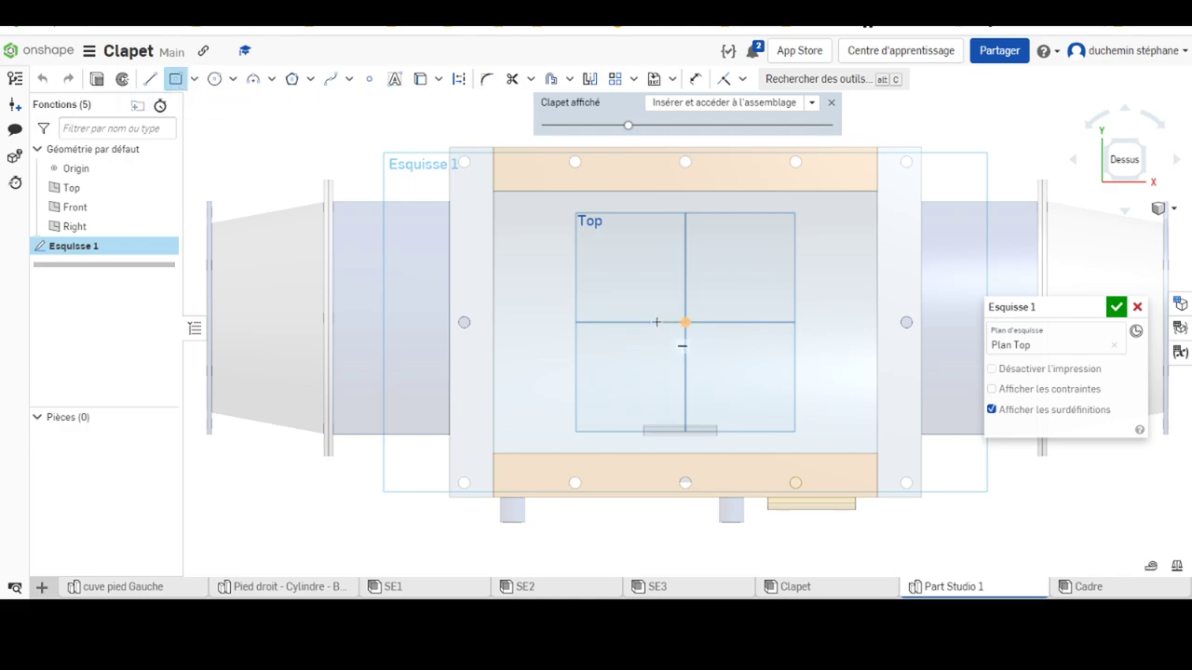
{"action": "left_click", "coordinate": [685, 322]}
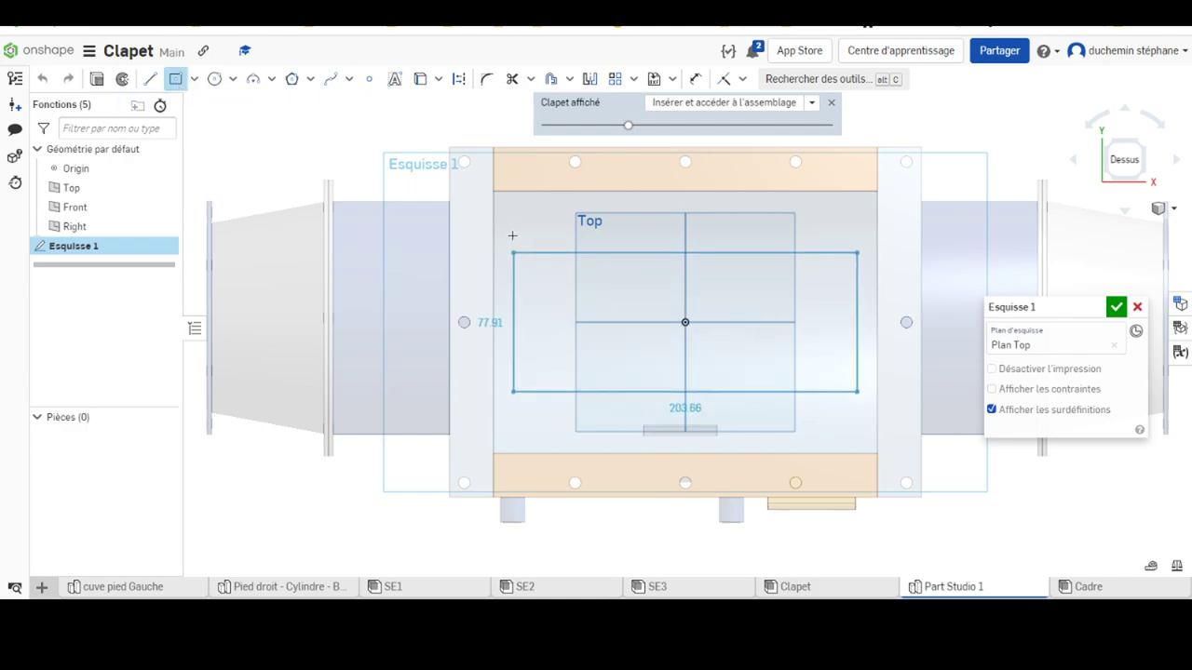
{"action": "left_click", "coordinate": [437, 140]}
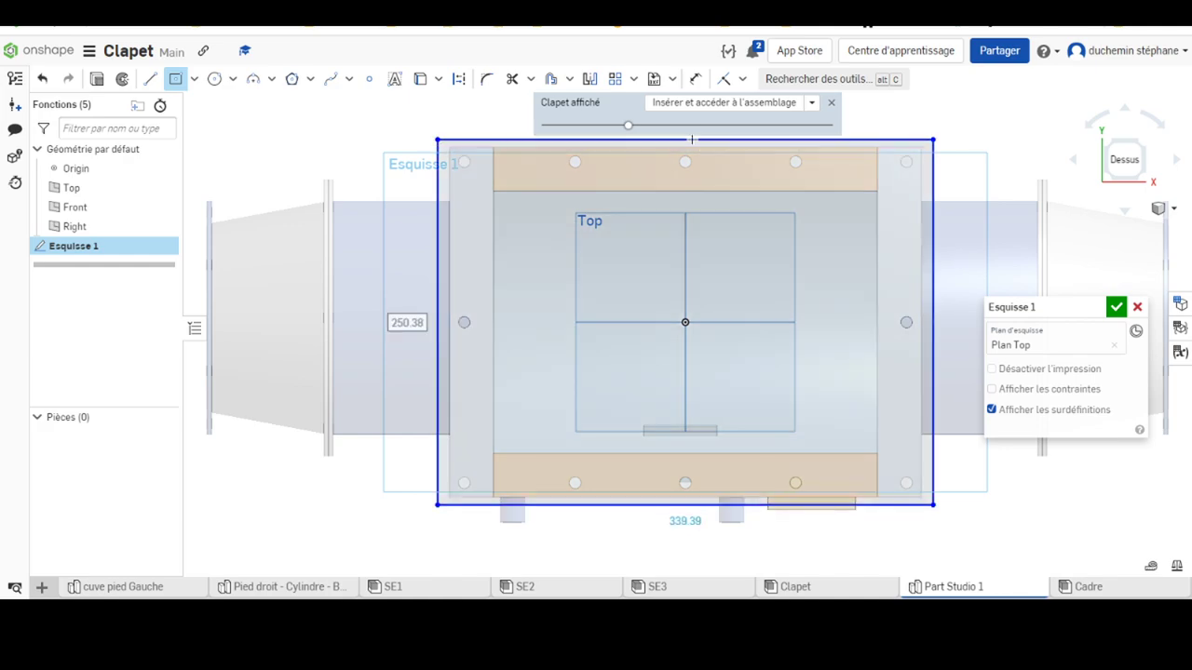
Step: Add a width dimension to the rectangle's bottom edge, placed below it
{"action": "left_click", "coordinate": [696, 79]}
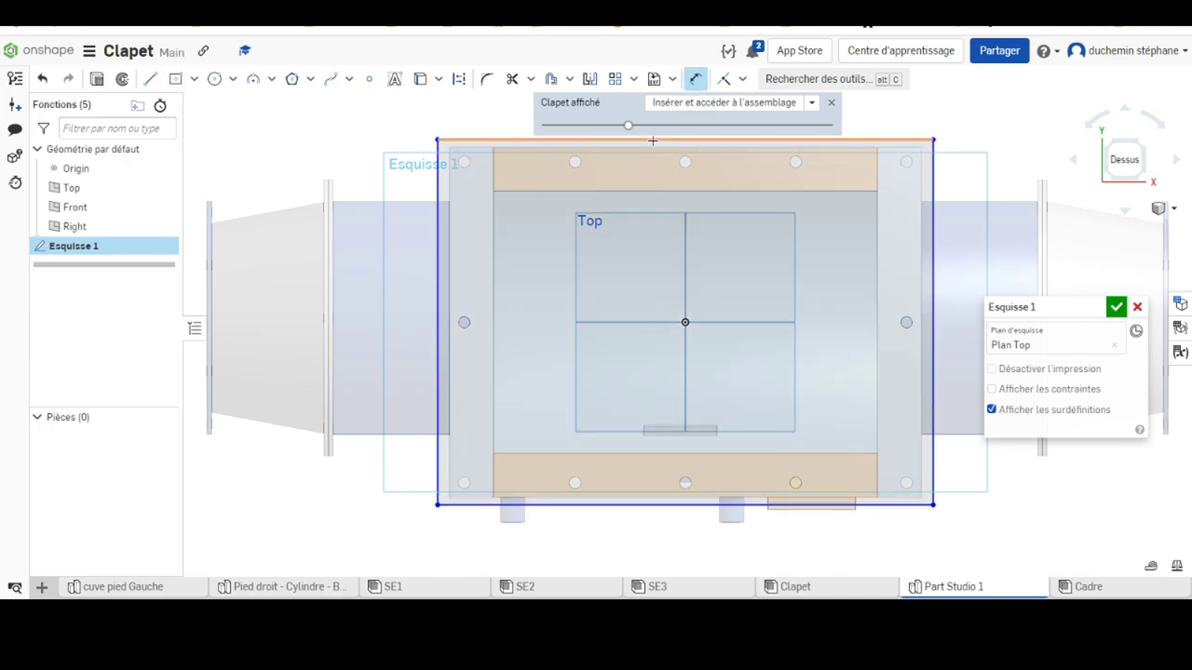
{"action": "left_click", "coordinate": [675, 503]}
{"action": "left_click", "coordinate": [791, 547]}
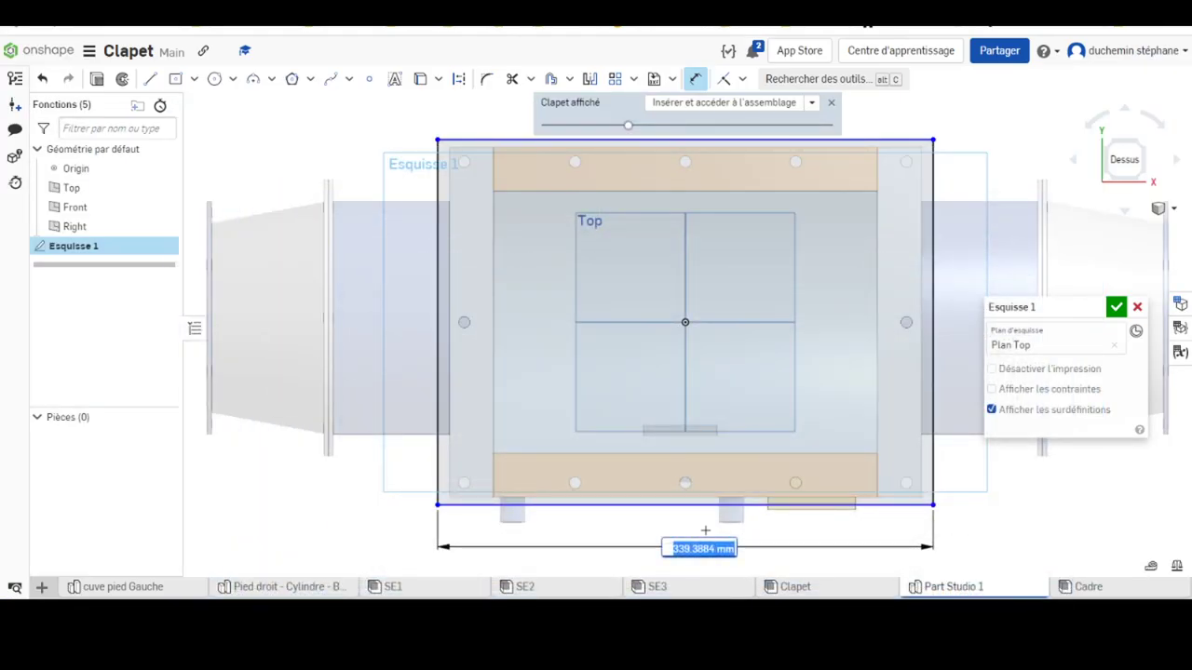
Step: Set the rectangle width to 325 mm and dimension the left edge at 242 mm
{"action": "type", "text": "325"}
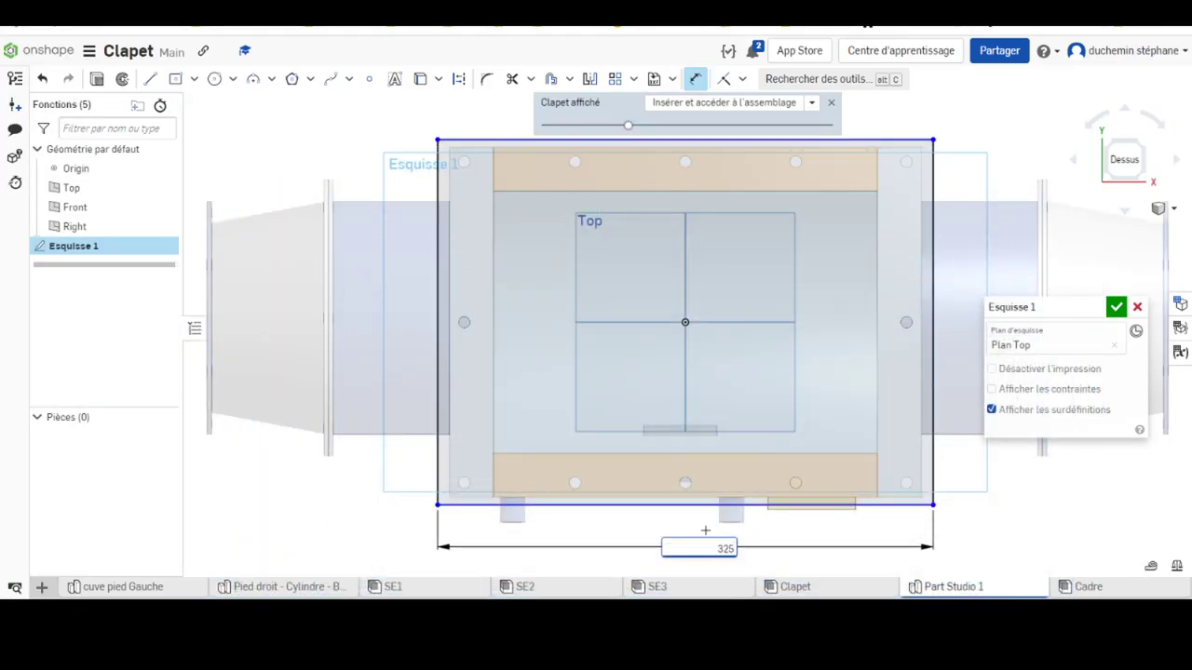
{"action": "key", "text": "Return"}
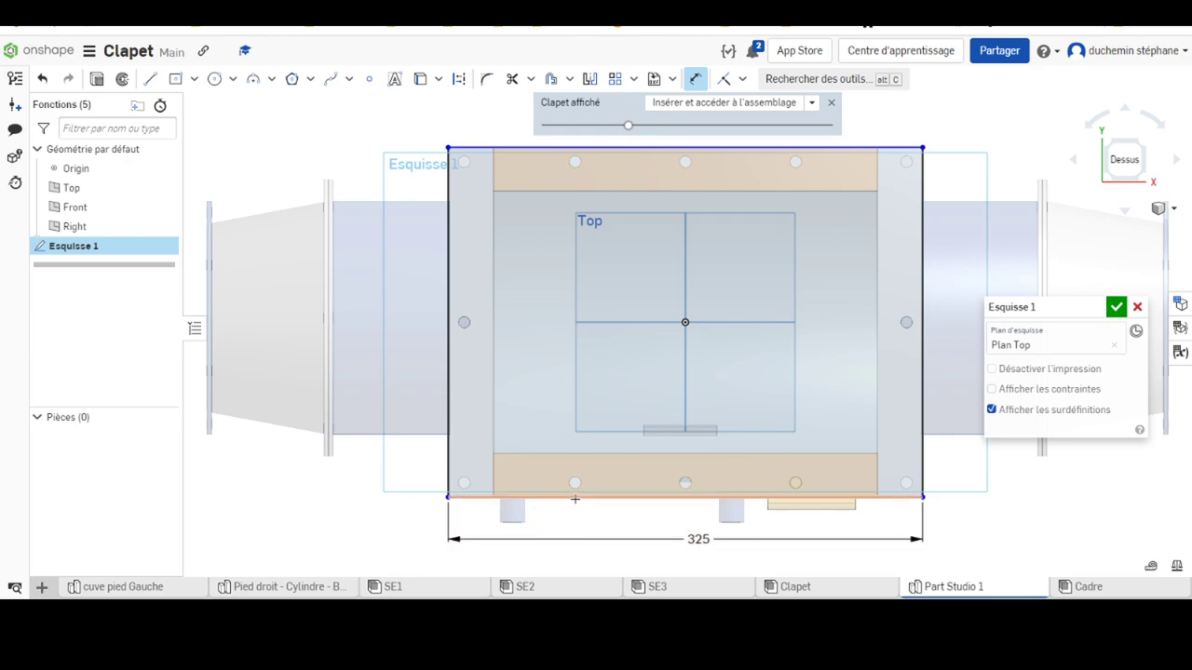
{"action": "left_click", "coordinate": [447, 381]}
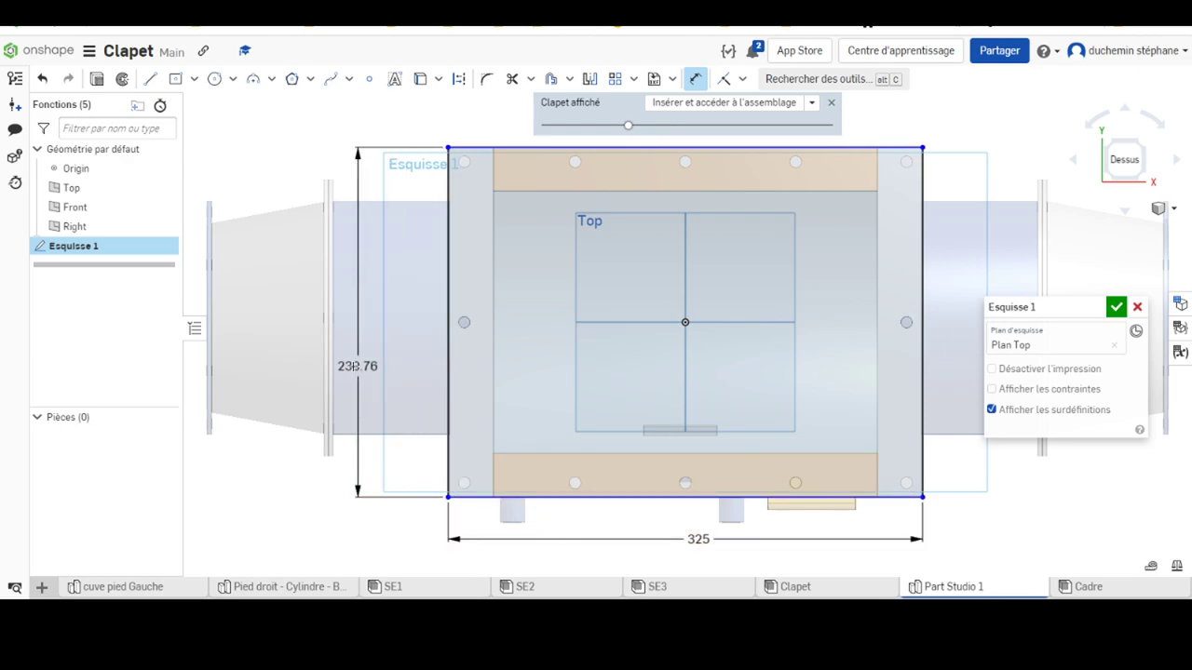
{"action": "left_click", "coordinate": [272, 328]}
{"action": "type", "text": "242"}
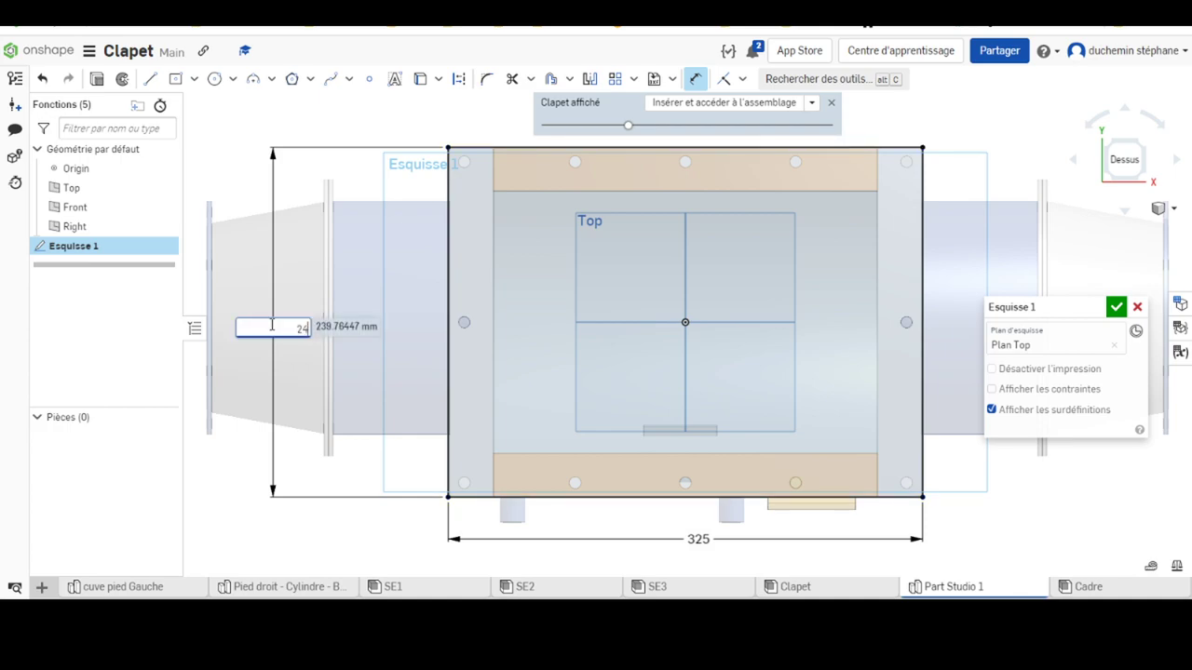
{"action": "key", "text": "Return"}
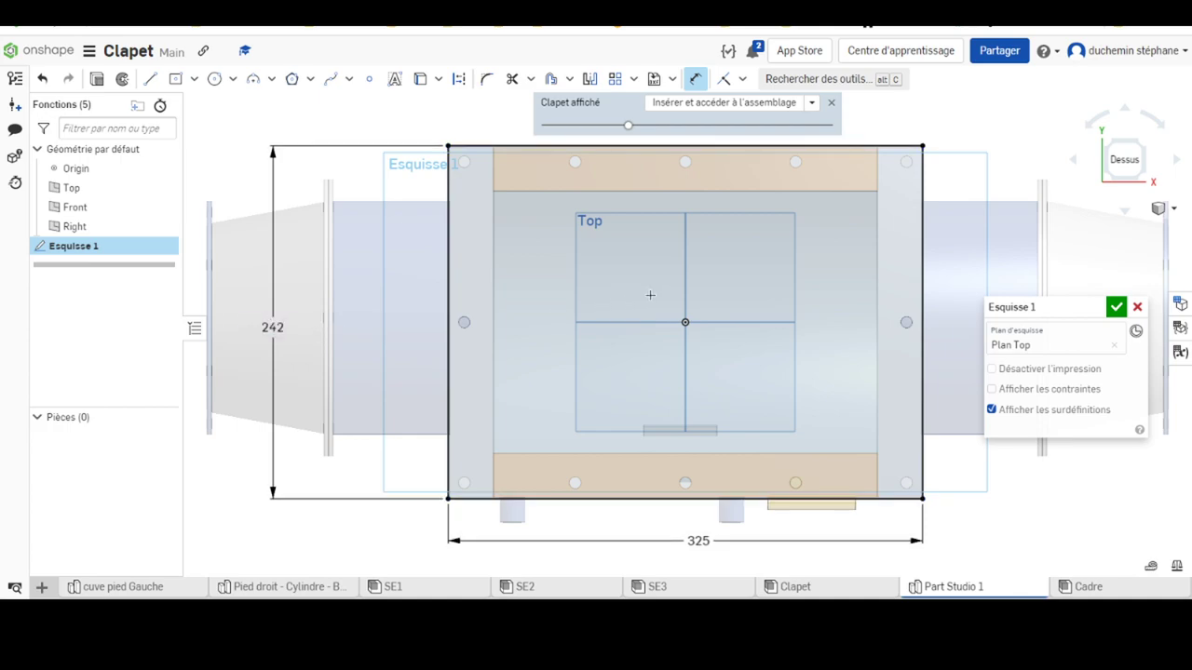
Step: Move the 242 dimension closer to the rectangle and recentre the sketch
{"action": "scroll", "coordinate": [813, 191], "scroll_direction": "down", "scroll_amount": 3}
{"action": "scroll", "coordinate": [813, 190], "scroll_direction": "up", "scroll_amount": 4}
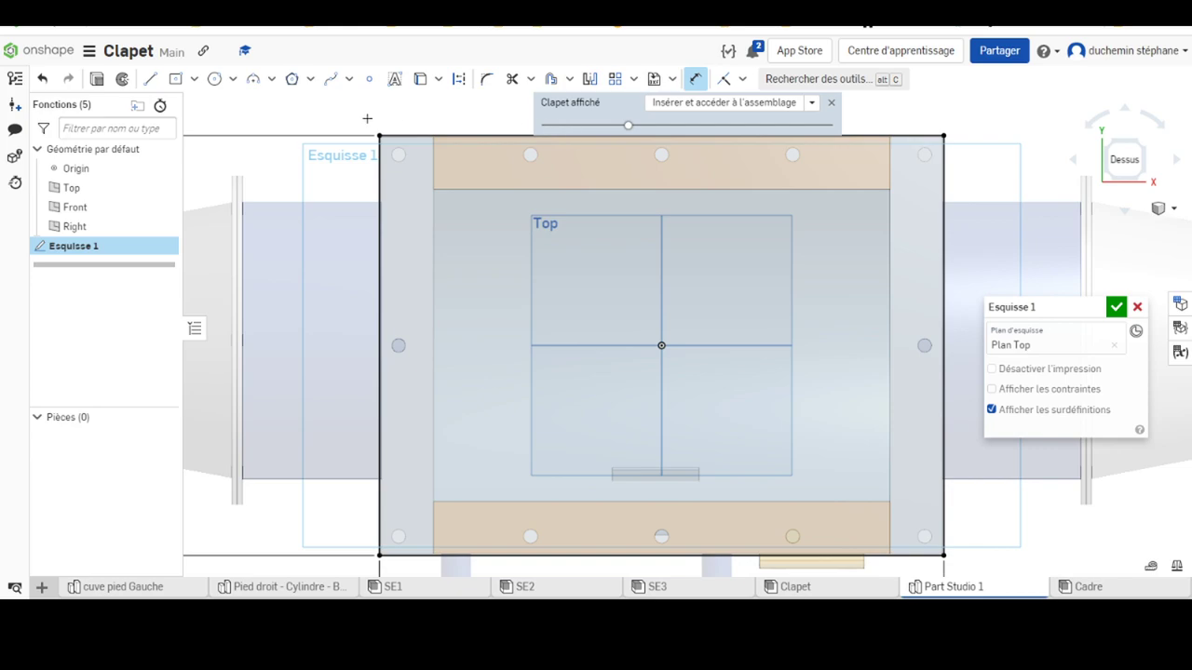
{"action": "scroll", "coordinate": [763, 165], "scroll_direction": "up", "scroll_amount": 2}
{"action": "scroll", "coordinate": [765, 177], "scroll_direction": "down", "scroll_amount": 3}
{"action": "scroll", "coordinate": [765, 177], "scroll_direction": "down", "scroll_amount": 3}
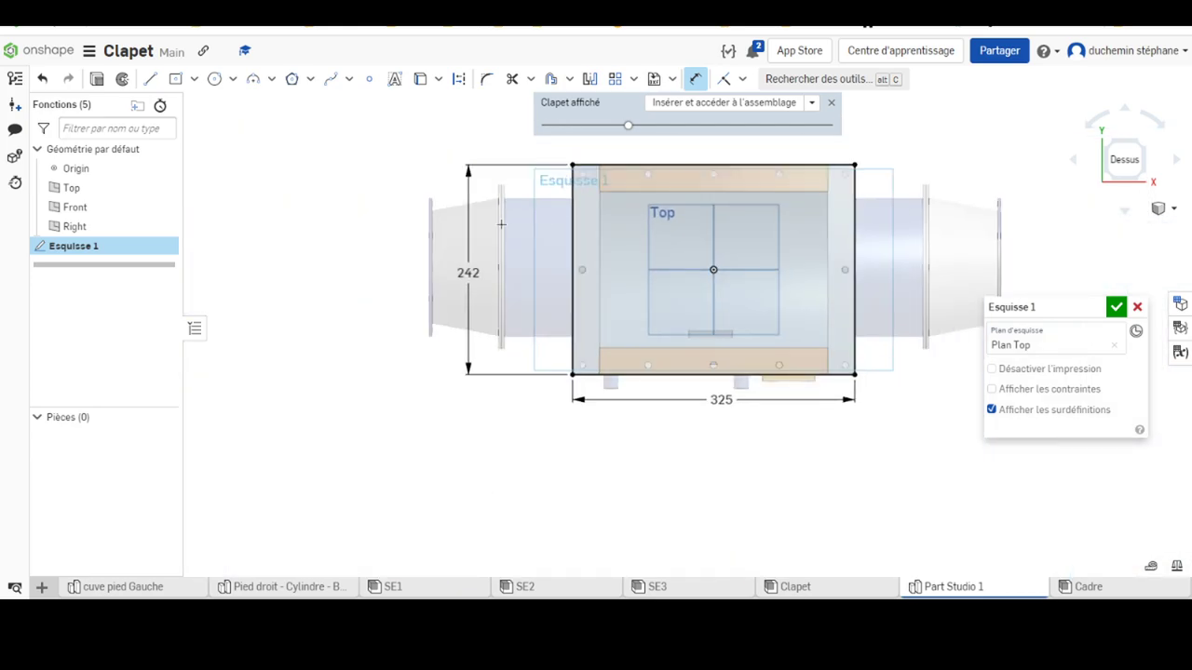
{"action": "left_click_drag", "start_coordinate": [469, 270], "coordinate": [524, 266]}
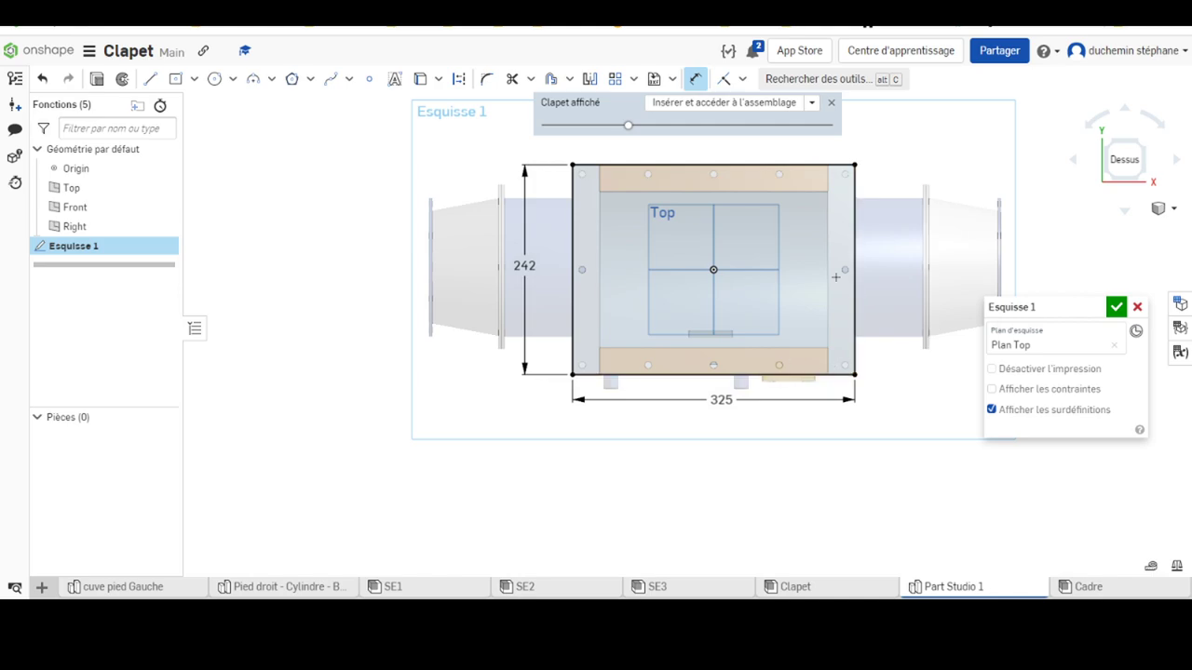
{"action": "middle_click_drag", "start_coordinate": [835, 277], "coordinate": [680, 272]}
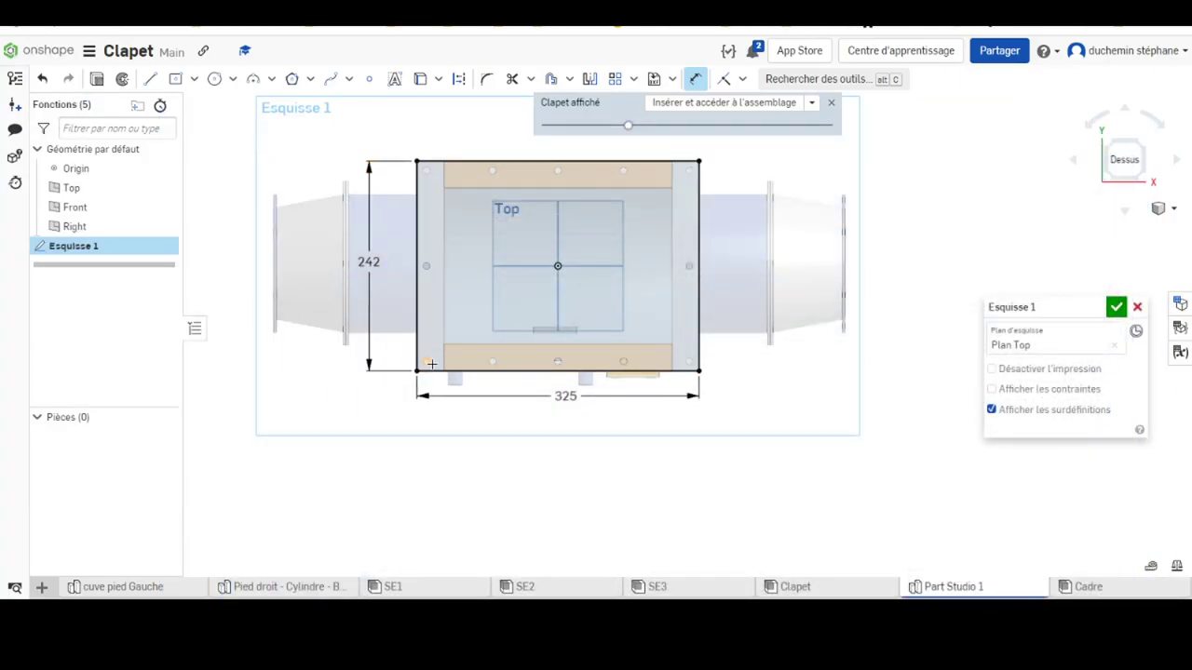
{"action": "scroll", "coordinate": [421, 363], "scroll_direction": "up", "scroll_amount": 2}
{"action": "scroll", "coordinate": [433, 362], "scroll_direction": "up", "scroll_amount": 3}
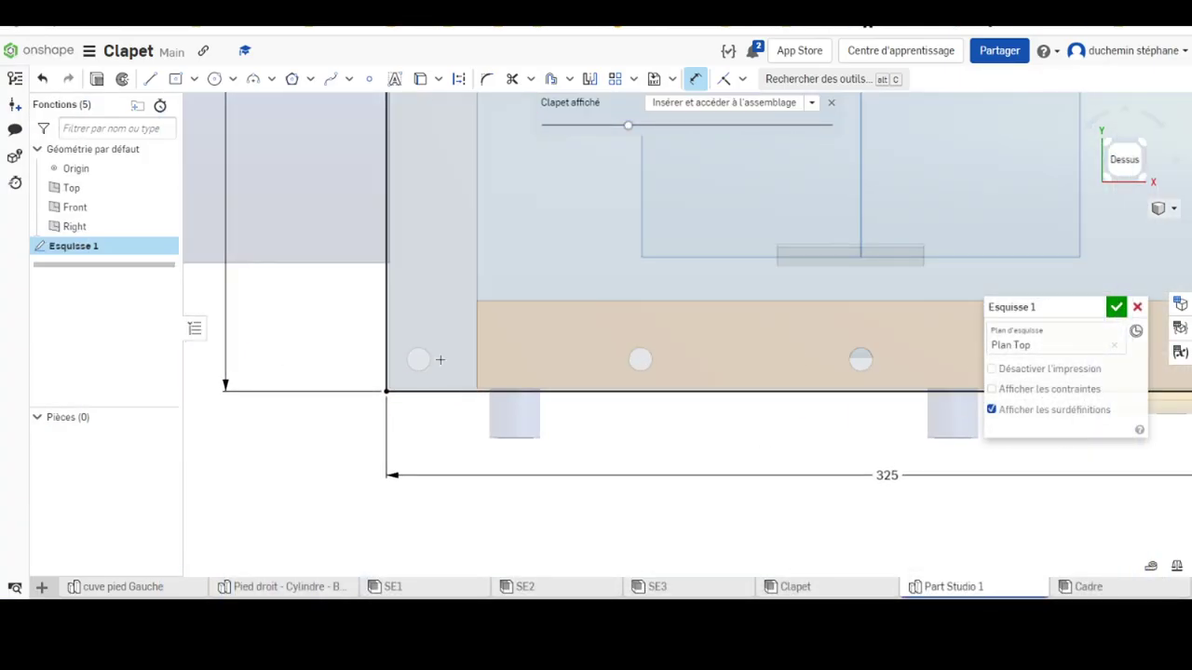
{"action": "scroll", "coordinate": [597, 336], "scroll_direction": "down", "scroll_amount": 3}
{"action": "scroll", "coordinate": [757, 212], "scroll_direction": "down", "scroll_amount": 3}
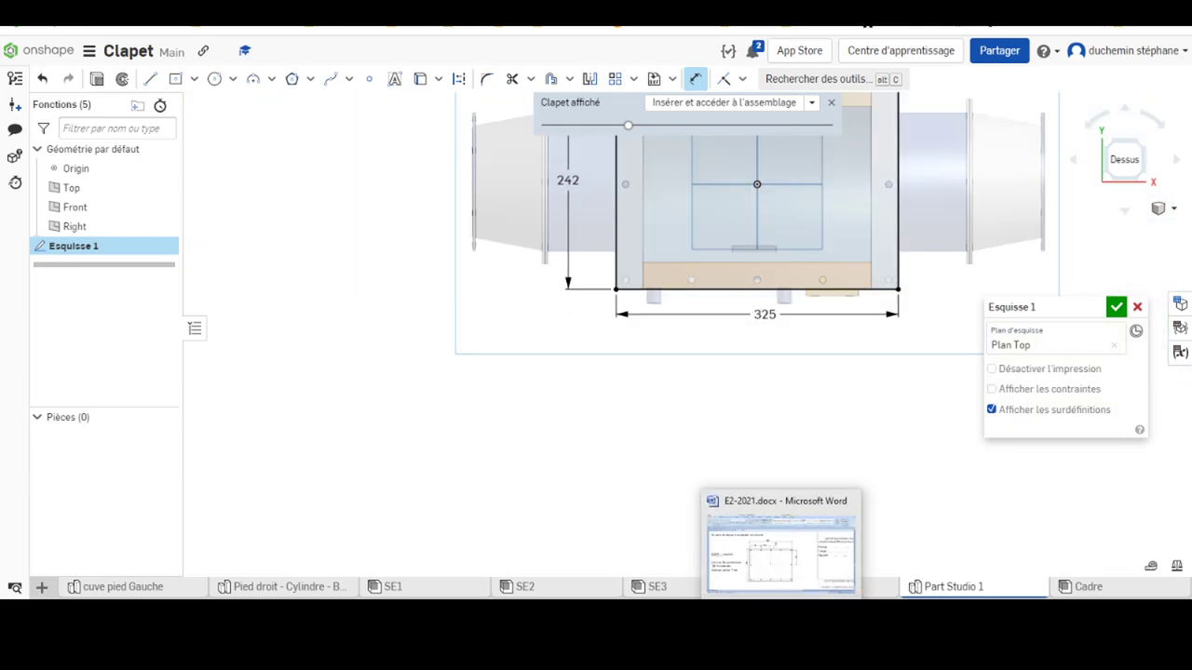
{"action": "left_click", "coordinate": [776, 544]}
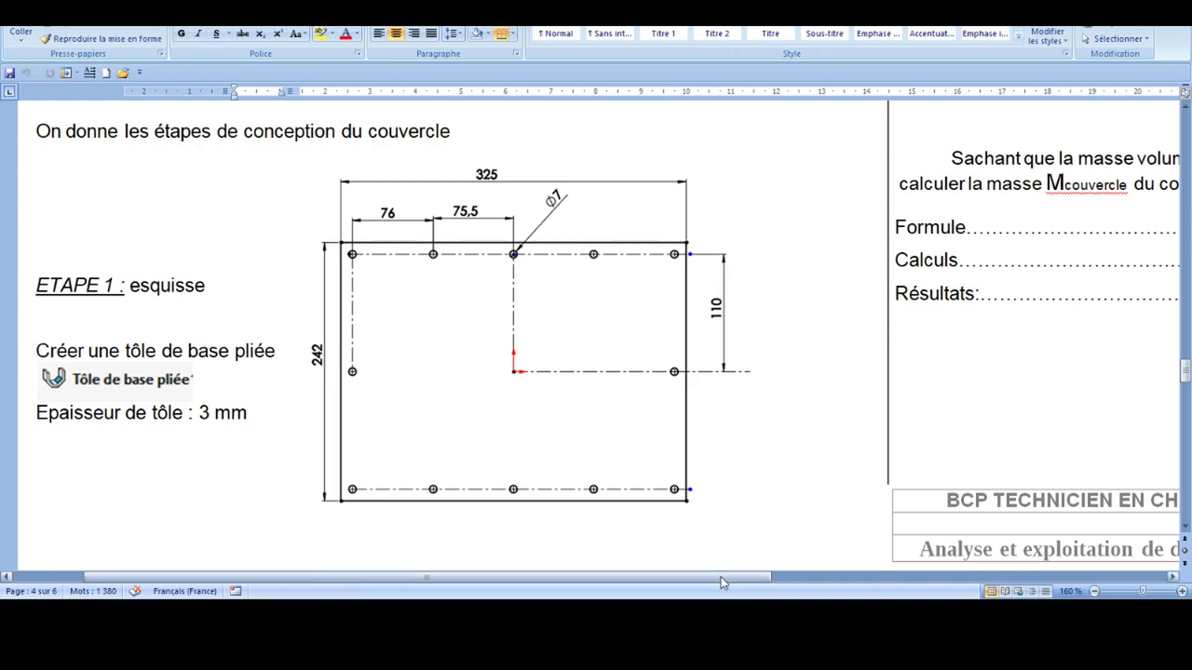
{"action": "key", "text": "alt+Tab"}
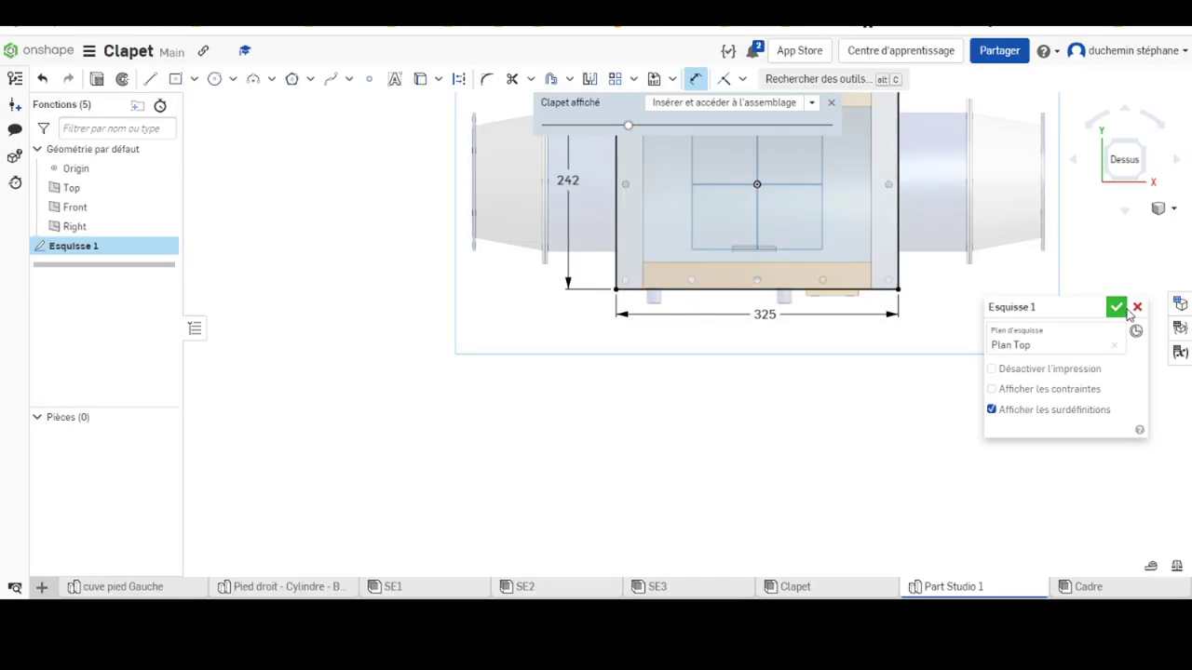
Step: Project the three bottom-row bolt holes into the sketch as existing edges
{"action": "scroll", "coordinate": [735, 287], "scroll_direction": "up", "scroll_amount": 2}
{"action": "scroll", "coordinate": [591, 226], "scroll_direction": "up", "scroll_amount": 2}
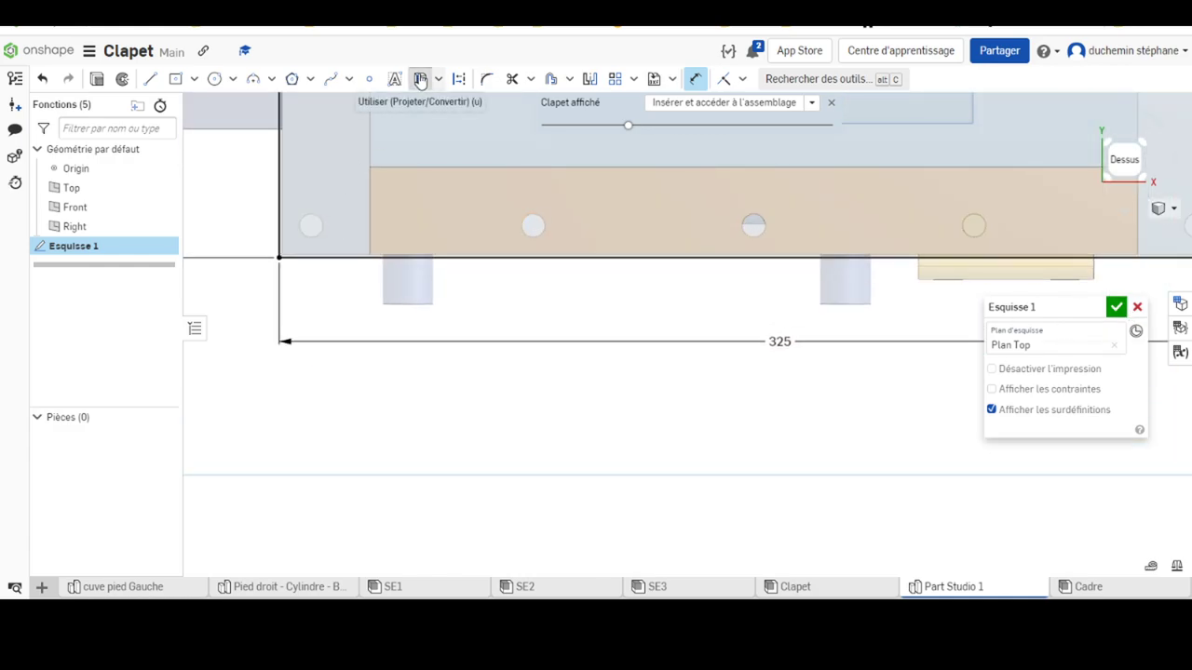
{"action": "left_click", "coordinate": [420, 78]}
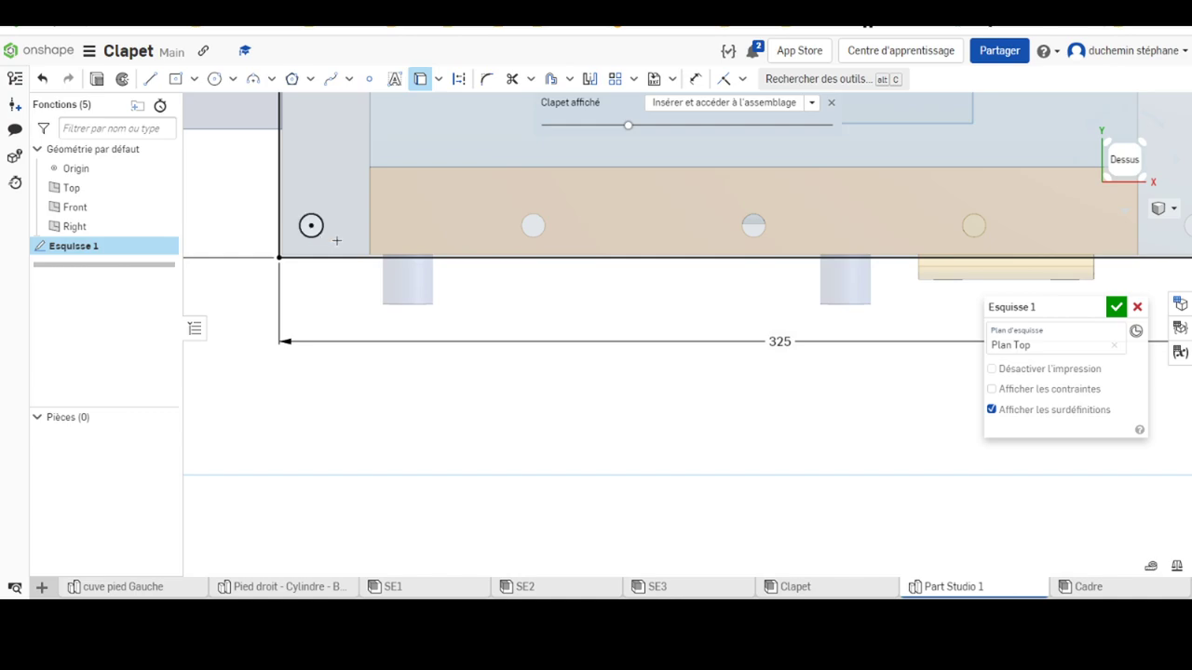
{"action": "left_click", "coordinate": [524, 232]}
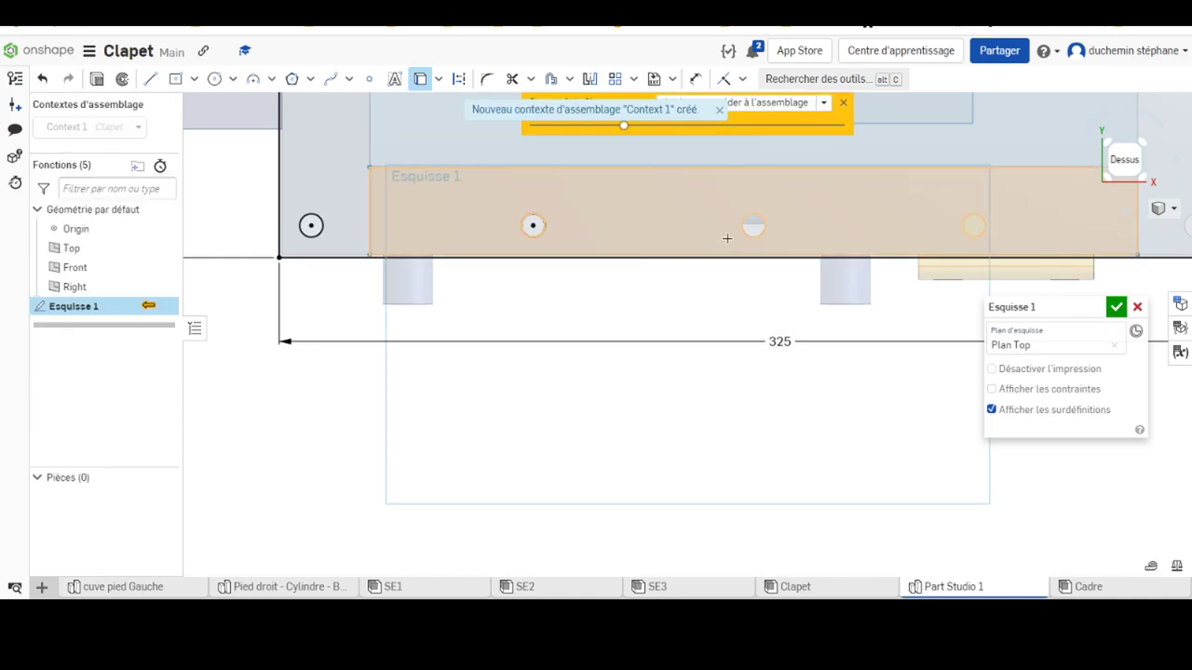
{"action": "left_click", "coordinate": [753, 225]}
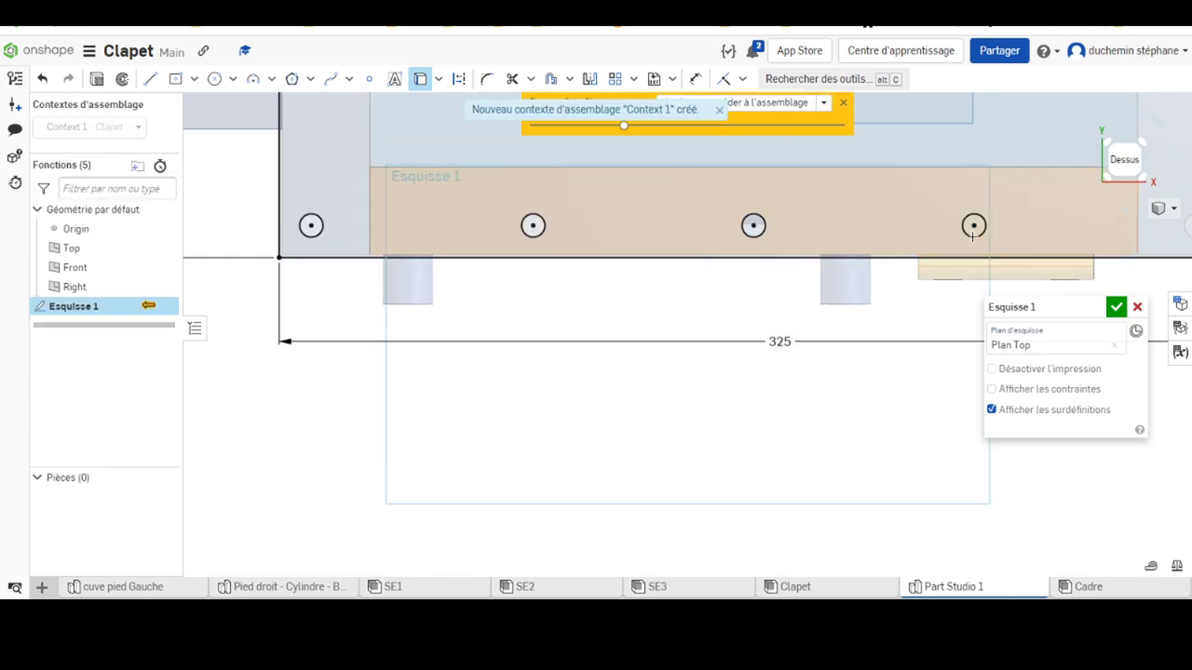
{"action": "left_click", "coordinate": [973, 226]}
{"action": "key", "text": "f"}
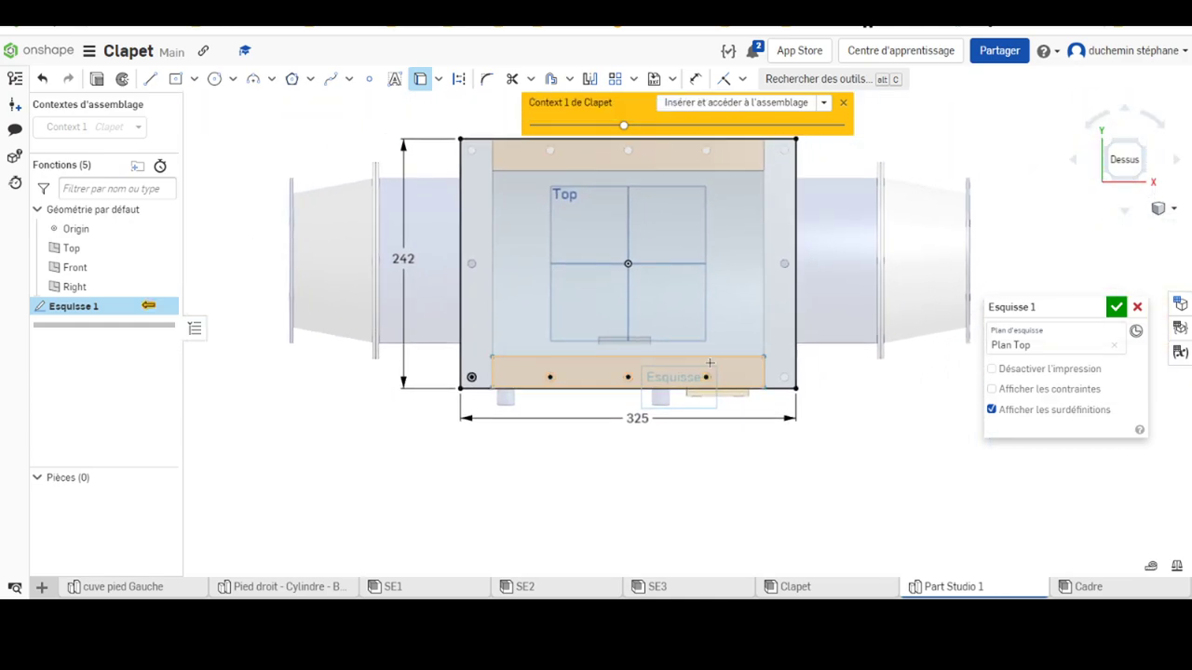
Step: Project the five top-row bolt holes, from top-right to top-left corner, into the sketch
{"action": "scroll", "coordinate": [709, 363], "scroll_direction": "up", "scroll_amount": 2}
{"action": "scroll", "coordinate": [709, 368], "scroll_direction": "up", "scroll_amount": 2}
{"action": "scroll", "coordinate": [838, 396], "scroll_direction": "up", "scroll_amount": 2}
{"action": "scroll", "coordinate": [864, 401], "scroll_direction": "up", "scroll_amount": 2}
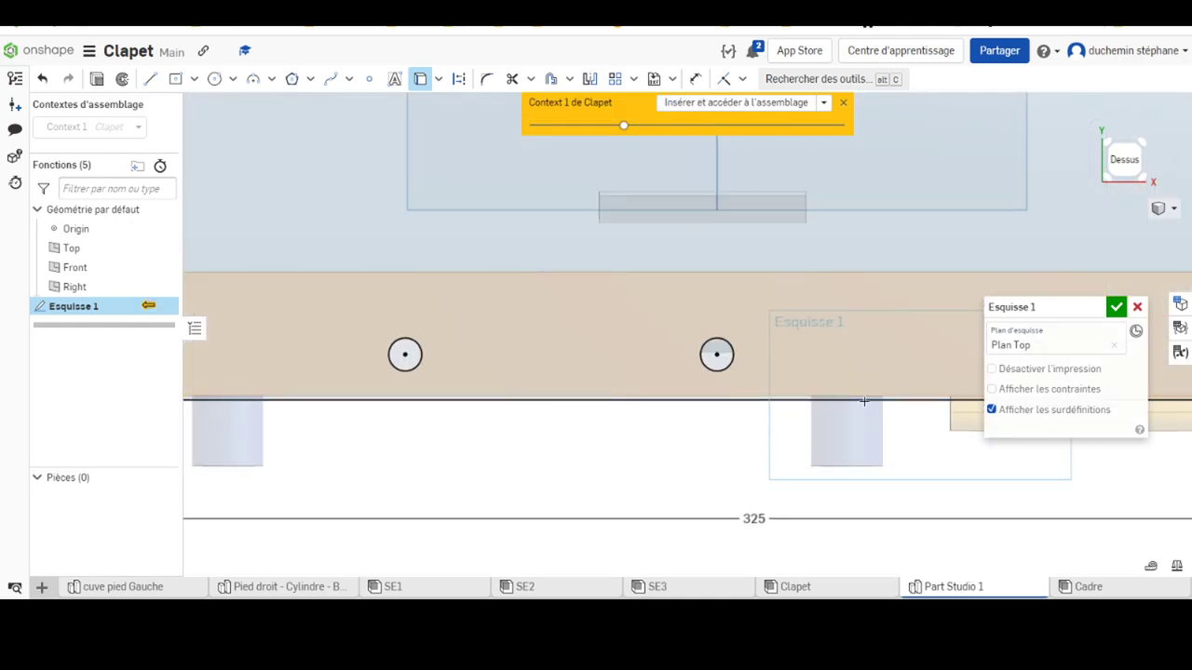
{"action": "scroll", "coordinate": [864, 401], "scroll_direction": "down", "scroll_amount": 2}
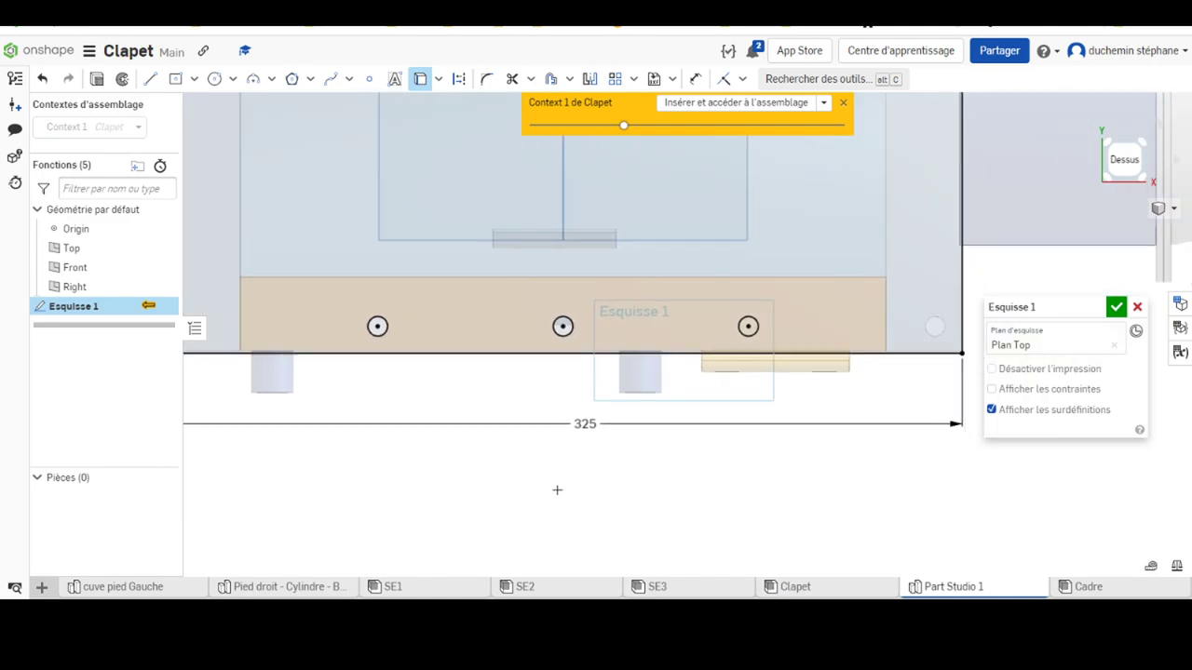
{"action": "middle_click_drag", "start_coordinate": [557, 489], "coordinate": [363, 481]}
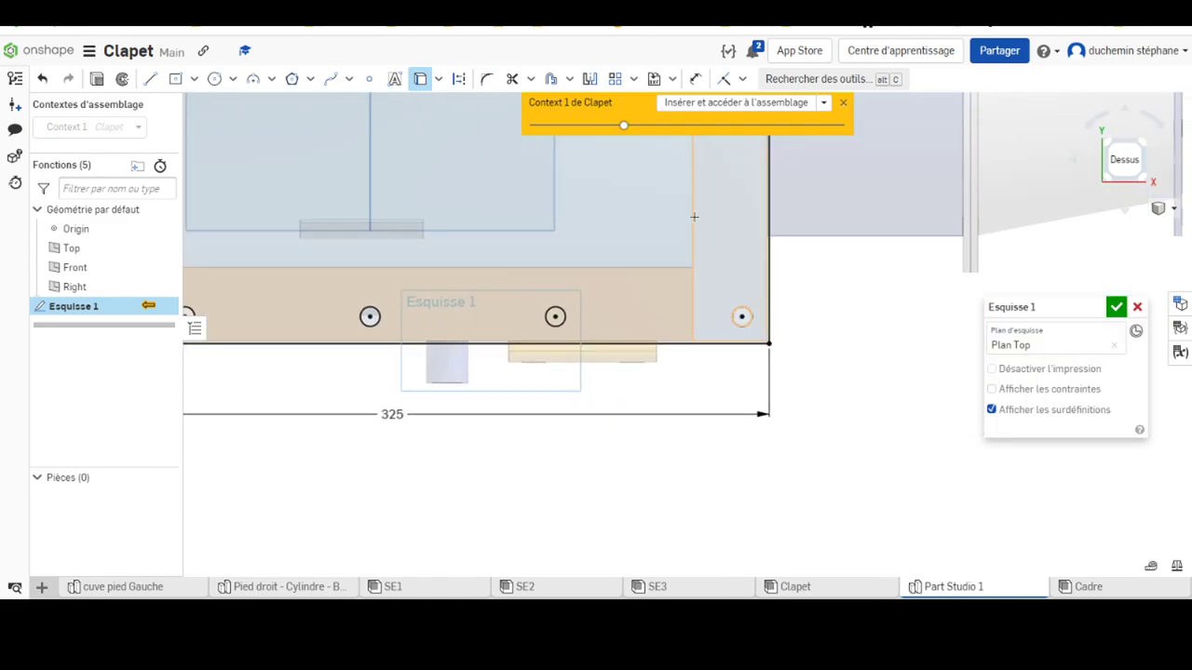
{"action": "mouse_move", "coordinate": [694, 216]}
{"action": "middle_mouse_down"}
{"action": "mouse_move", "coordinate": [760, 304]}
{"action": "mouse_move", "coordinate": [824, 544]}
{"action": "middle_mouse_up"}
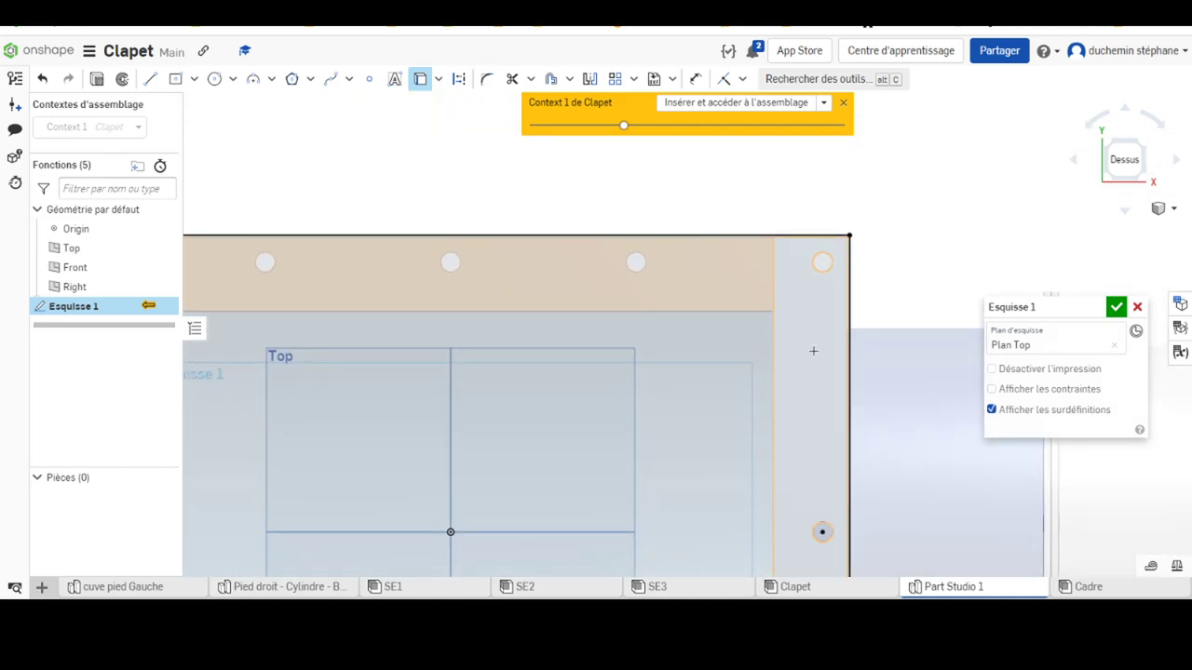
{"action": "left_click", "coordinate": [814, 273]}
{"action": "left_click", "coordinate": [637, 265]}
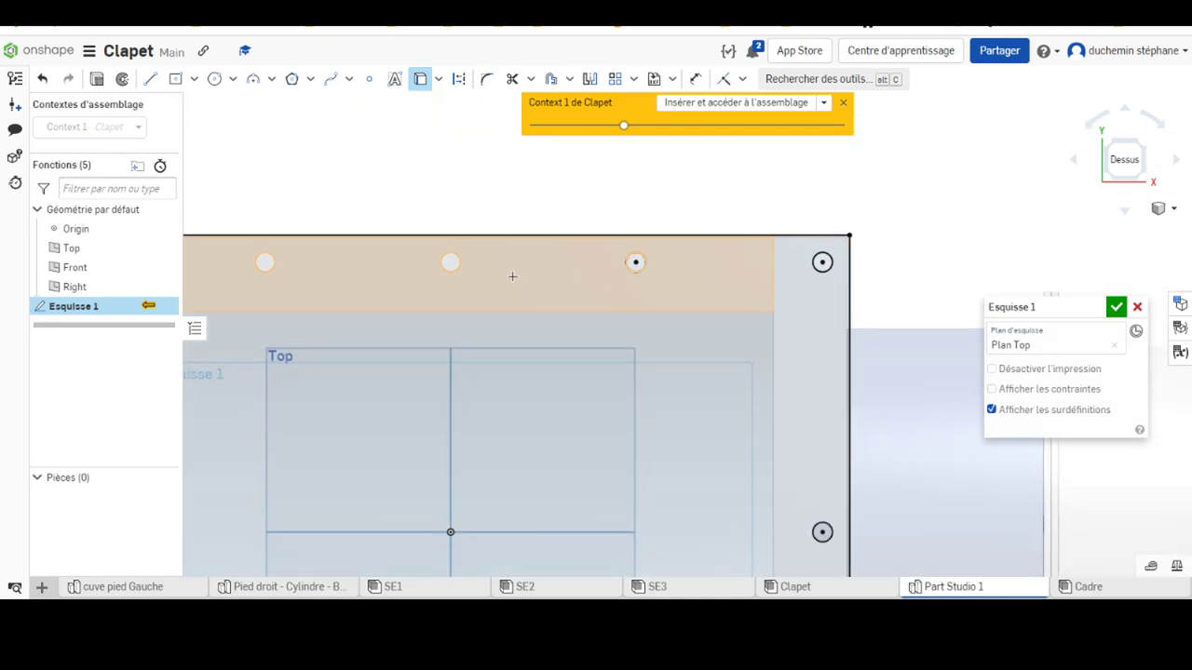
{"action": "left_click", "coordinate": [451, 263]}
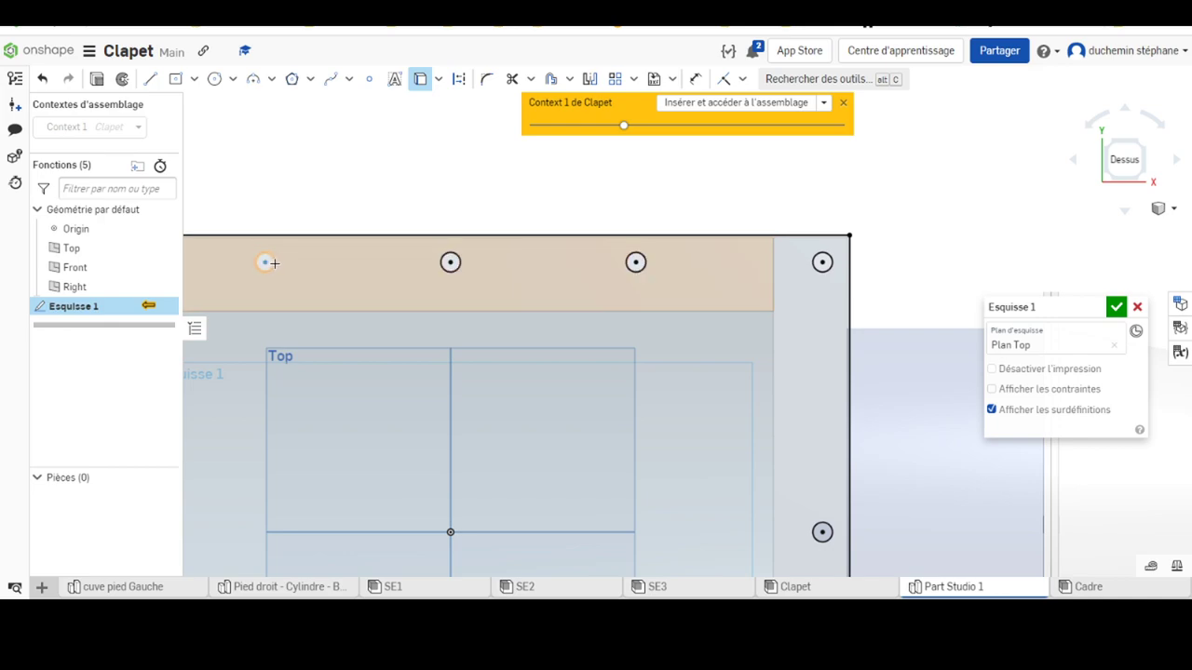
{"action": "left_click", "coordinate": [266, 262]}
{"action": "middle_click_drag", "start_coordinate": [270, 264], "coordinate": [702, 239]}
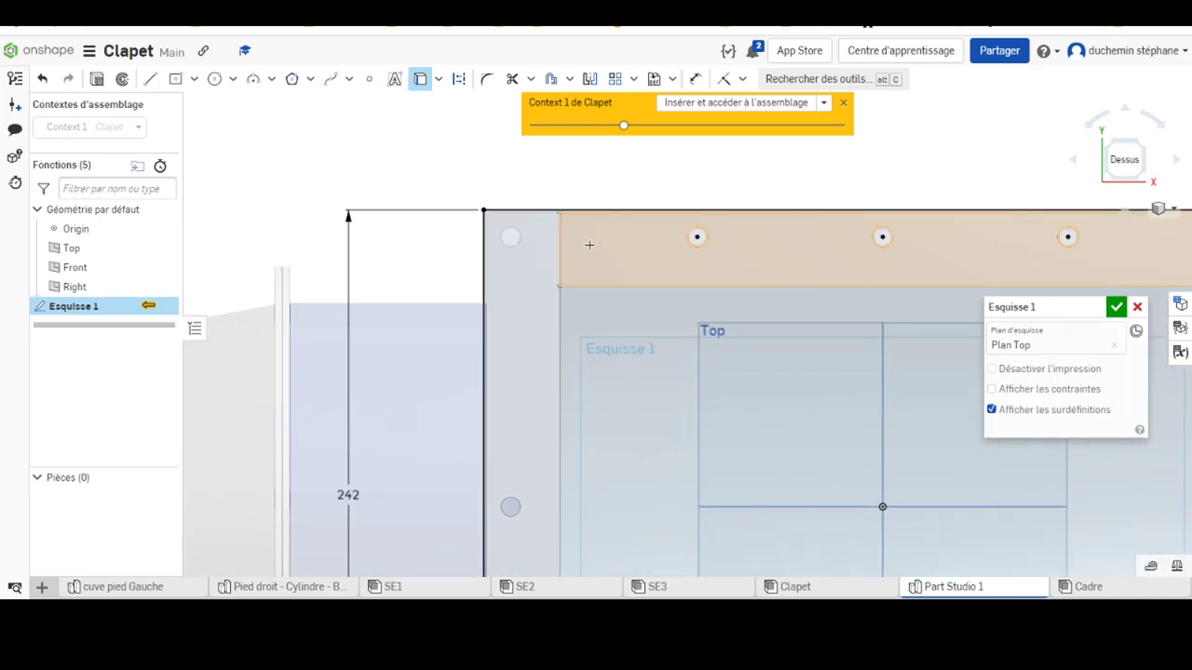
{"action": "left_click", "coordinate": [510, 237]}
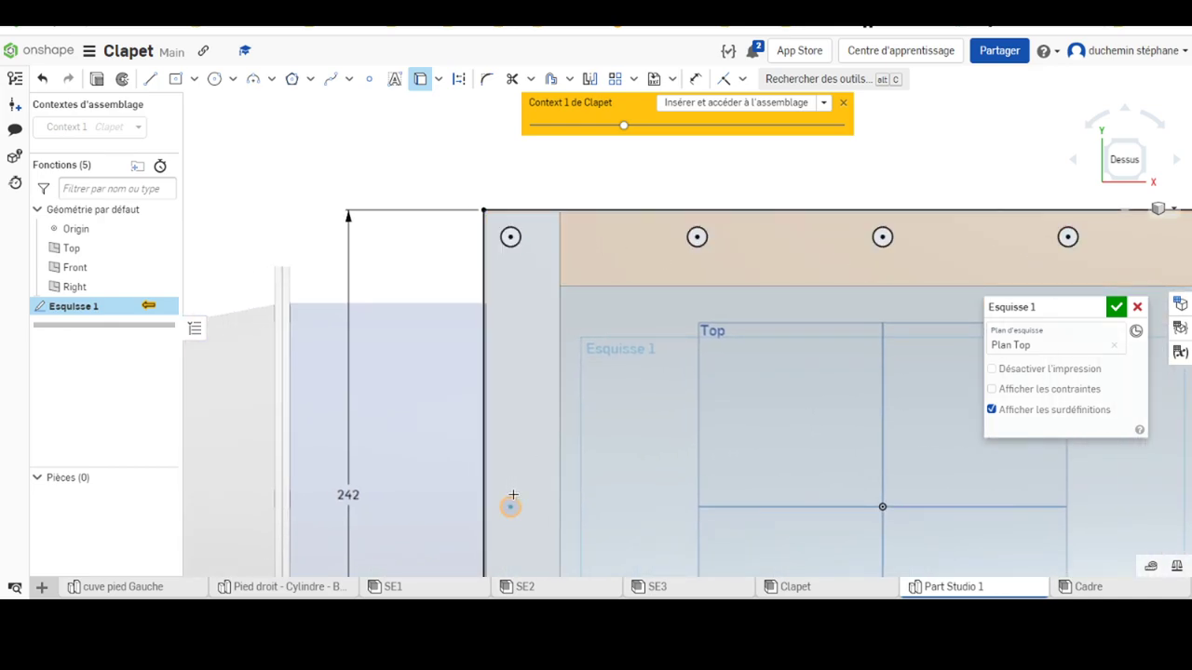
{"action": "middle_click_drag", "start_coordinate": [685, 437], "coordinate": [519, 194]}
{"action": "scroll", "coordinate": [553, 252], "scroll_direction": "down", "scroll_amount": 3}
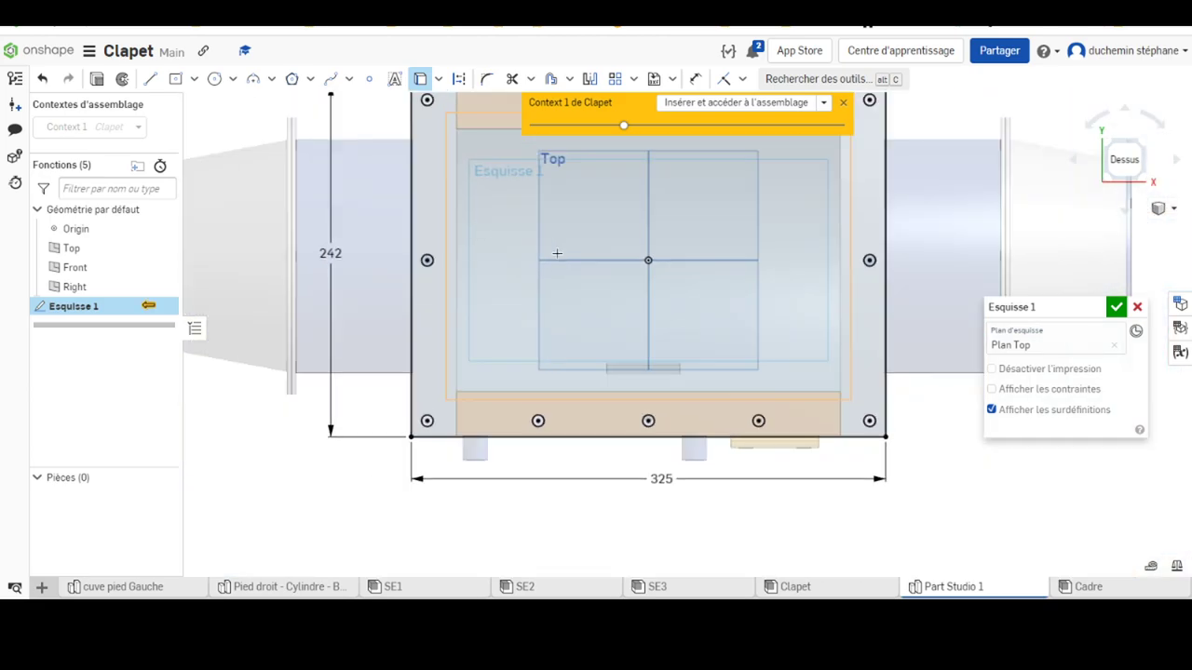
{"action": "scroll", "coordinate": [651, 261], "scroll_direction": "down", "scroll_amount": 2}
{"action": "middle_click_drag", "start_coordinate": [653, 266], "coordinate": [596, 343]}
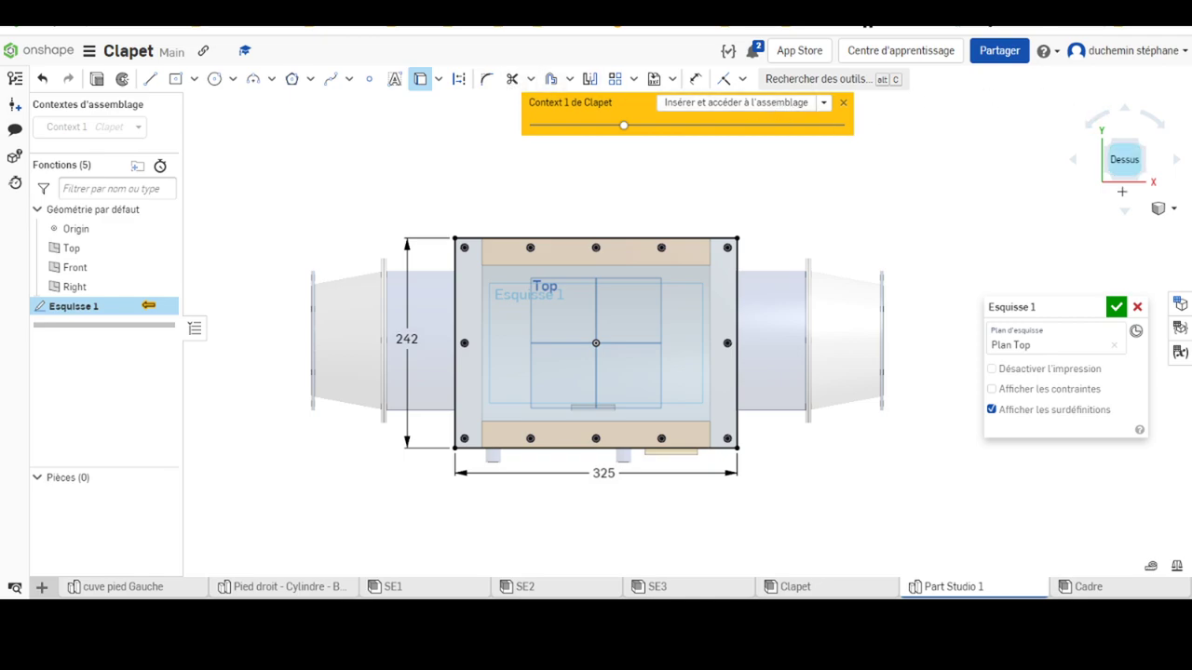
Step: Close the sketch and start a sheet-metal model thickening Esquisse 1's faces, viewed from the front
{"action": "left_click", "coordinate": [1117, 309]}
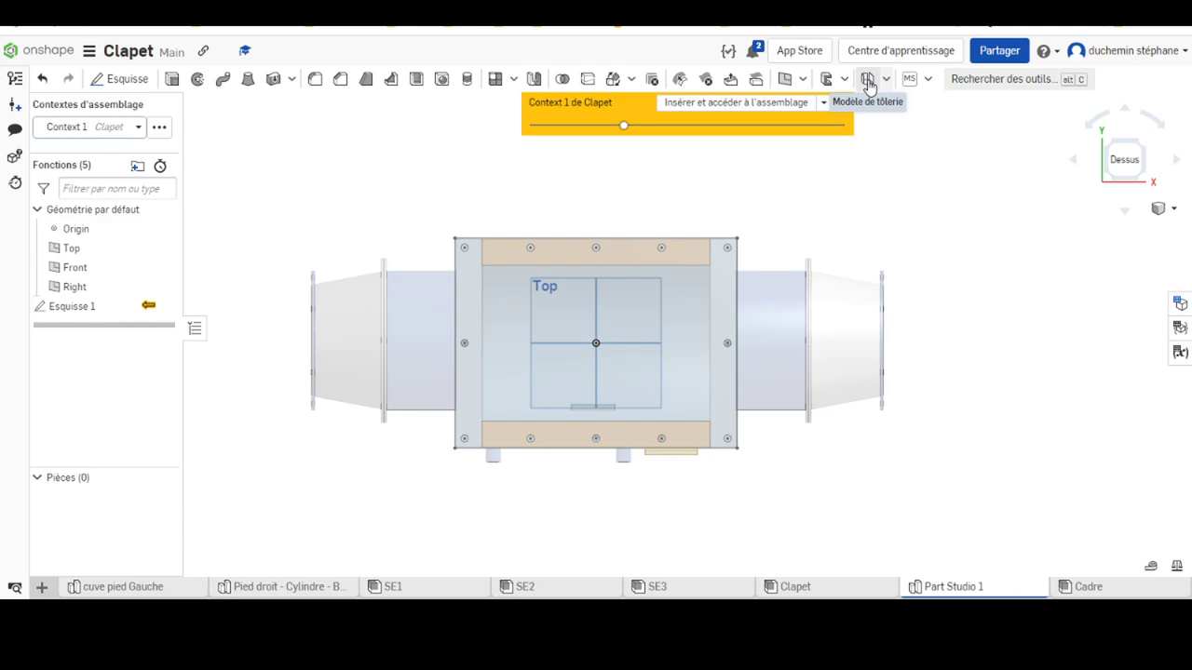
{"action": "left_click", "coordinate": [867, 82]}
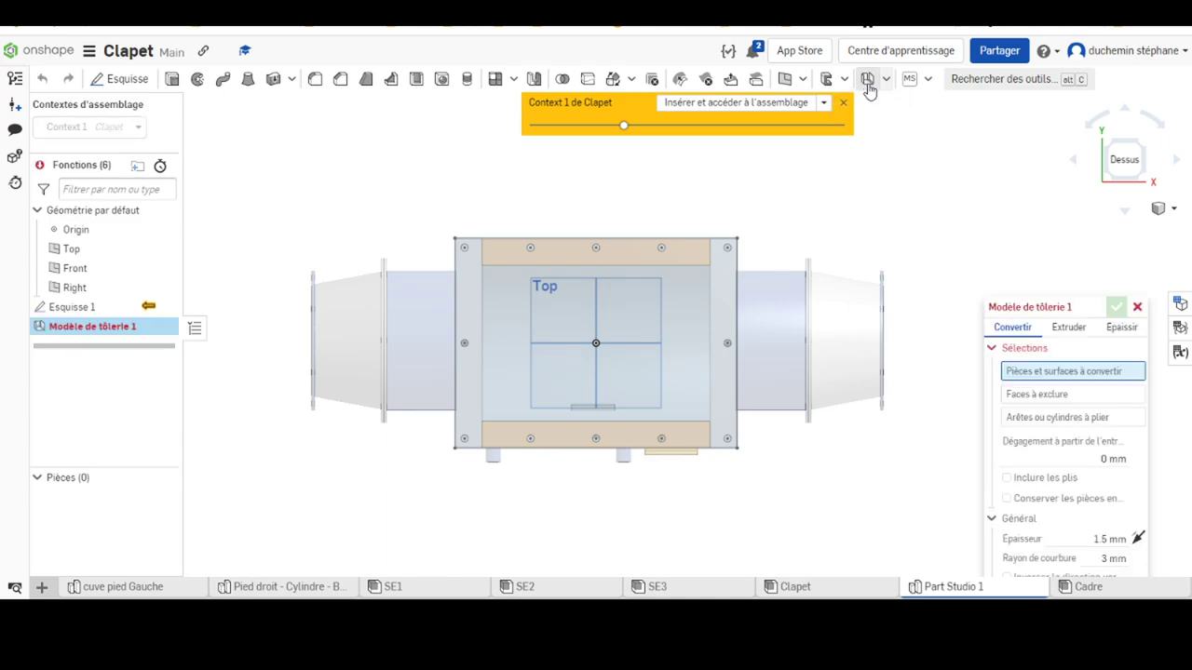
{"action": "left_click", "coordinate": [1117, 331]}
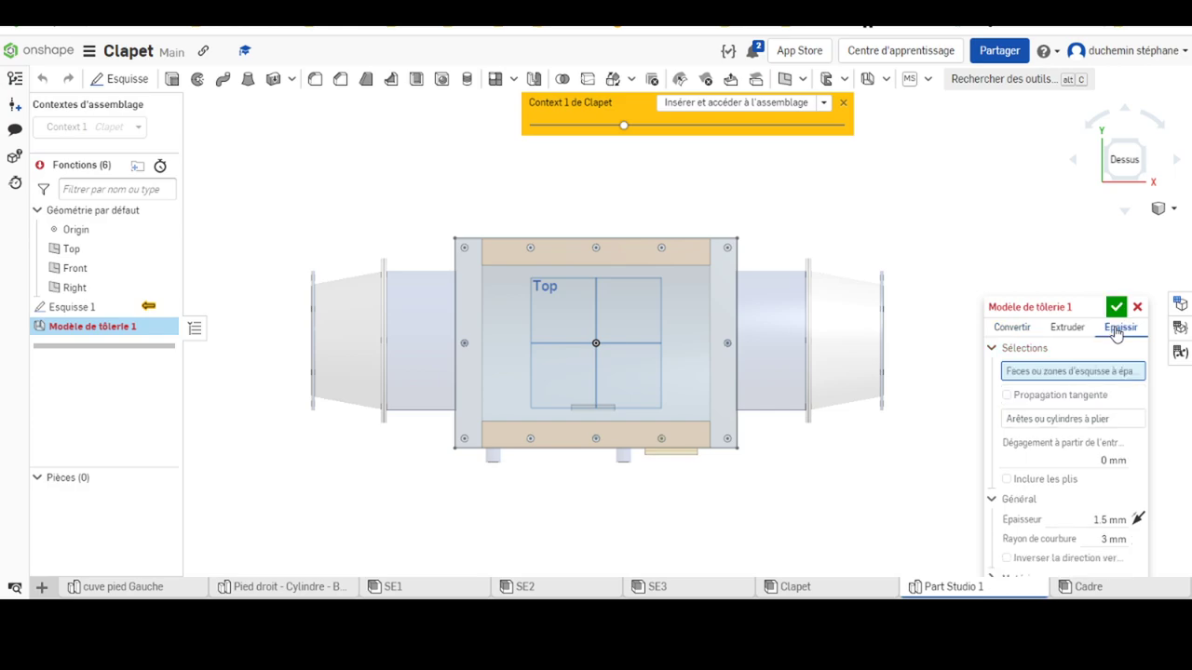
{"action": "left_click", "coordinate": [75, 306]}
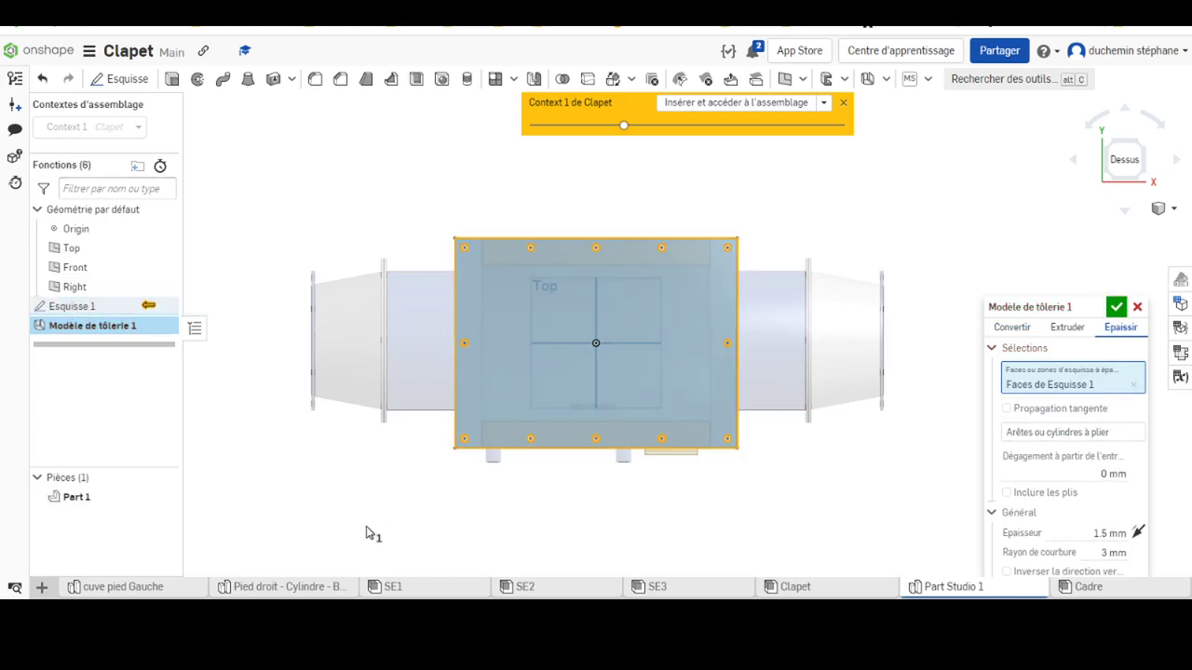
{"action": "key", "text": "shift+1"}
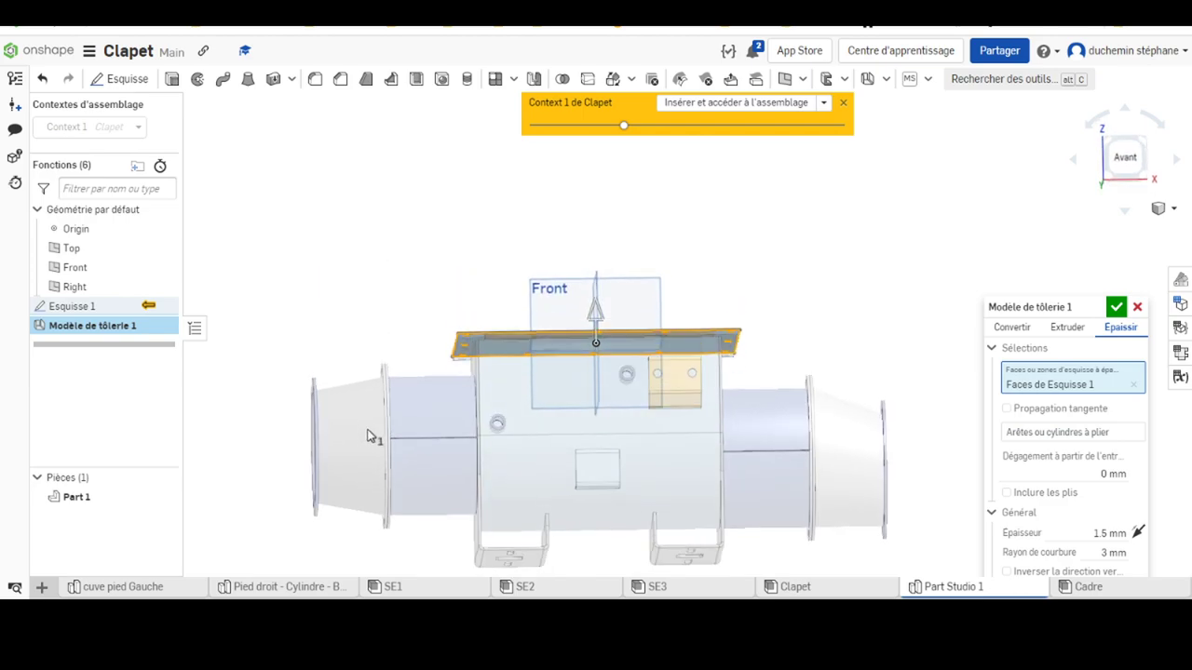
{"action": "key", "text": "Up"}
{"action": "key", "text": "Right"}
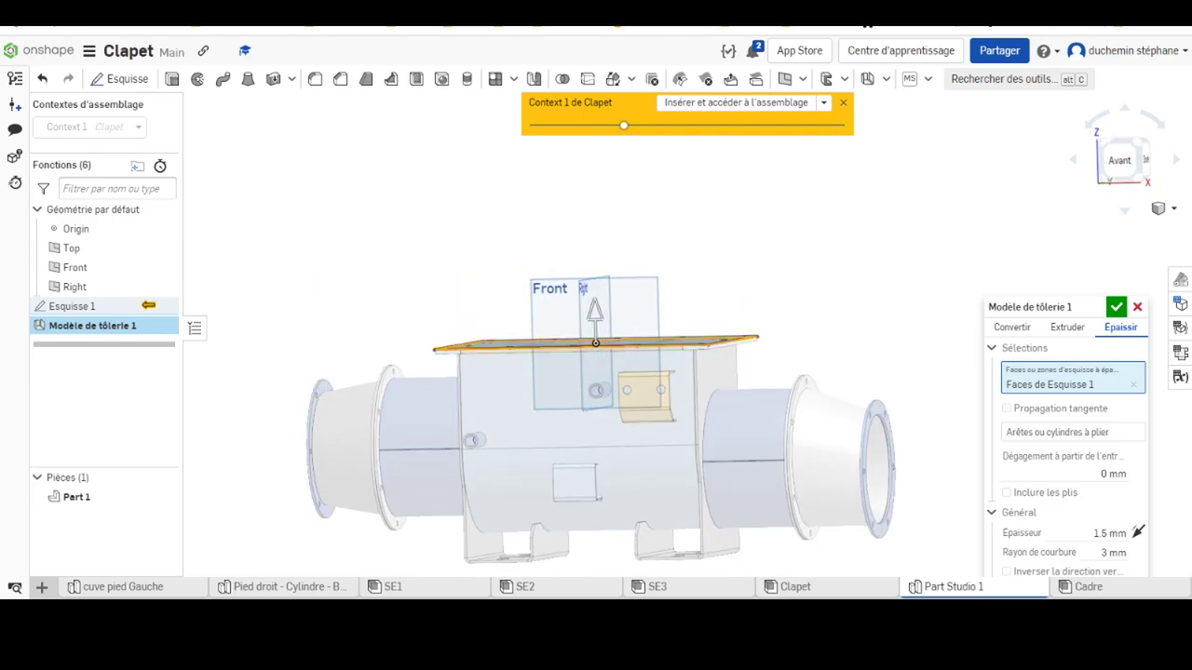
{"action": "key", "text": "Home"}
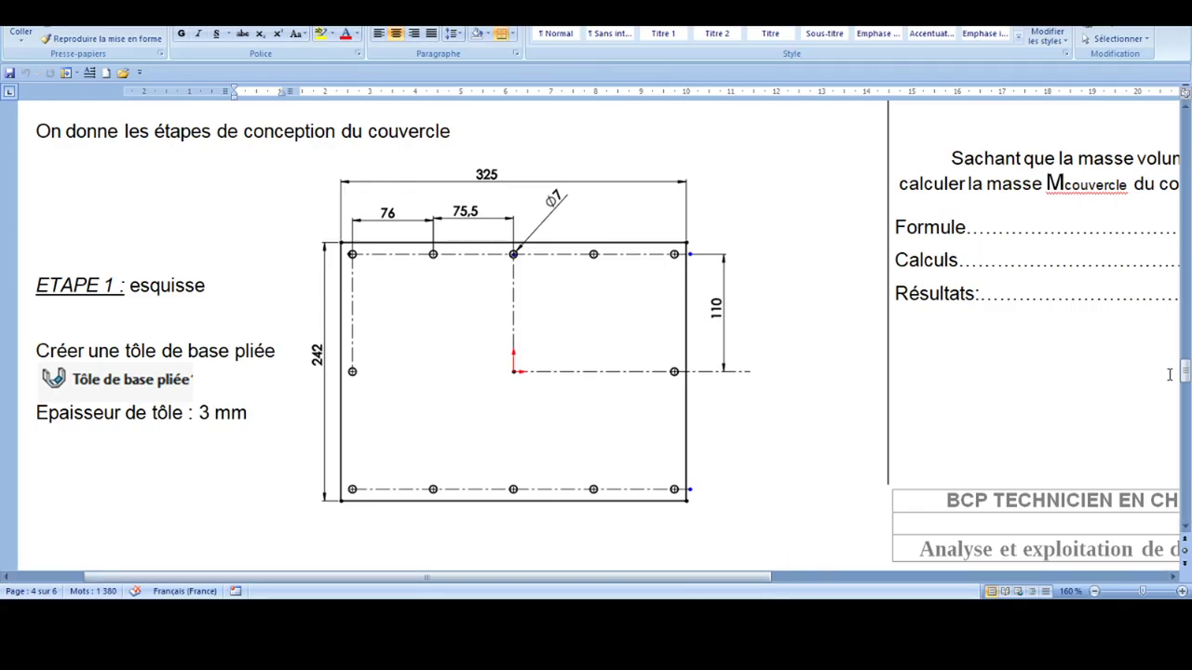
Step: Bring up ETAPE 1 of the cover design steps in the Word document
{"action": "mouse_move", "coordinate": [1185, 372]}
{"action": "left_mouse_down"}
{"action": "mouse_move", "coordinate": [1171, 331]}
{"action": "mouse_move", "coordinate": [1171, 380]}
{"action": "left_mouse_up"}
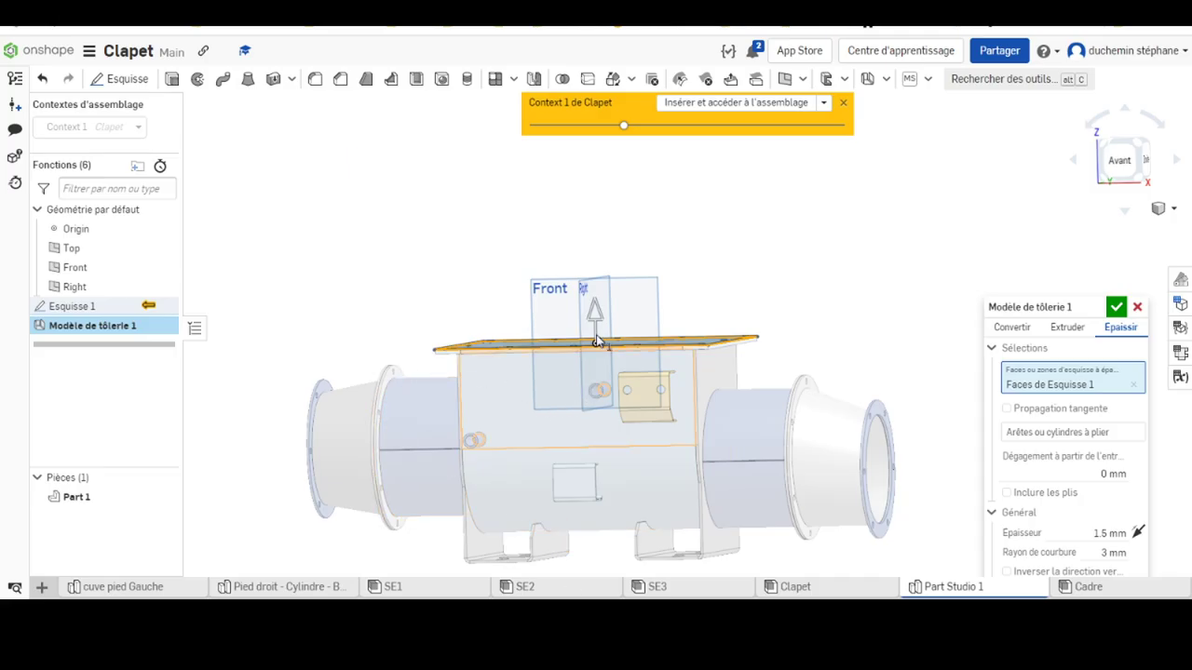
Step: Set the sheet-metal Epaisseur to 3 mm and confirm the cover plate
{"action": "scroll", "coordinate": [594, 363], "scroll_direction": "up", "scroll_amount": 2}
{"action": "scroll", "coordinate": [593, 368], "scroll_direction": "up", "scroll_amount": 2}
{"action": "scroll", "coordinate": [592, 369], "scroll_direction": "up", "scroll_amount": 1}
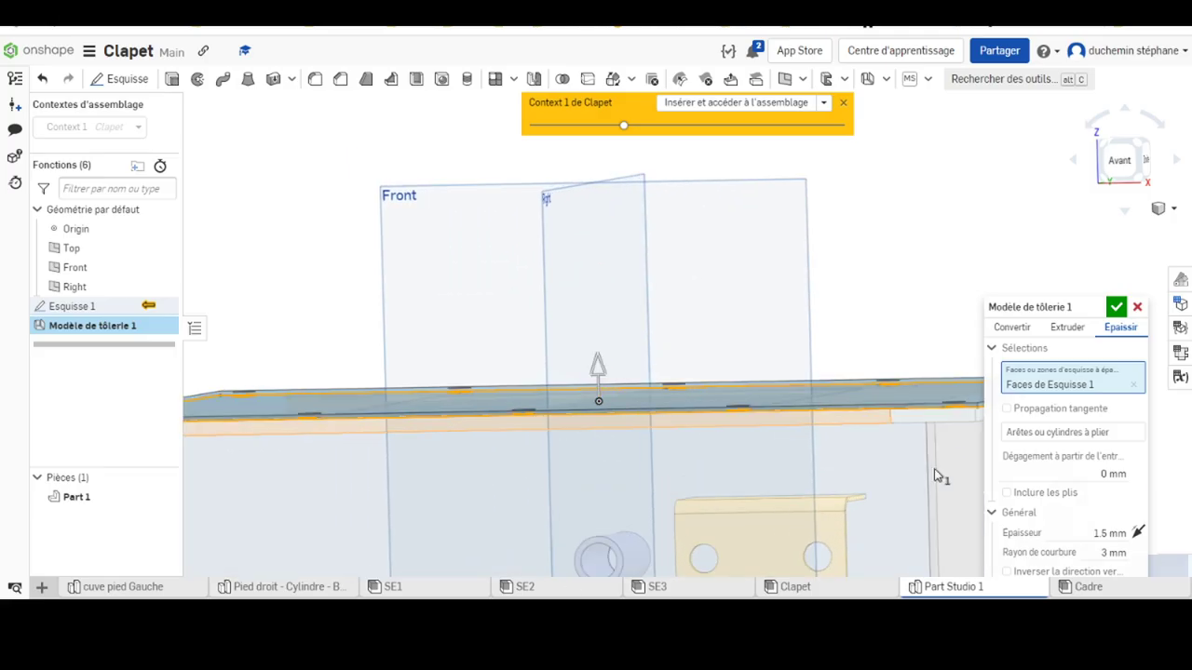
{"action": "left_click_drag", "start_coordinate": [1027, 307], "coordinate": [927, 148]}
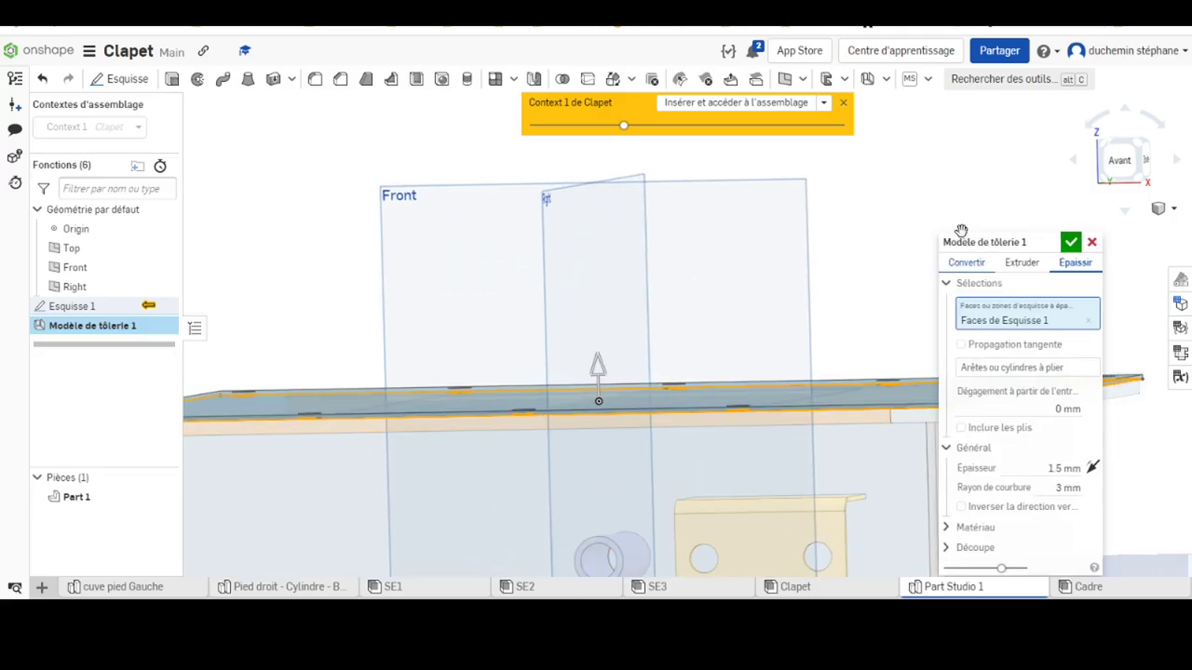
{"action": "left_click", "coordinate": [968, 372]}
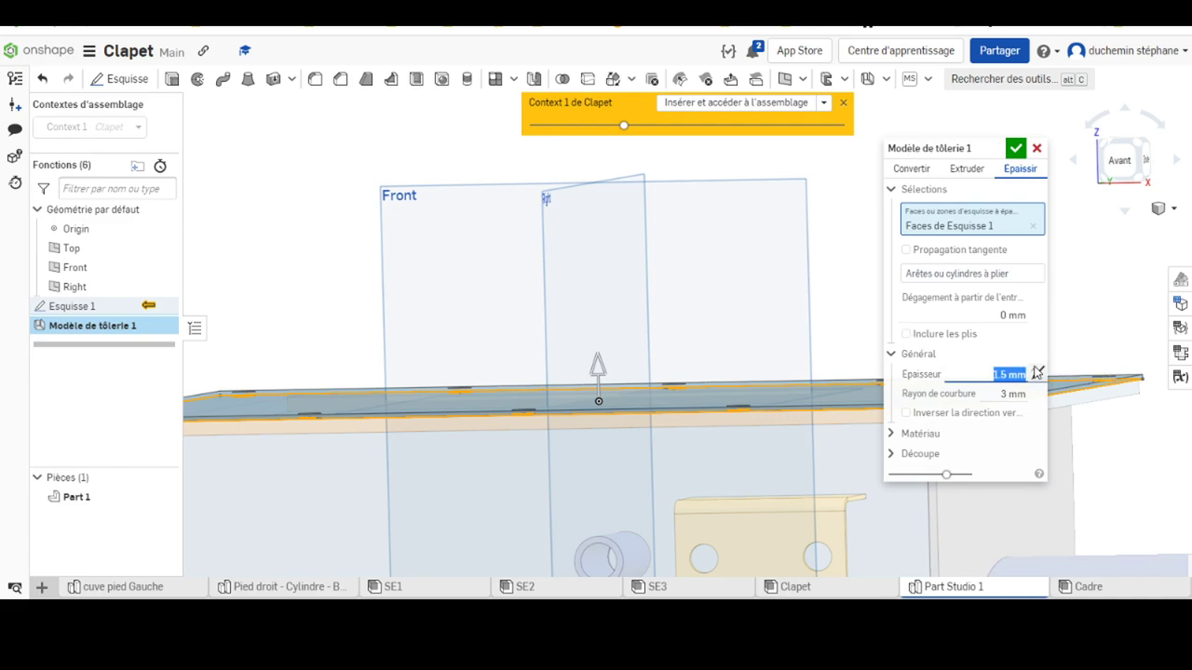
{"action": "type", "text": "5"}
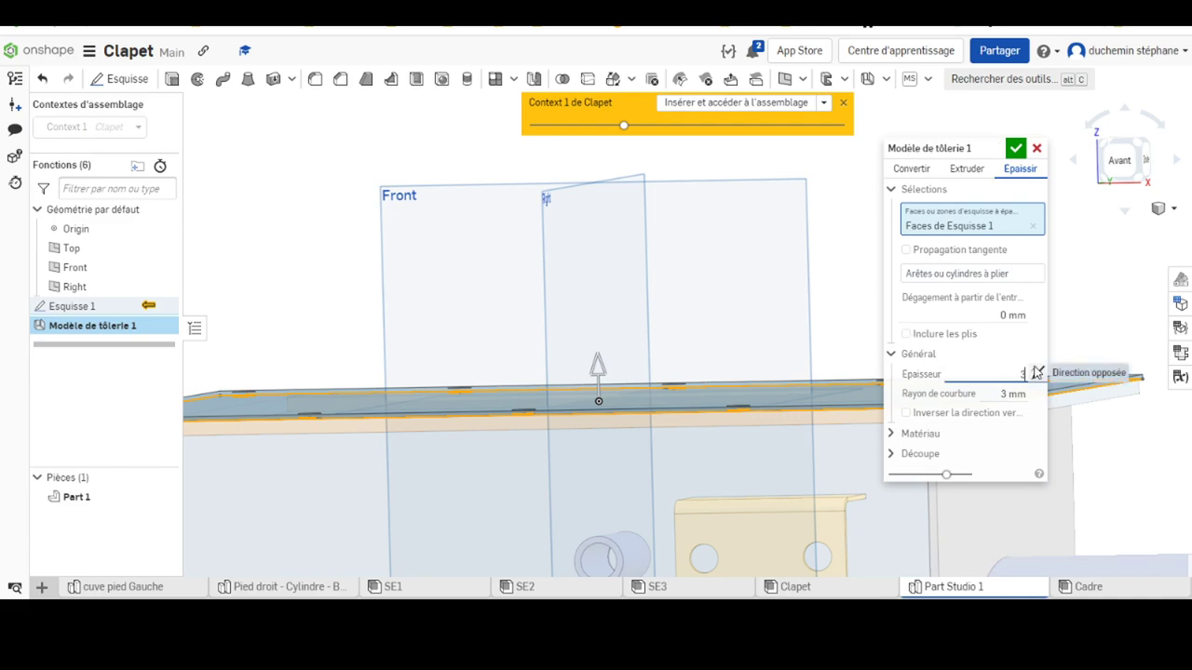
{"action": "left_click", "coordinate": [1017, 149]}
Step: Orbit over the finished plate and switch to the isometric view
{"action": "middle_click_drag", "start_coordinate": [494, 392], "coordinate": [564, 330]}
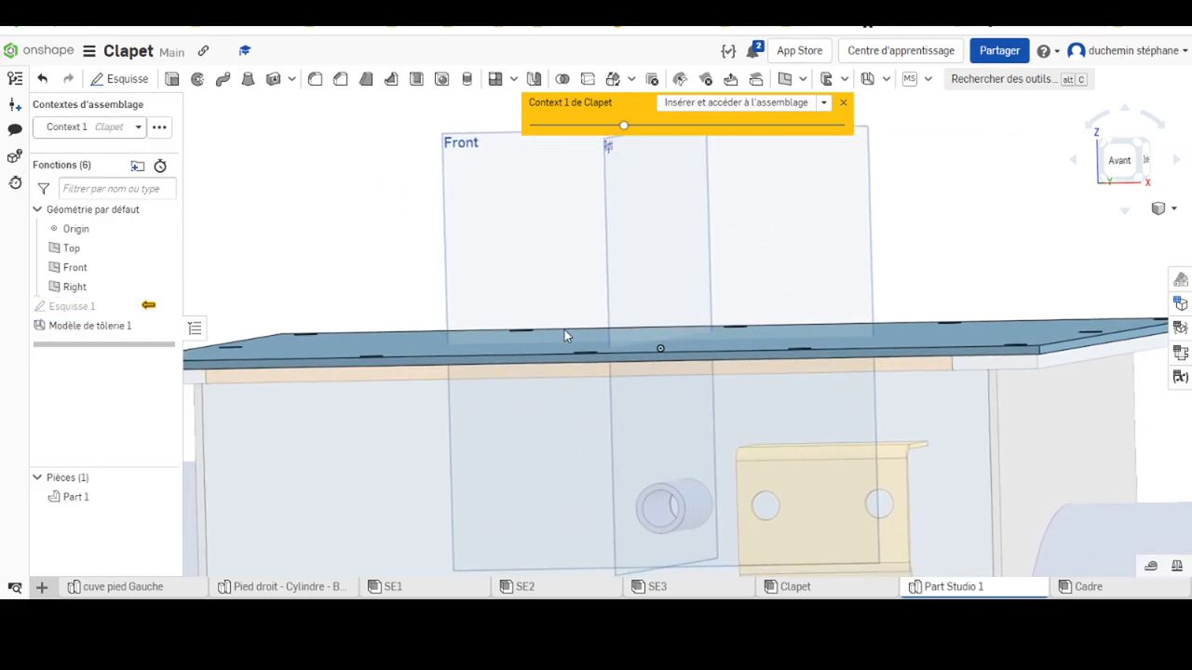
{"action": "right_click_drag", "start_coordinate": [564, 329], "coordinate": [641, 353]}
{"action": "middle_click_drag", "start_coordinate": [642, 353], "coordinate": [602, 203]}
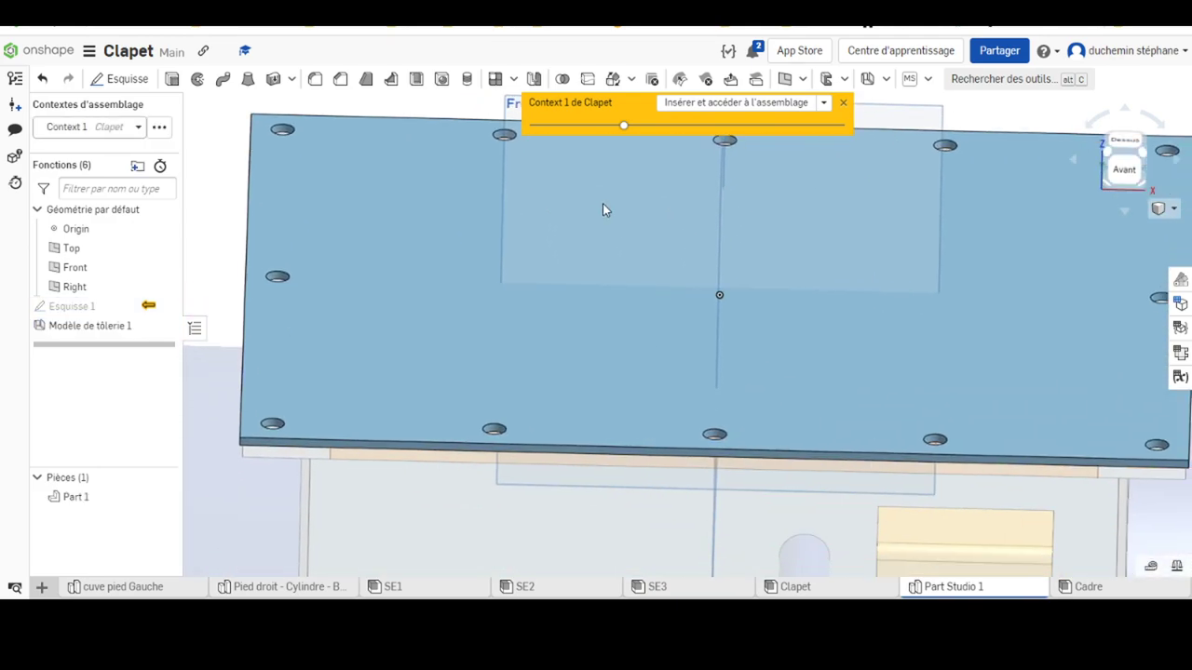
{"action": "scroll", "coordinate": [610, 223], "scroll_direction": "down", "scroll_amount": 2}
{"action": "scroll", "coordinate": [620, 260], "scroll_direction": "down", "scroll_amount": 4}
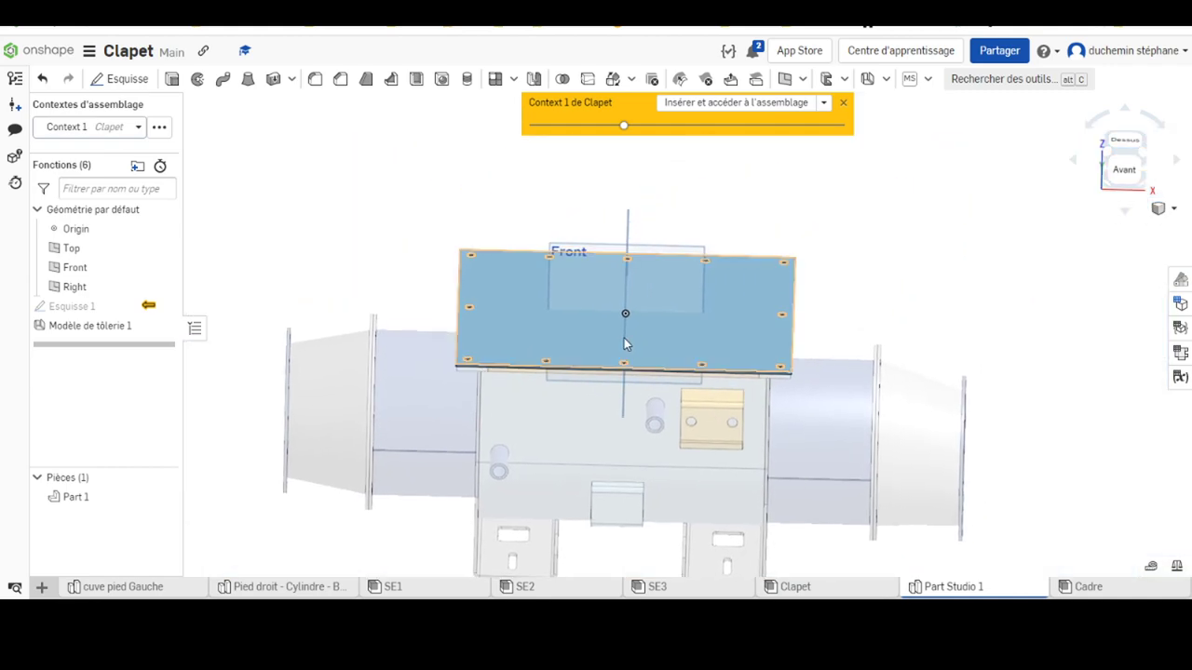
{"action": "key", "text": "shift+7"}
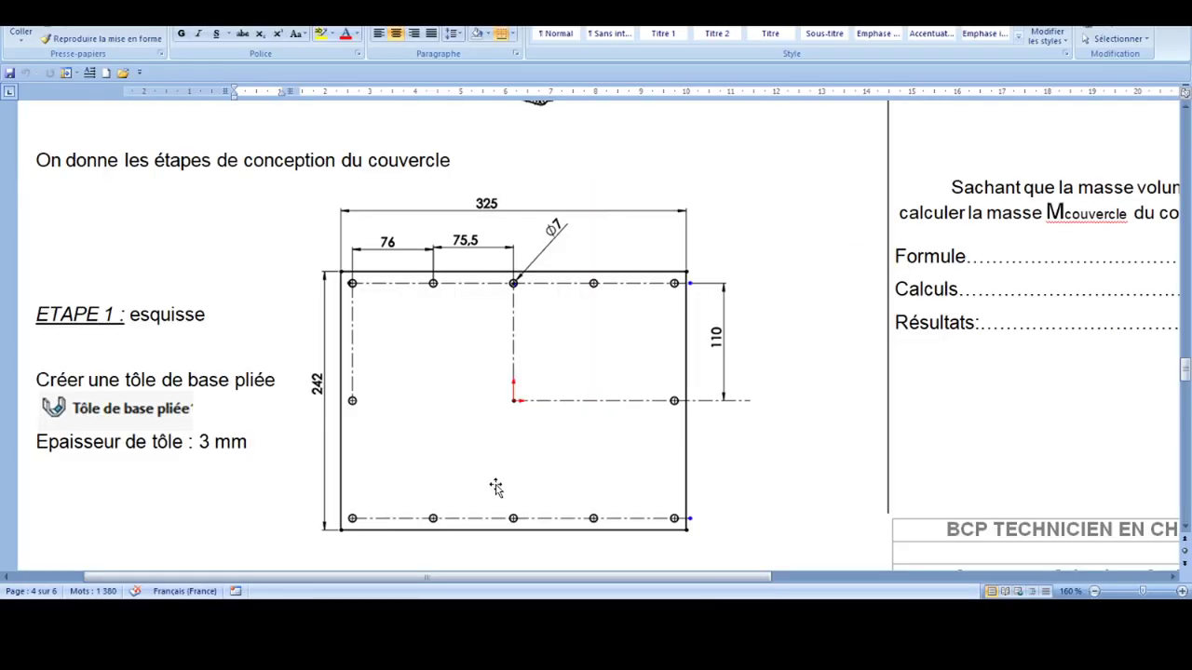
Step: Scroll the Word worksheet to ETAPE 2, the Tôle pliée sur arête step with four 20 mm flanges
{"action": "left_click_drag", "start_coordinate": [603, 578], "coordinate": [996, 577]}
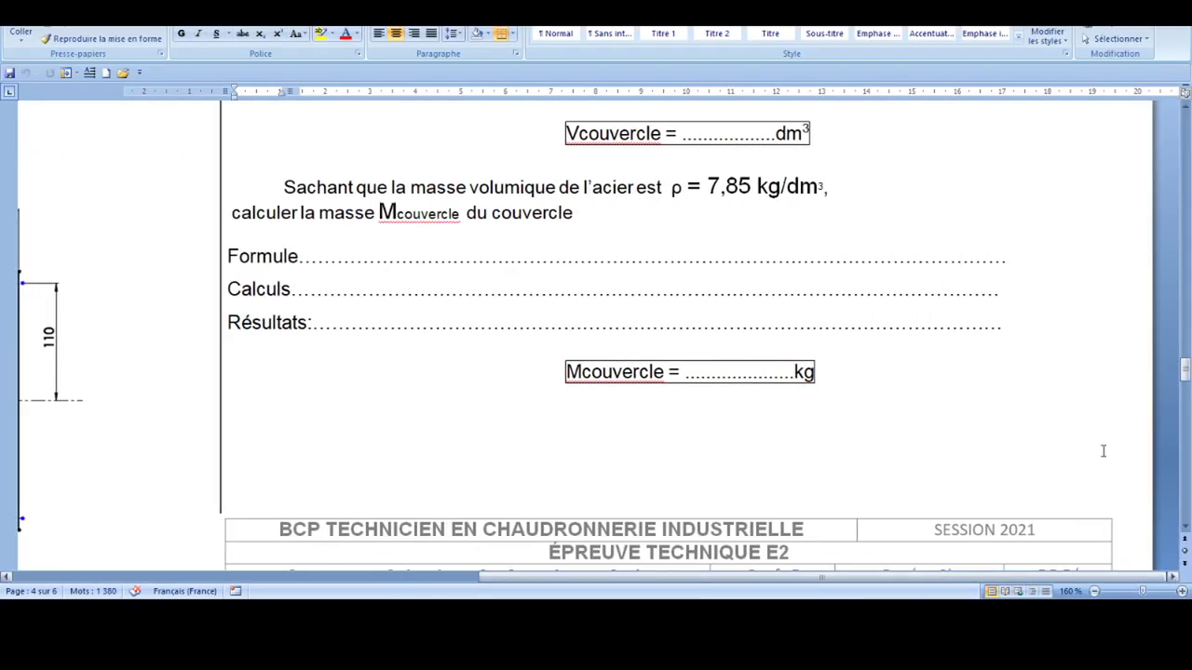
{"action": "scroll", "coordinate": [1101, 450], "scroll_direction": "up", "scroll_amount": 3}
{"action": "scroll", "coordinate": [966, 296], "scroll_direction": "up", "scroll_amount": 5}
{"action": "scroll", "coordinate": [967, 296], "scroll_direction": "up", "scroll_amount": 1}
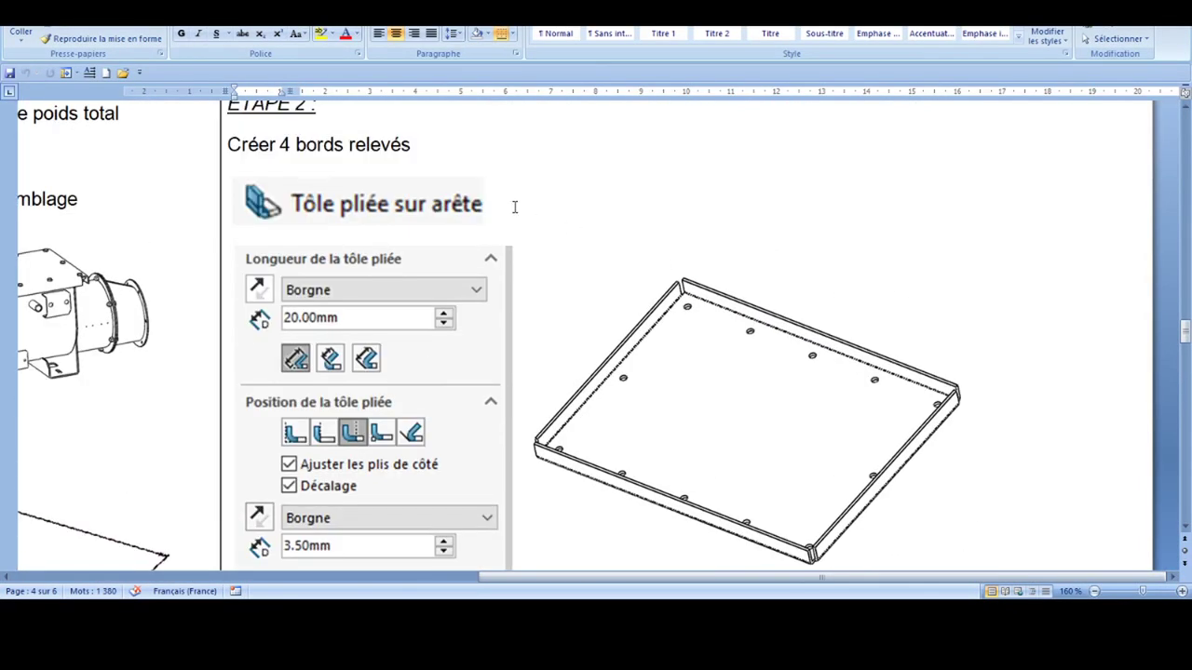
{"action": "scroll", "coordinate": [514, 207], "scroll_direction": "up", "scroll_amount": 2}
{"action": "scroll", "coordinate": [500, 213], "scroll_direction": "down", "scroll_amount": 2}
{"action": "scroll", "coordinate": [398, 266], "scroll_direction": "down", "scroll_amount": 1}
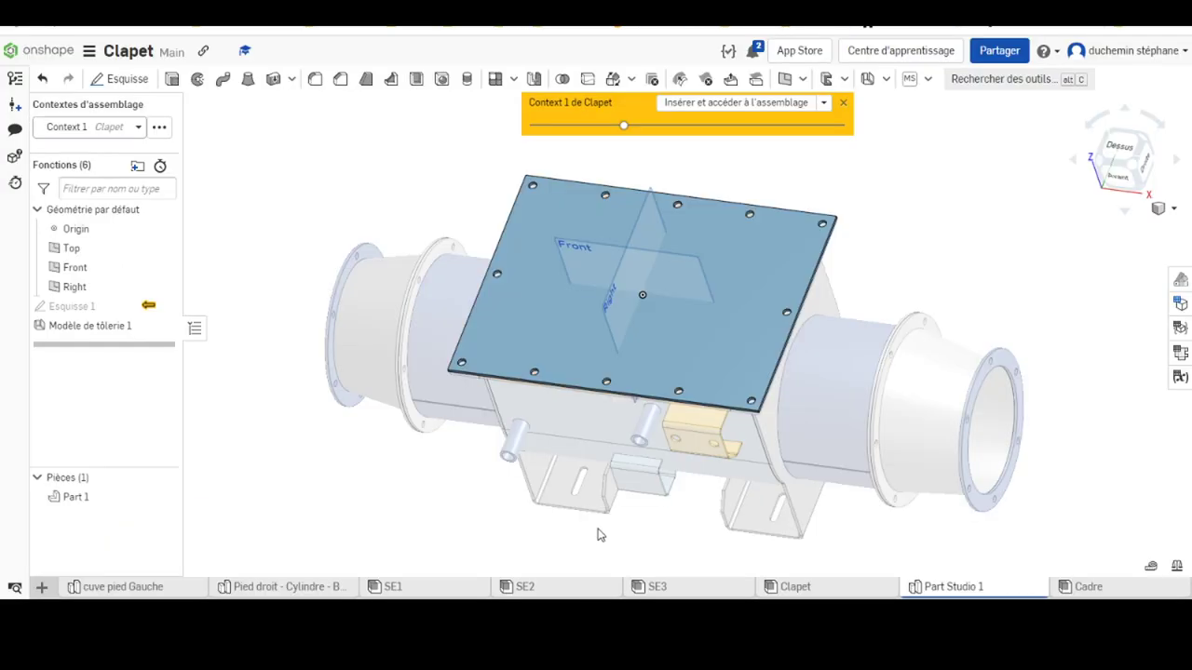
Step: From a tilted front view, select the plate's 325 mm edge and start a Bord tombé flange
{"action": "key", "text": "shift+1"}
{"action": "key", "text": "Up"}
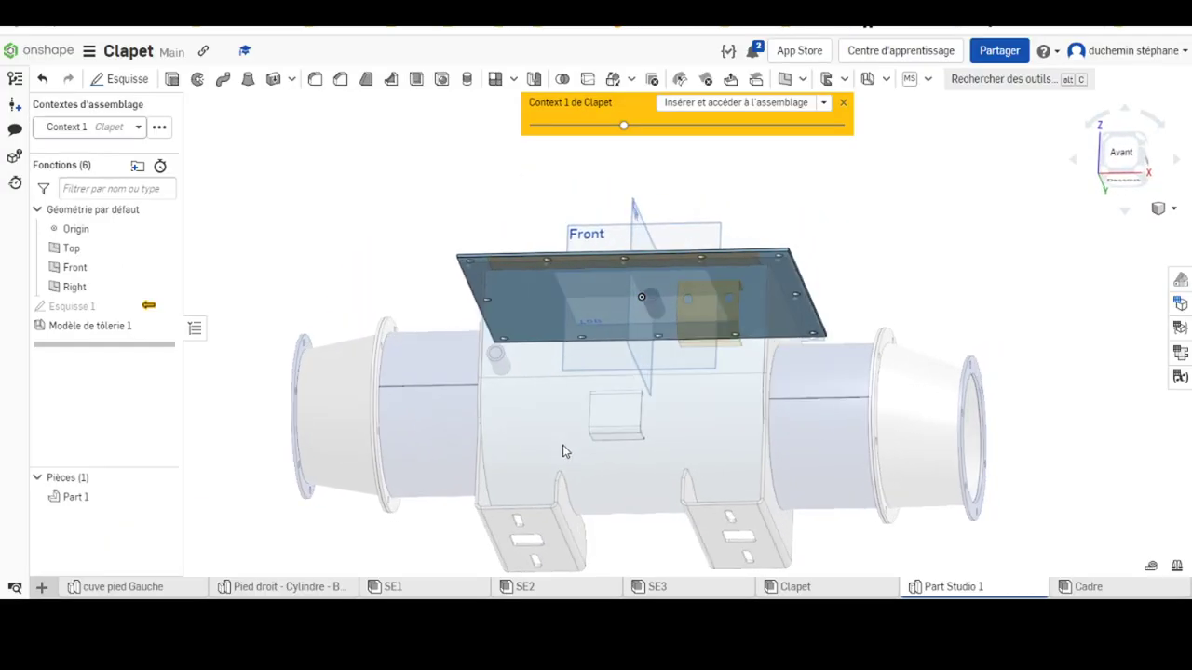
{"action": "key", "text": "Right"}
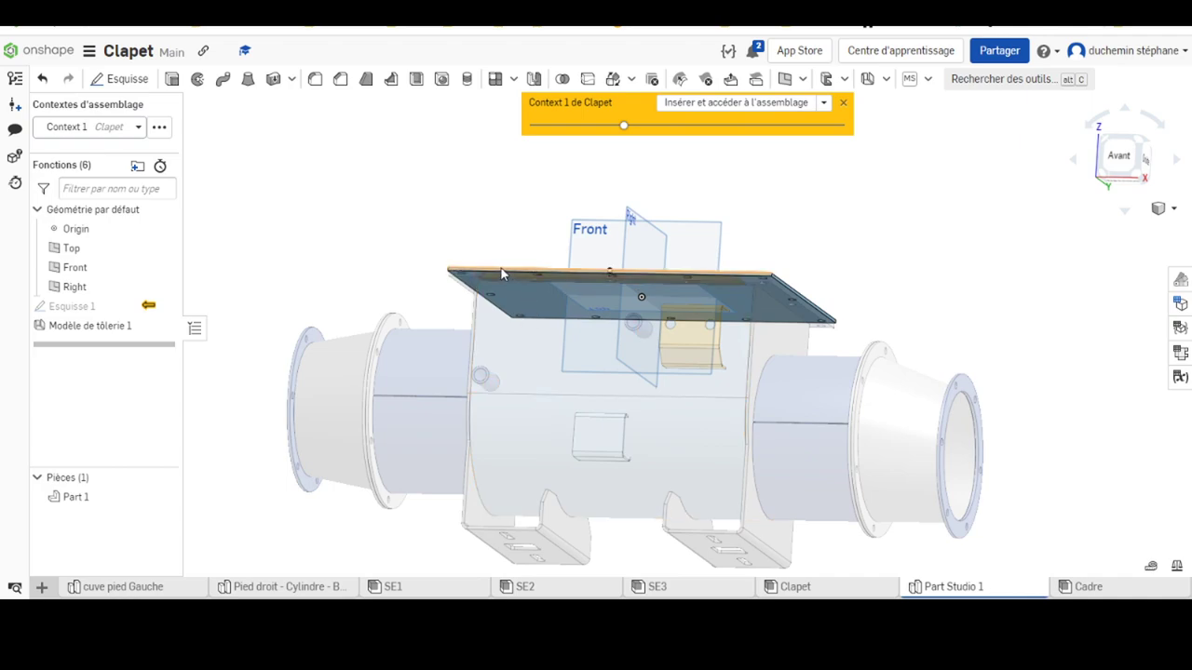
{"action": "left_click", "coordinate": [502, 273]}
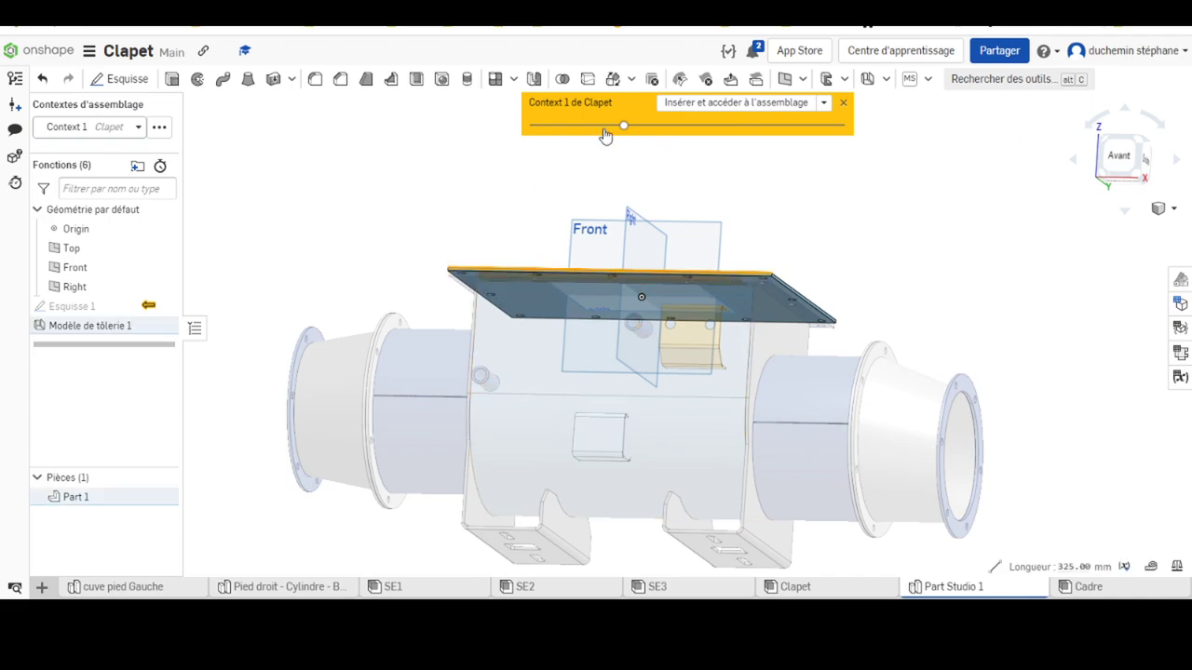
{"action": "left_click", "coordinate": [882, 82]}
Step: Add a Bord tombé flange on the selected edge, flipped, with a 20 mm length
{"action": "left_click", "coordinate": [896, 125]}
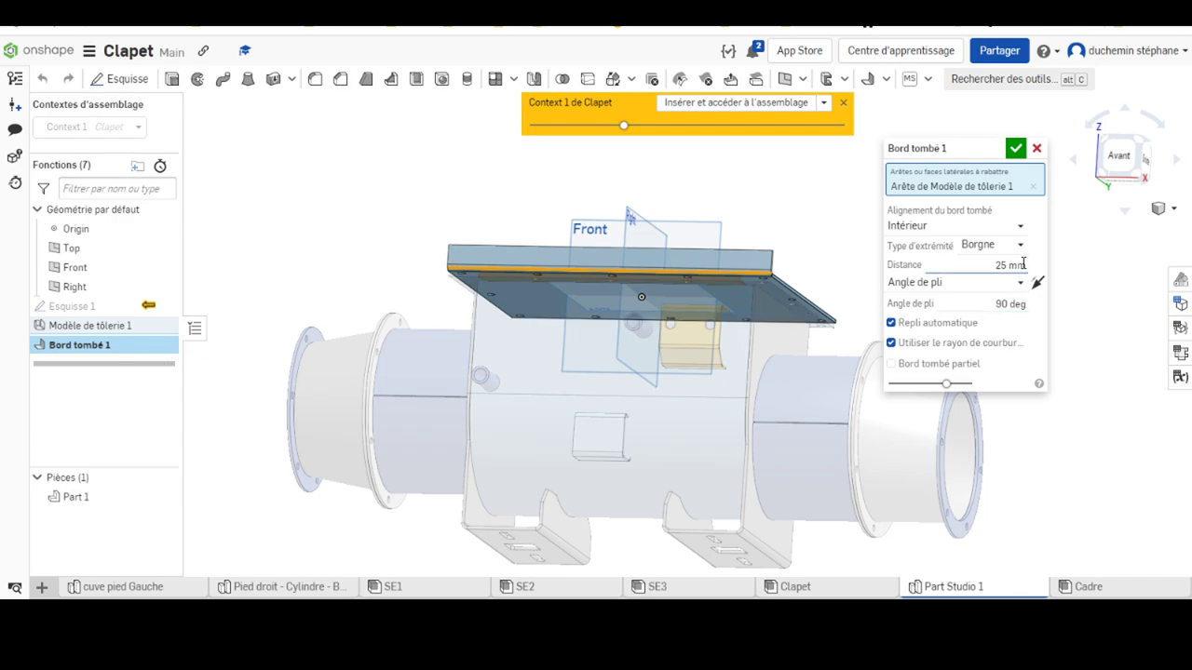
{"action": "left_click", "coordinate": [1037, 285]}
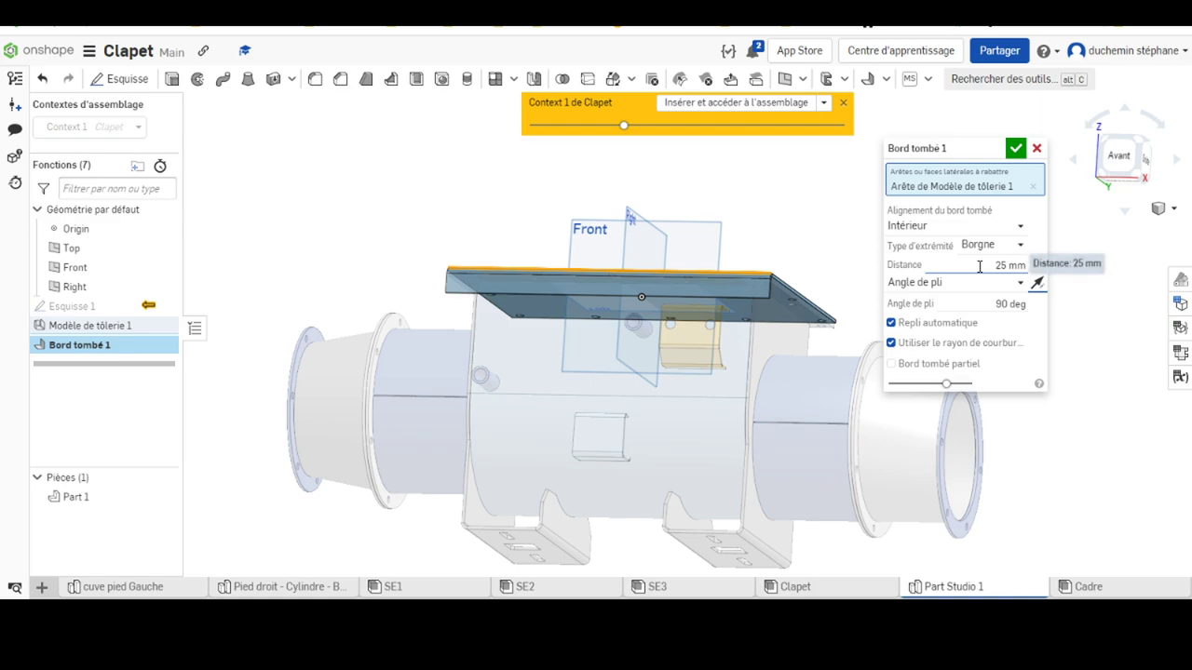
{"action": "left_click", "coordinate": [1033, 267]}
{"action": "type", "text": "20"}
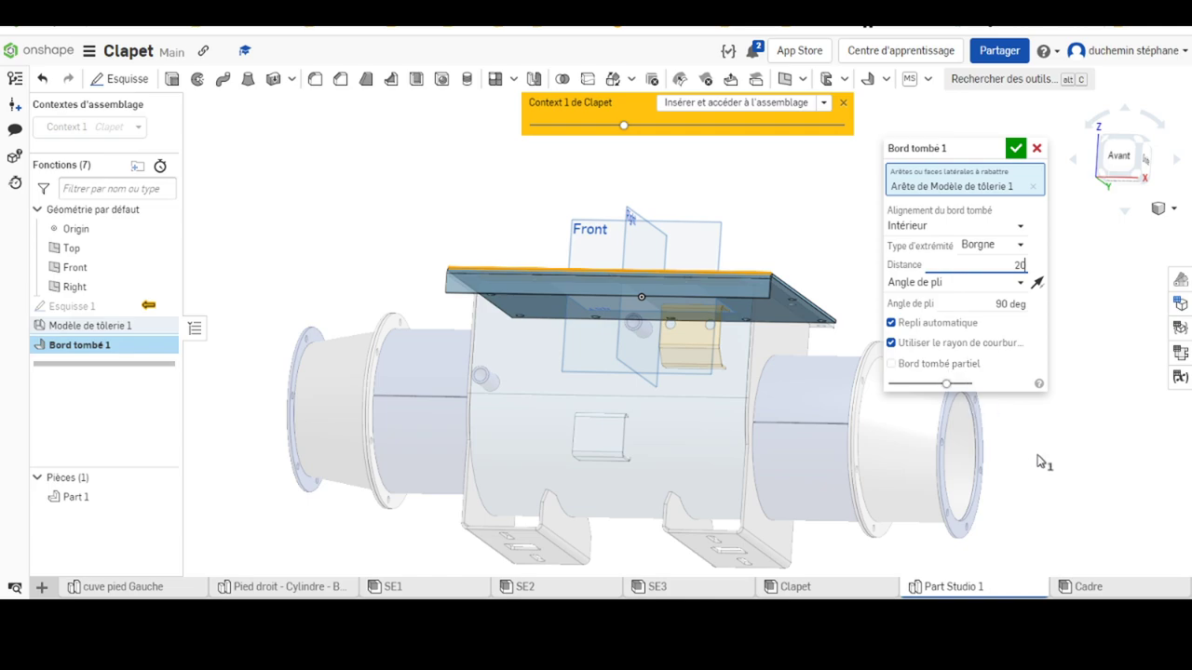
{"action": "right_click_drag", "start_coordinate": [1043, 465], "coordinate": [1032, 480]}
{"action": "key", "text": "shift+4"}
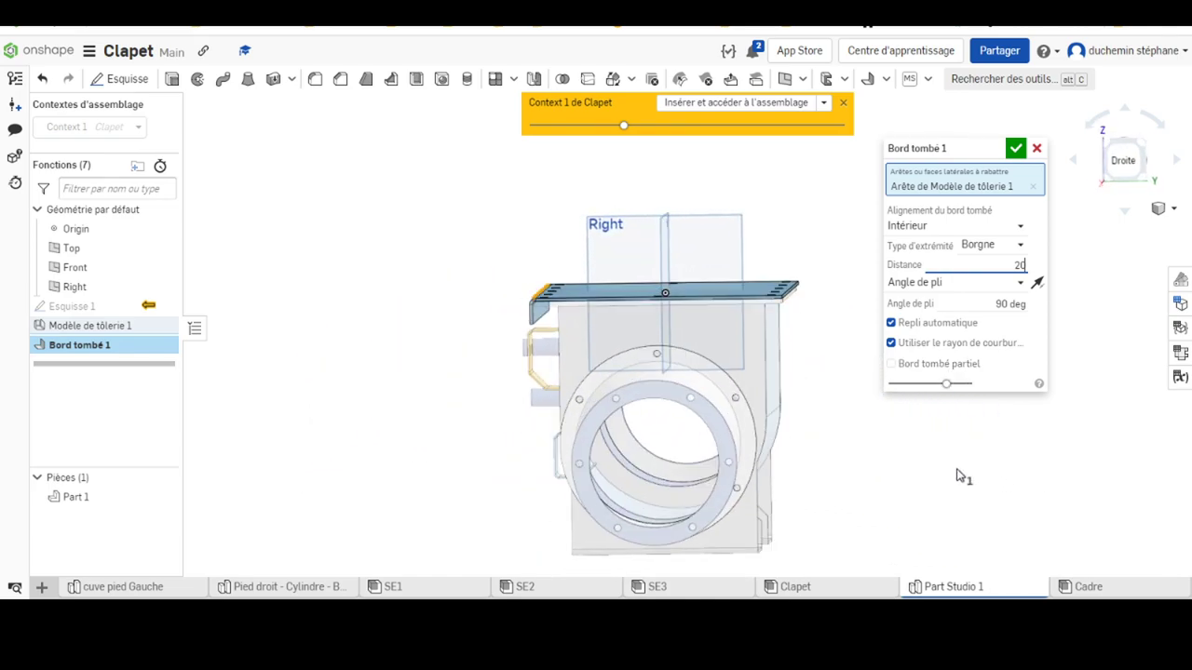
Step: Extend the flange to the other three plate edges, keeping Intérieur alignment
{"action": "left_click", "coordinate": [708, 298]}
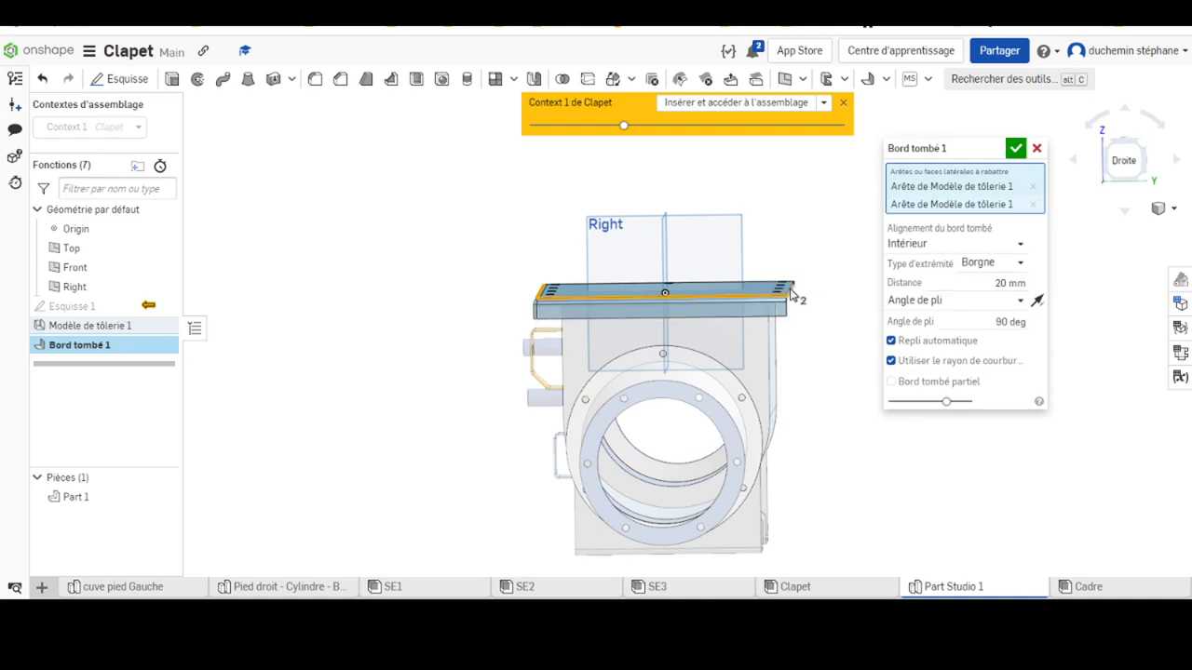
{"action": "left_click", "coordinate": [792, 294]}
{"action": "right_click_drag", "start_coordinate": [820, 322], "coordinate": [723, 381]}
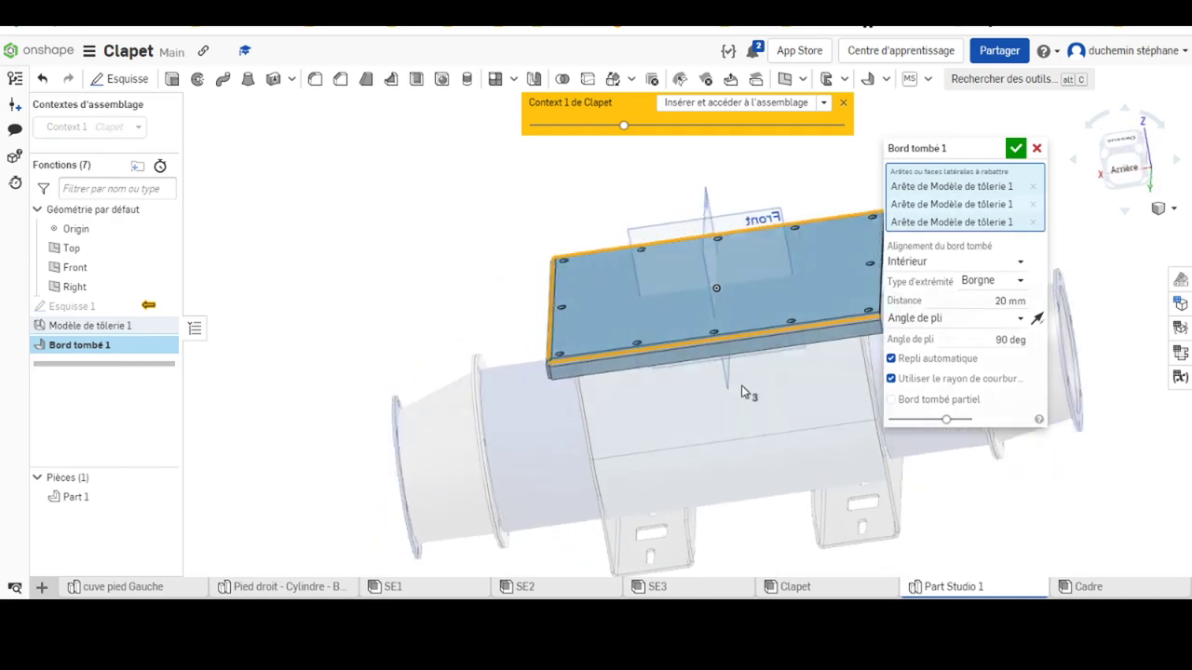
{"action": "left_click", "coordinate": [825, 290]}
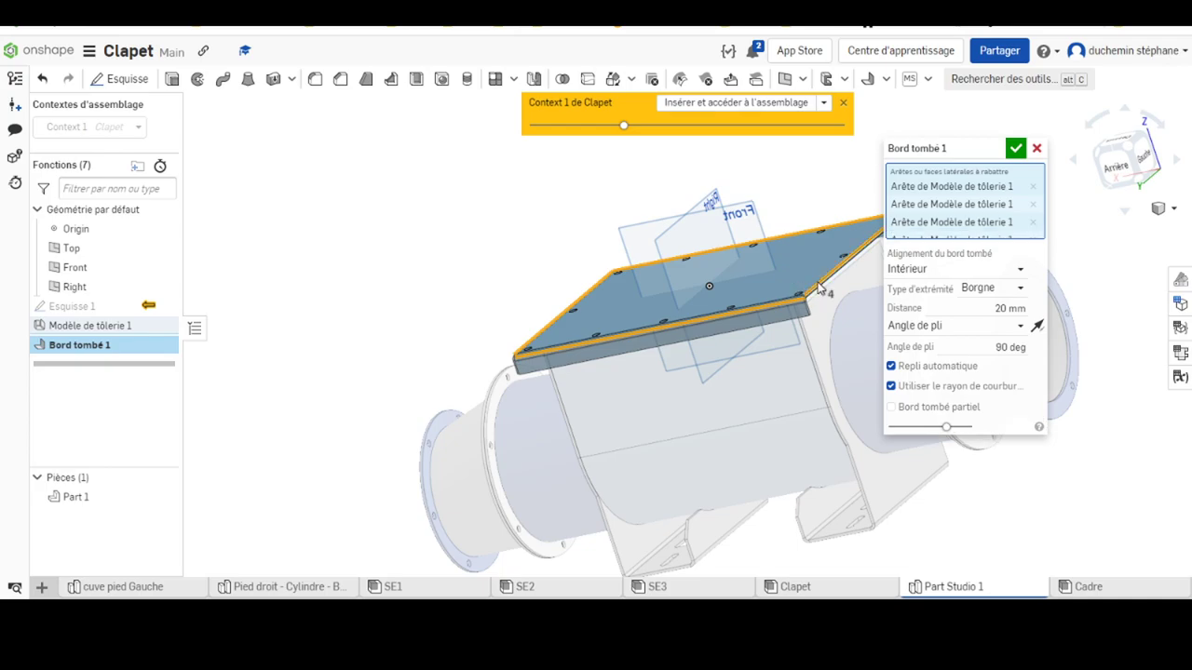
{"action": "mouse_move", "coordinate": [751, 418]}
{"action": "right_mouse_down"}
{"action": "mouse_move", "coordinate": [754, 338]}
{"action": "mouse_move", "coordinate": [796, 413]}
{"action": "mouse_move", "coordinate": [705, 341]}
{"action": "mouse_move", "coordinate": [606, 364]}
{"action": "right_mouse_up"}
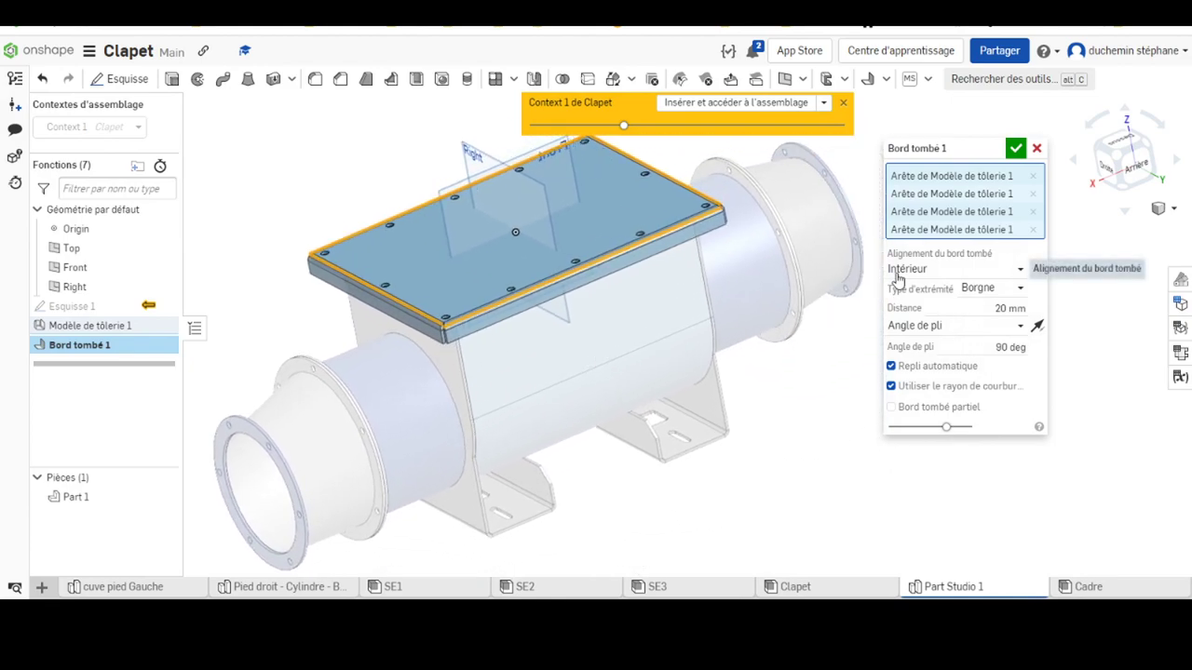
{"action": "left_click", "coordinate": [1021, 273]}
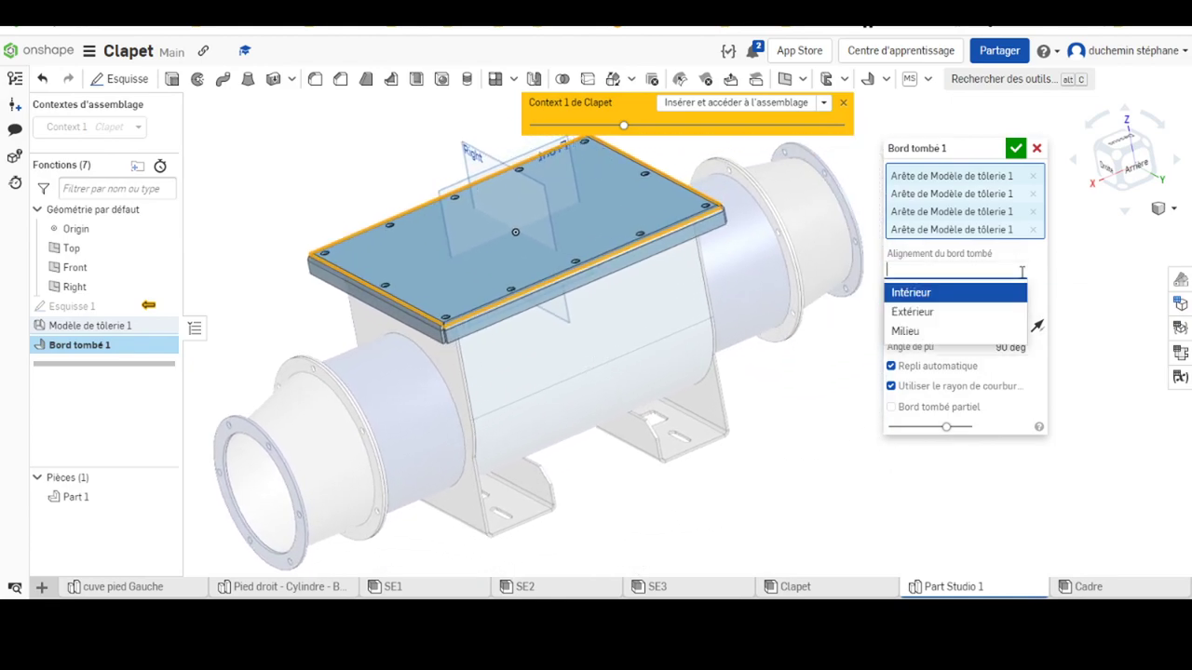
{"action": "left_click", "coordinate": [931, 293]}
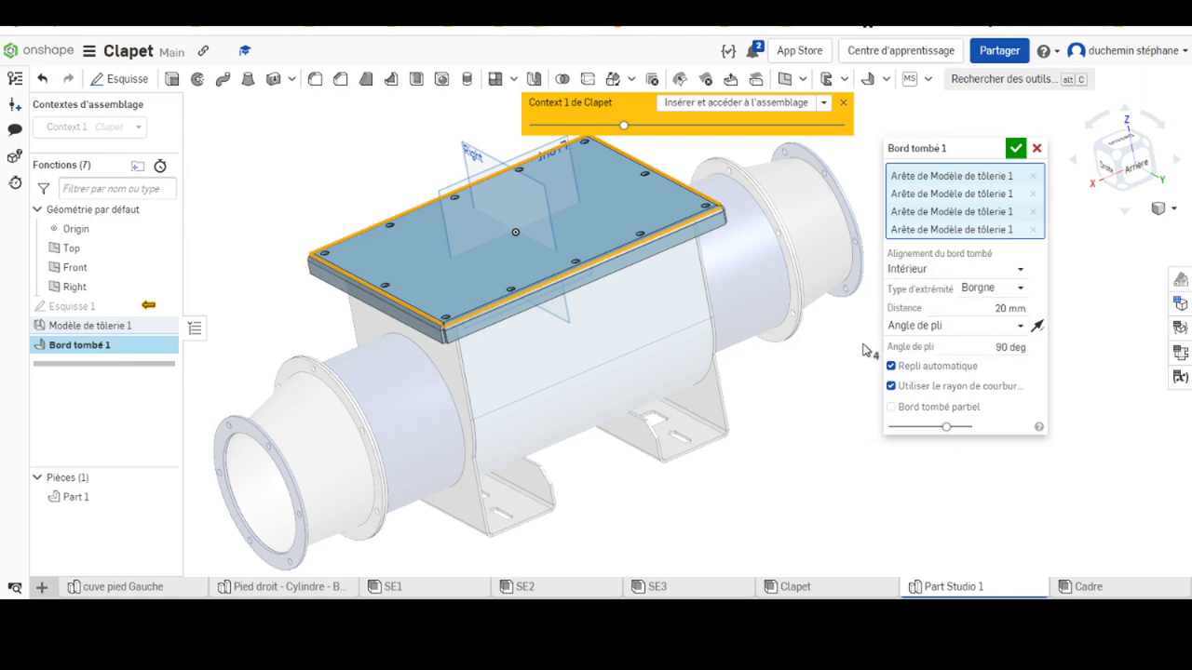
{"action": "right_click_drag", "start_coordinate": [801, 429], "coordinate": [666, 349]}
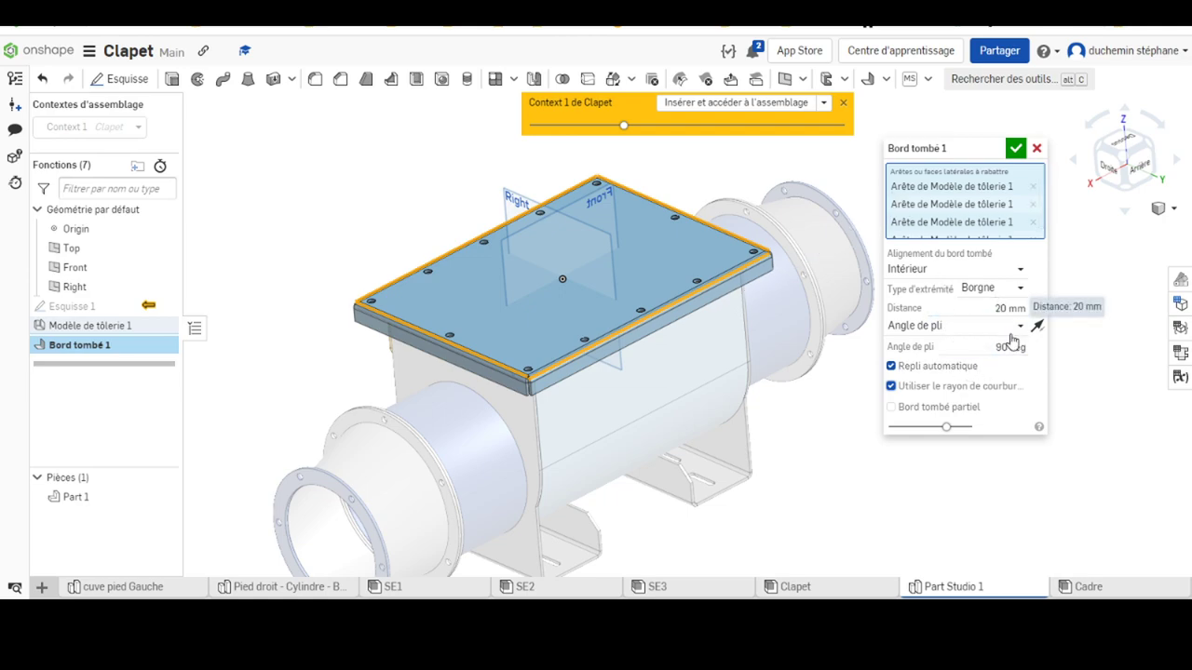
{"action": "mouse_move", "coordinate": [964, 203]}
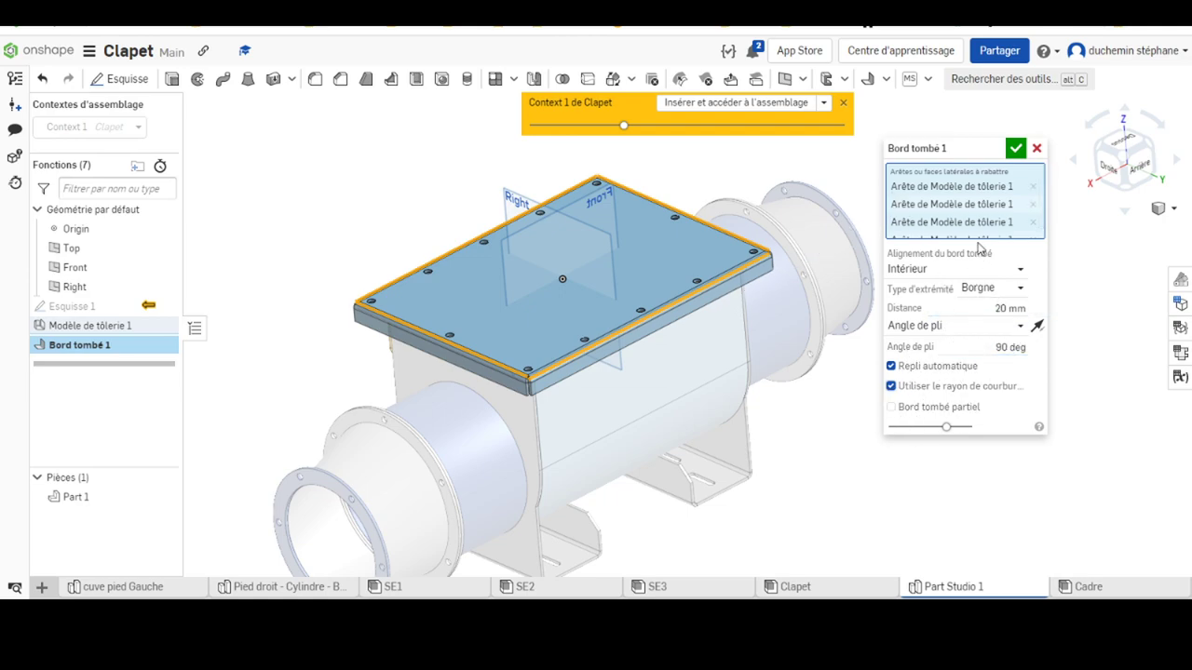
Step: Commit the four-edge flange, rename Part 1 to Couvercle, and begin inserting it into the assembly
{"action": "left_click", "coordinate": [1014, 149]}
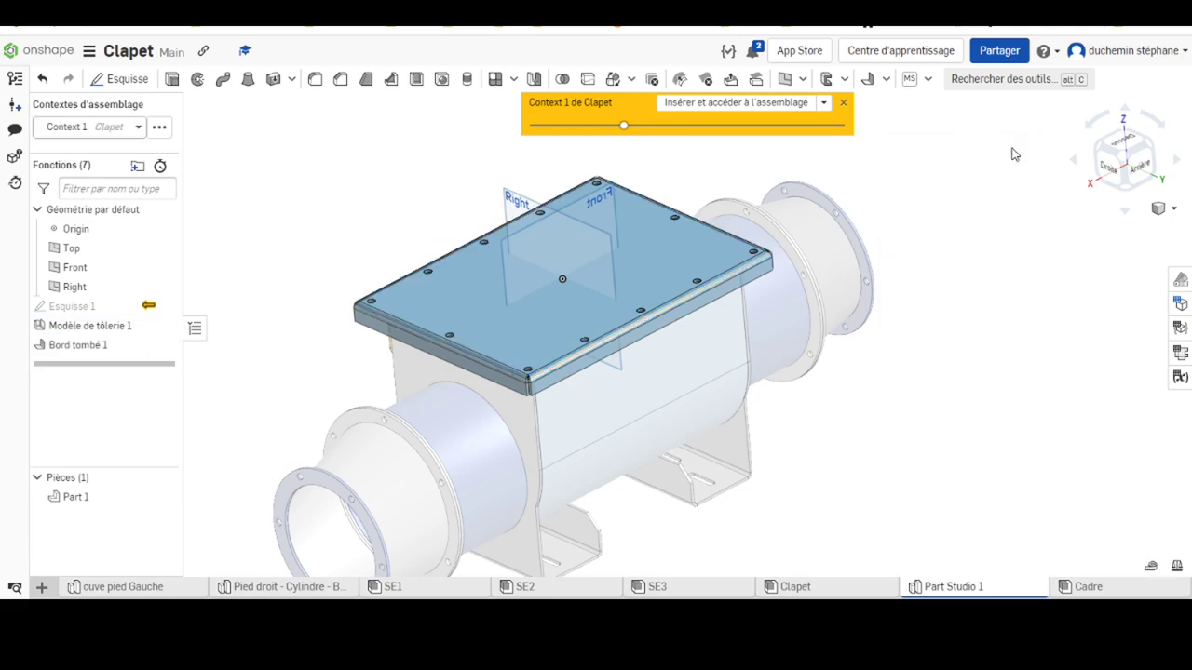
{"action": "right_click_drag", "start_coordinate": [729, 411], "coordinate": [711, 406]}
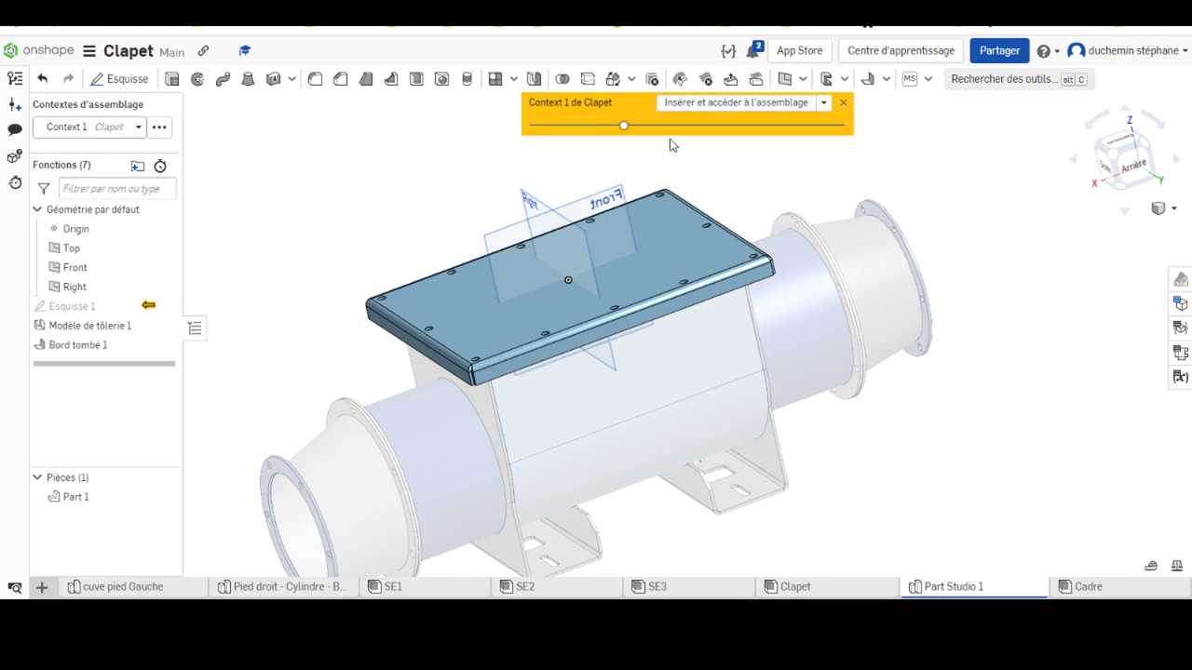
{"action": "right_click", "coordinate": [68, 497]}
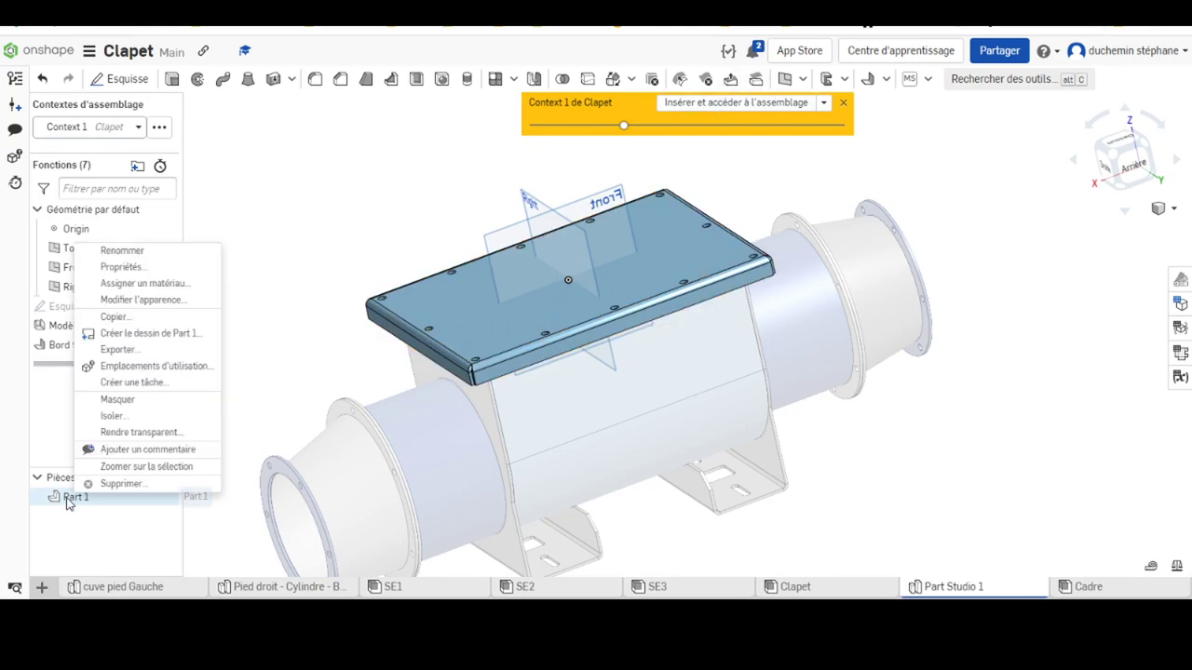
{"action": "left_click", "coordinate": [124, 251]}
{"action": "type", "text": "Couvercle"}
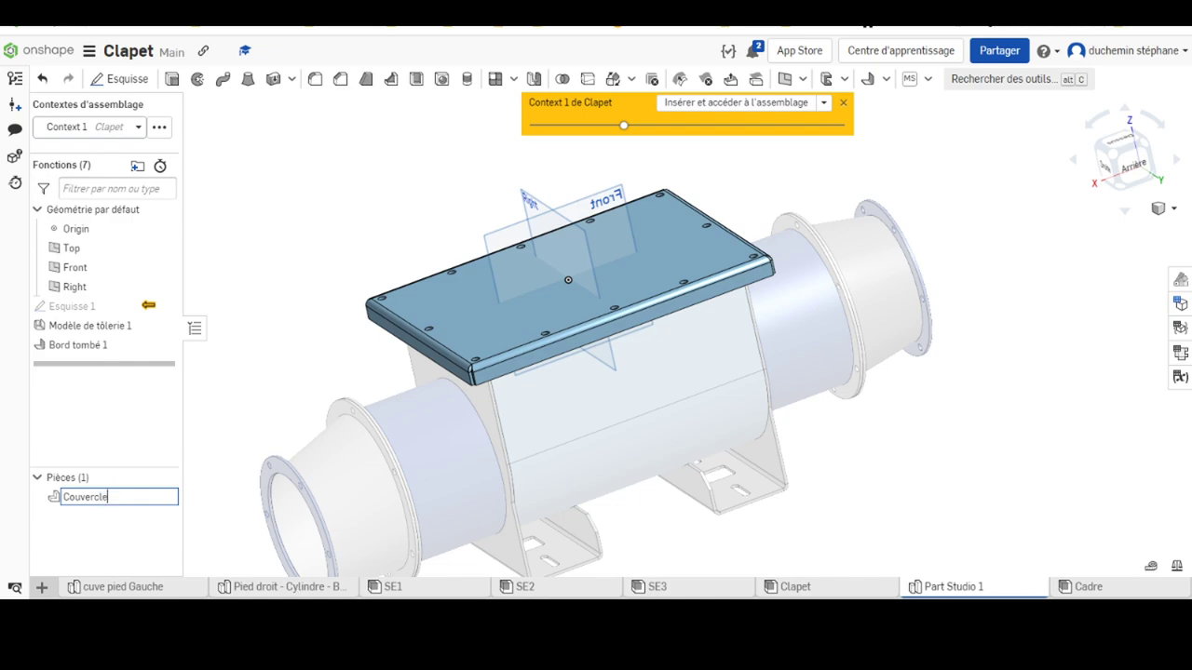
{"action": "key", "text": "Return"}
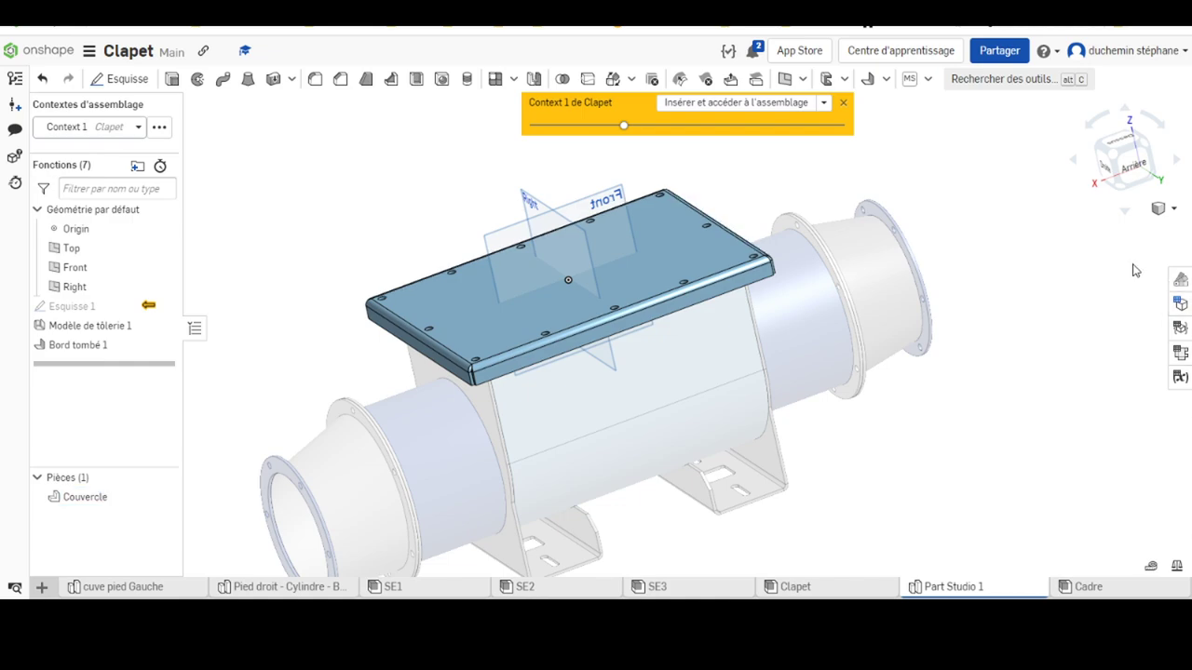
{"action": "left_click", "coordinate": [762, 105]}
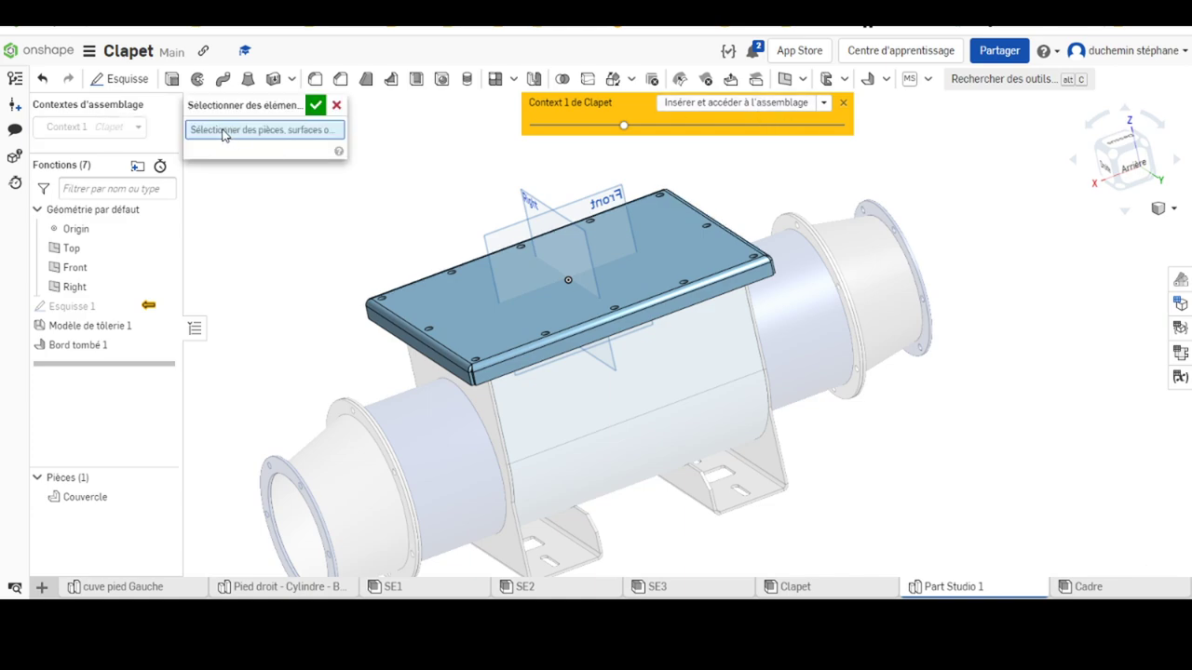
Step: Cancel the part insertion and go to the Clapet assembly without inserting anything
{"action": "left_click", "coordinate": [334, 107]}
{"action": "left_click", "coordinate": [825, 104]}
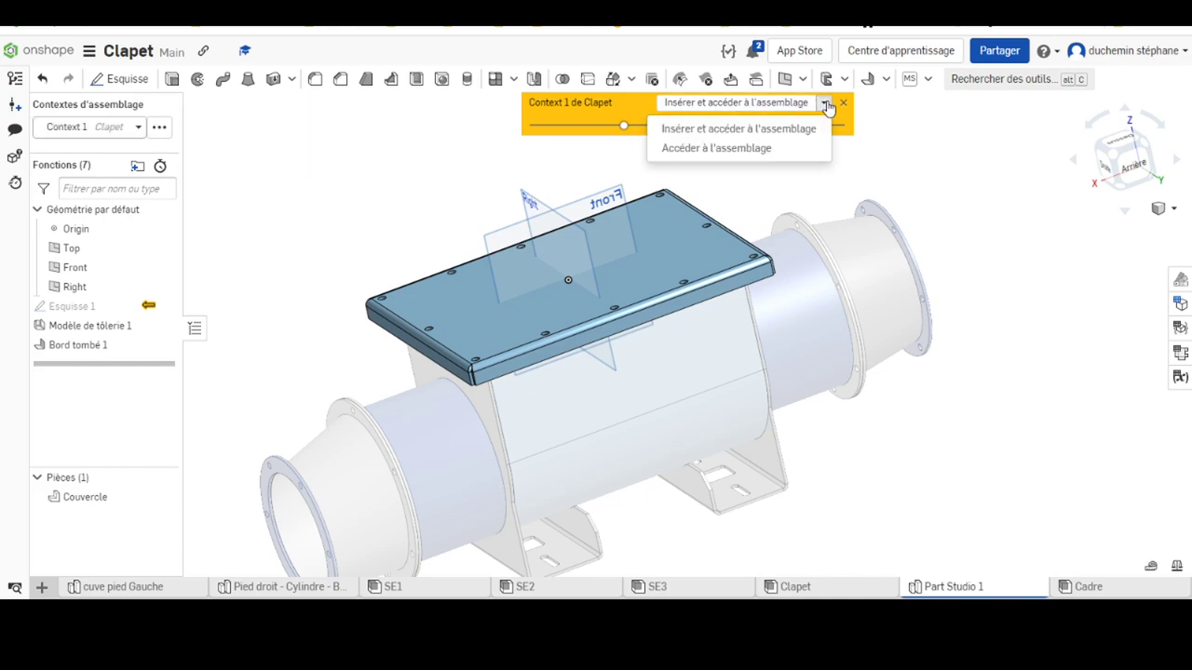
{"action": "left_click", "coordinate": [693, 150]}
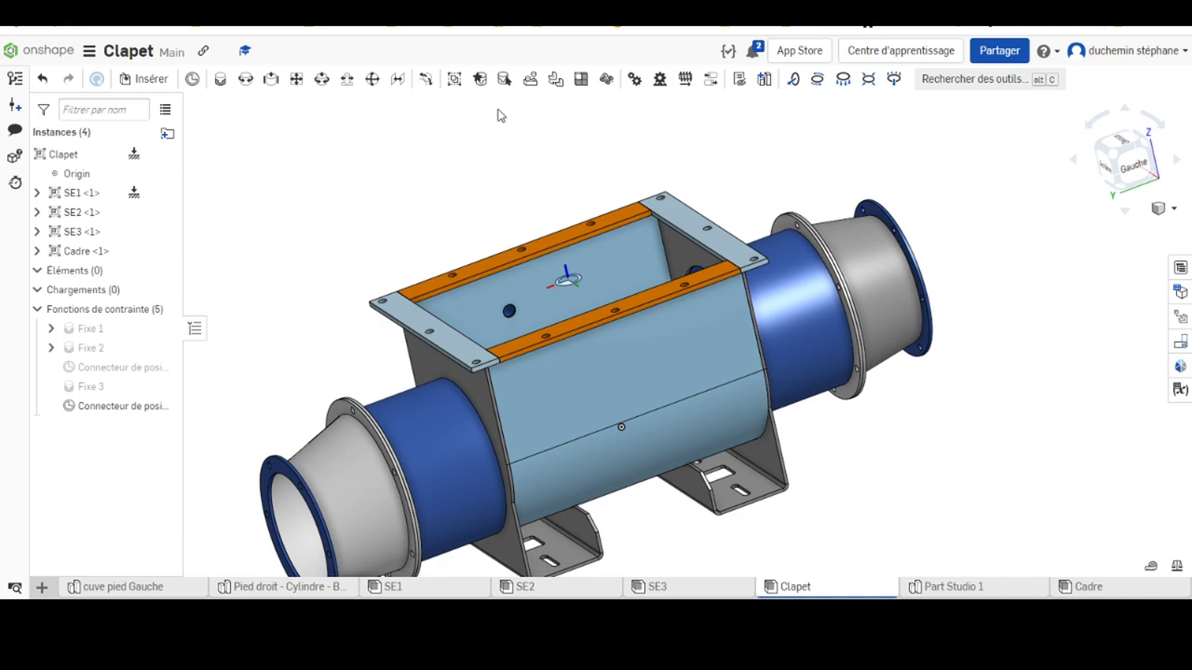
Step: Inspect the Cadre frame in the Clapet assembly, then return to Part Studio 1
{"action": "left_click", "coordinate": [931, 588]}
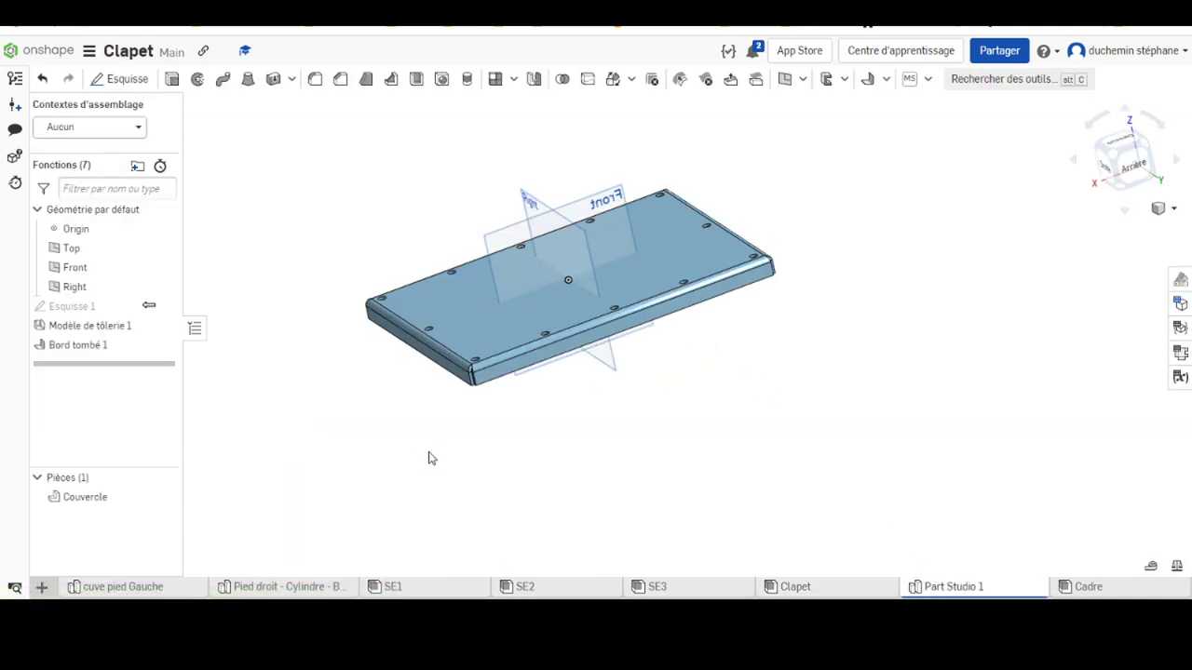
{"action": "left_click", "coordinate": [805, 589]}
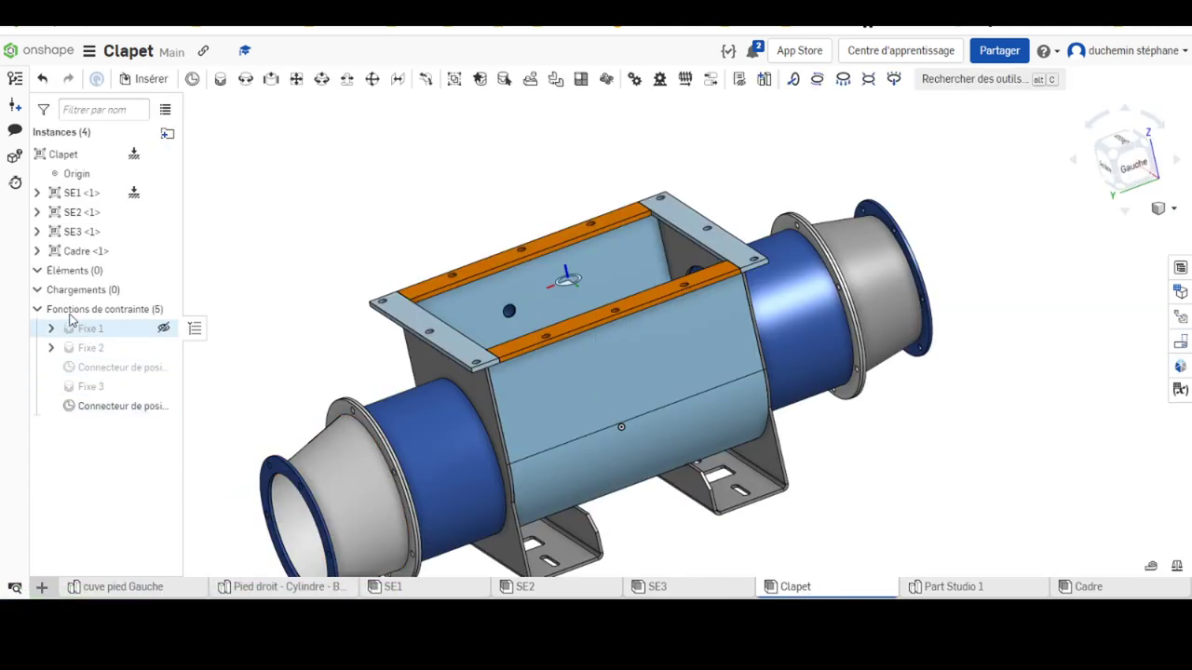
{"action": "mouse_move", "coordinate": [74, 270]}
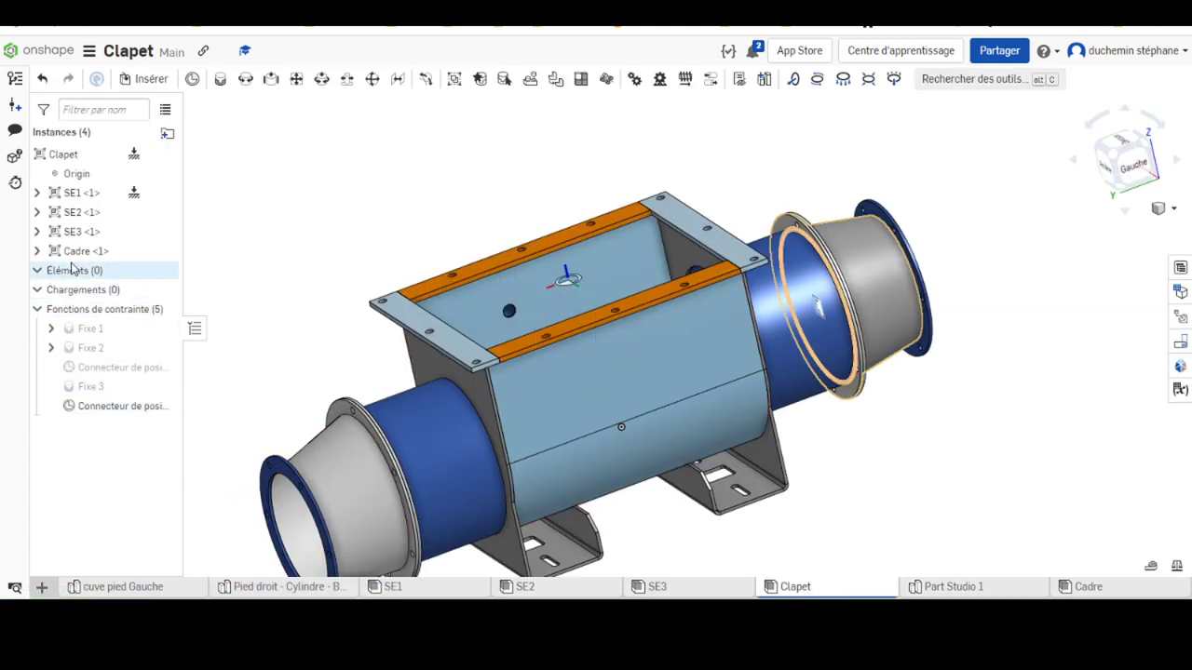
{"action": "left_click", "coordinate": [76, 251]}
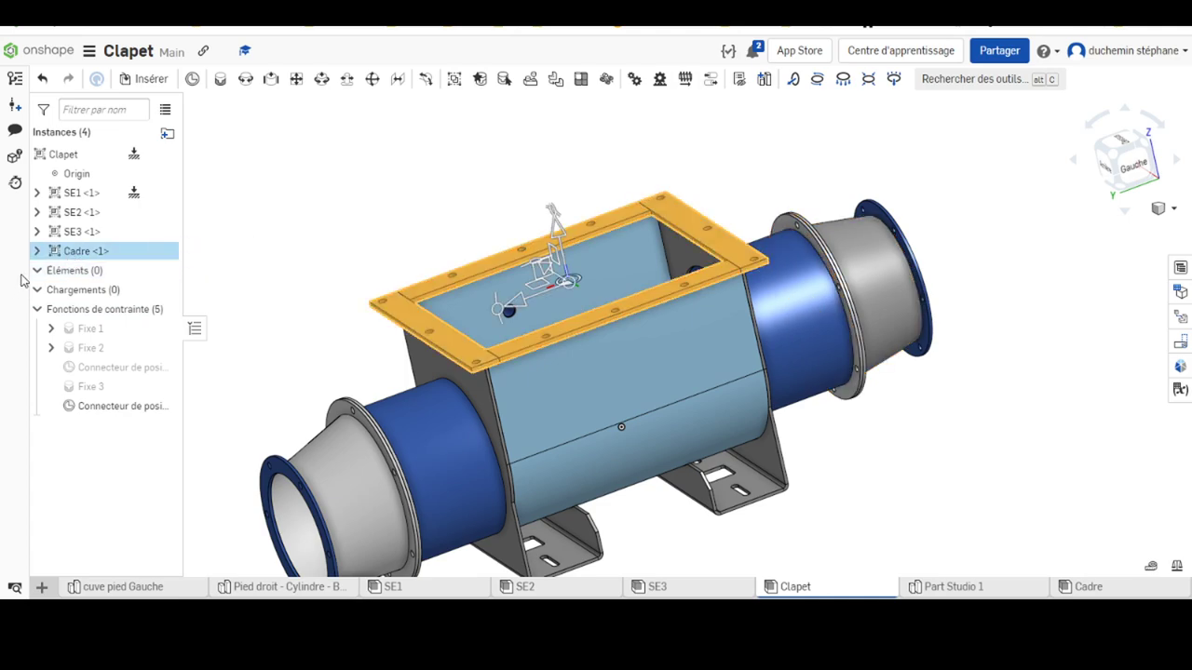
{"action": "left_click", "coordinate": [372, 231]}
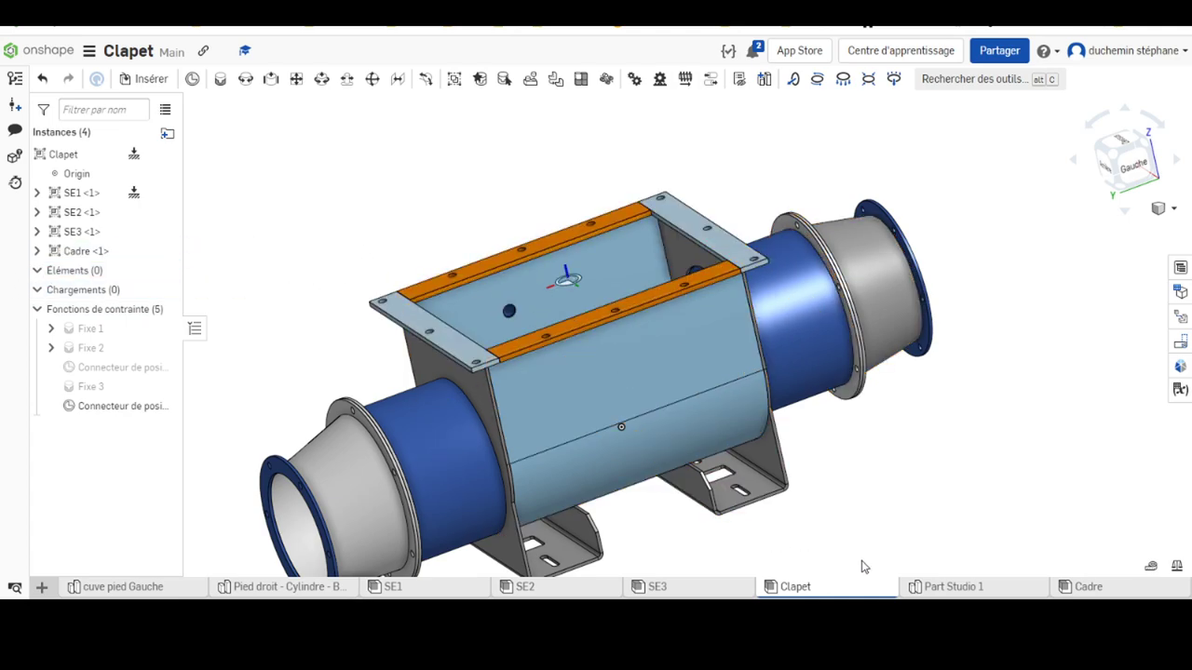
{"action": "left_click", "coordinate": [950, 588]}
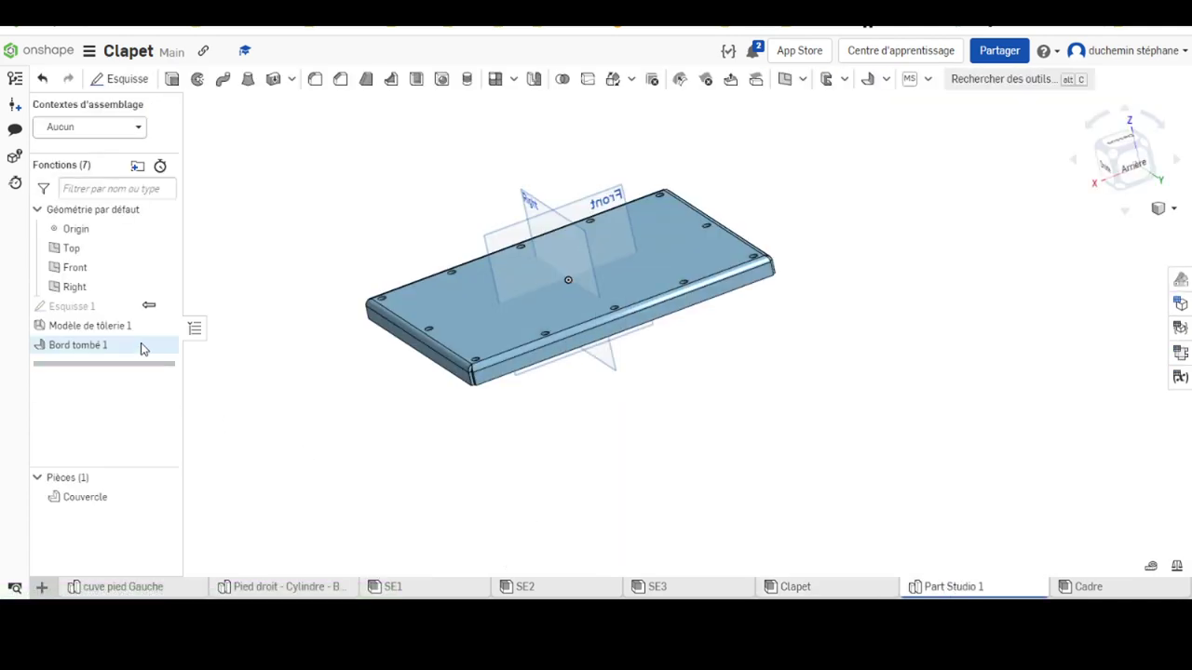
{"action": "left_click", "coordinate": [78, 349]}
{"action": "right_click", "coordinate": [79, 357]}
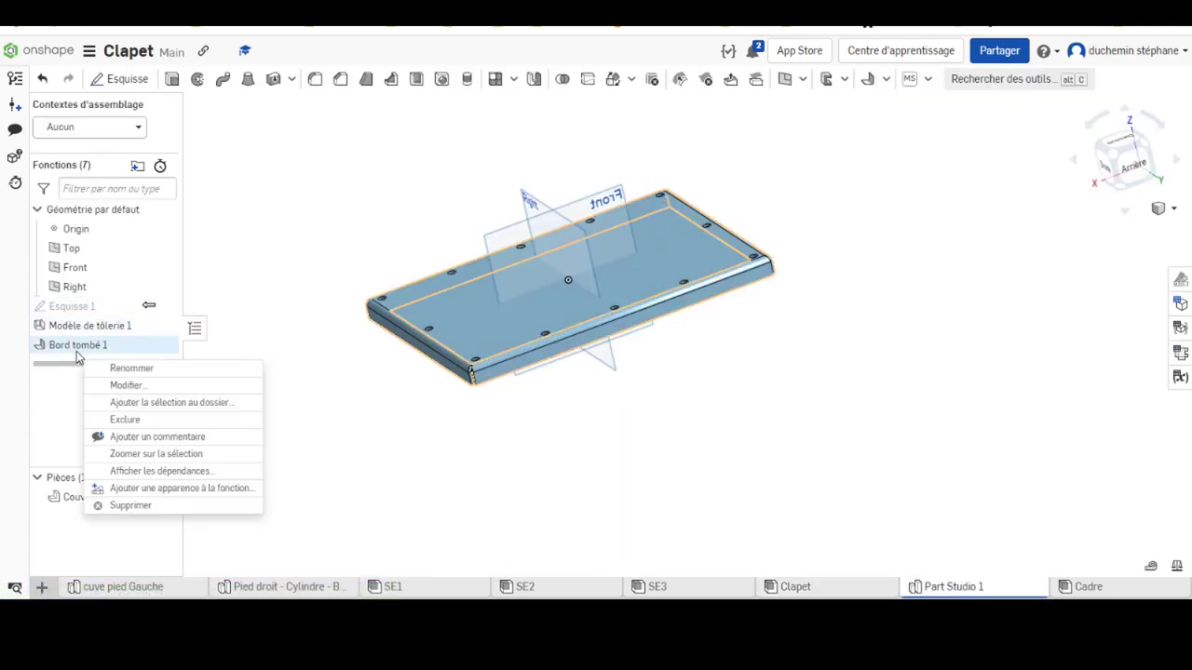
{"action": "left_click", "coordinate": [118, 385]}
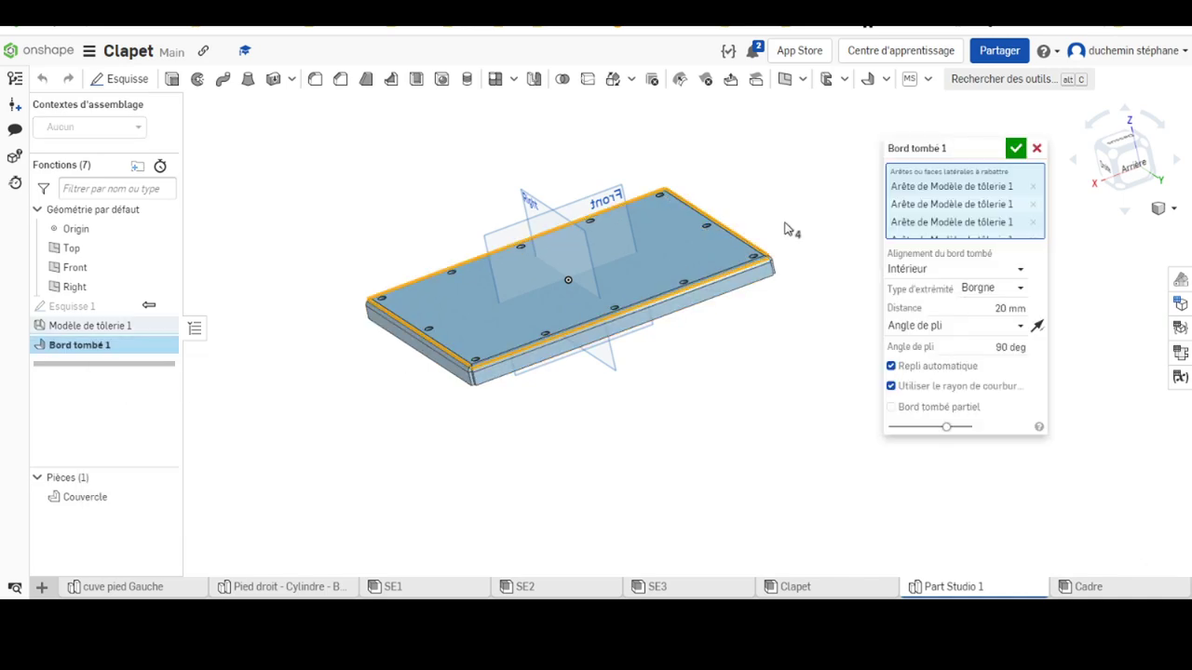
{"action": "left_click", "coordinate": [1036, 150]}
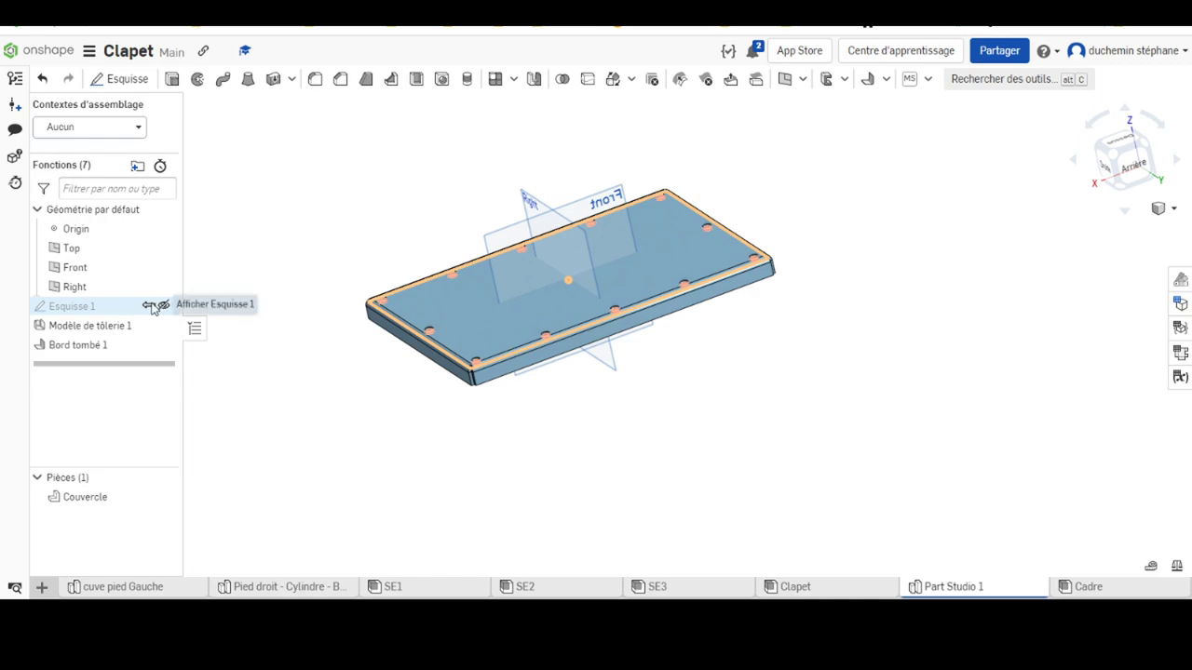
{"action": "left_click", "coordinate": [159, 305]}
{"action": "right_click", "coordinate": [114, 306]}
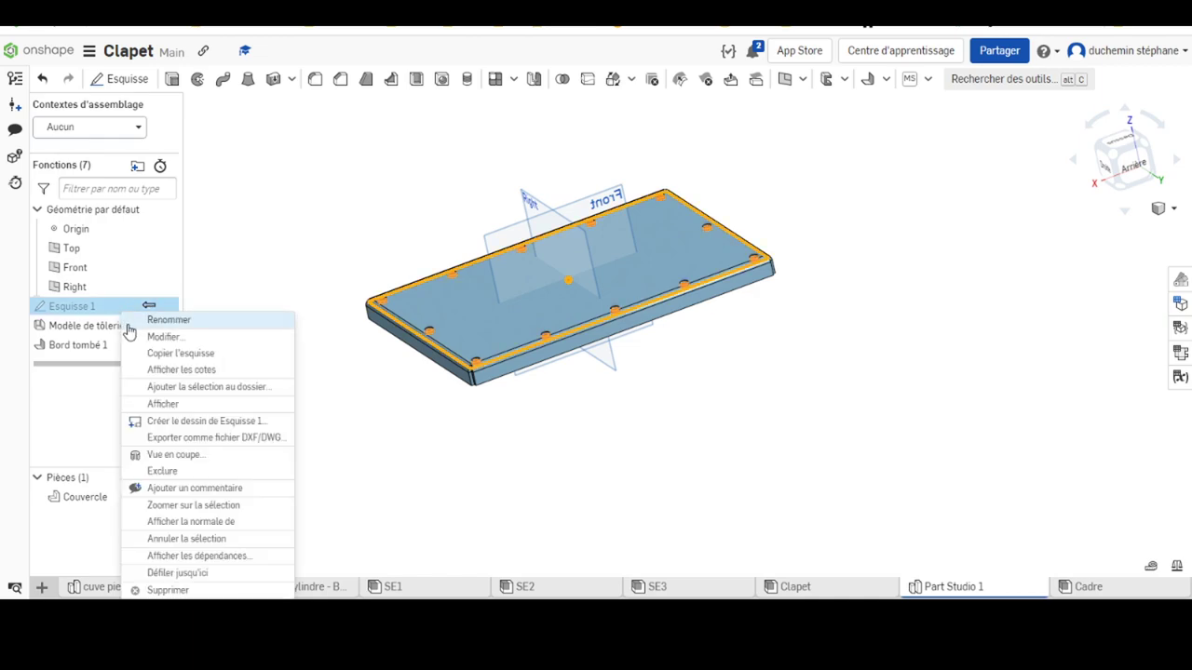
{"action": "left_click", "coordinate": [264, 361]}
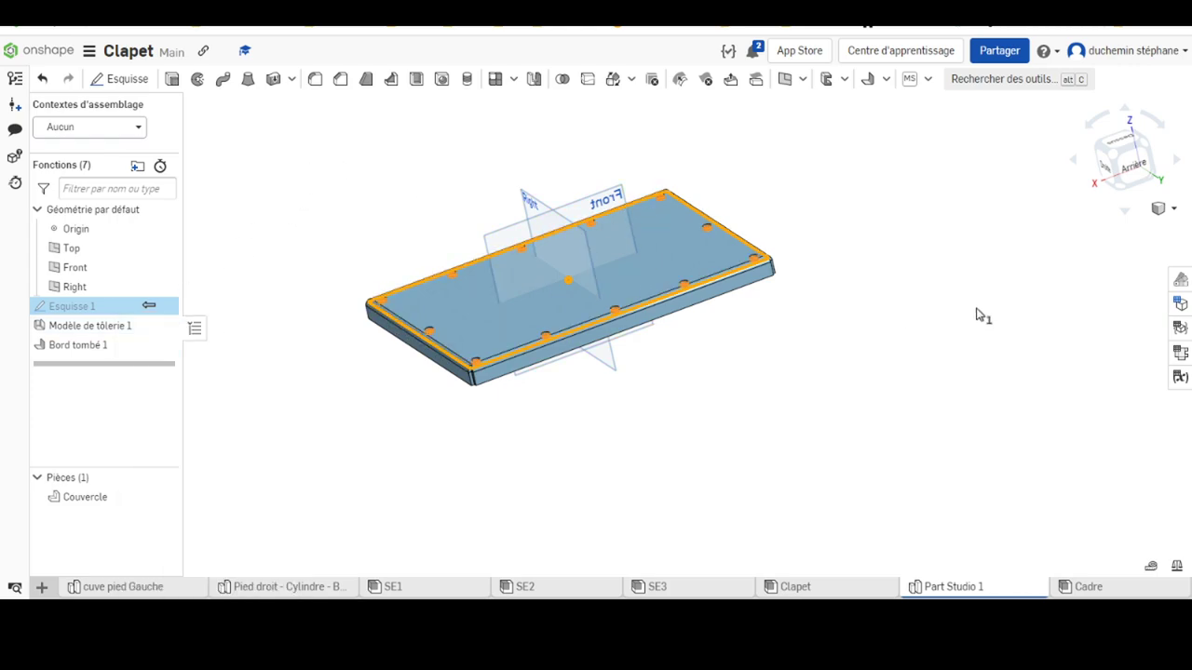
{"action": "left_click", "coordinate": [361, 382]}
{"action": "left_click", "coordinate": [142, 129]}
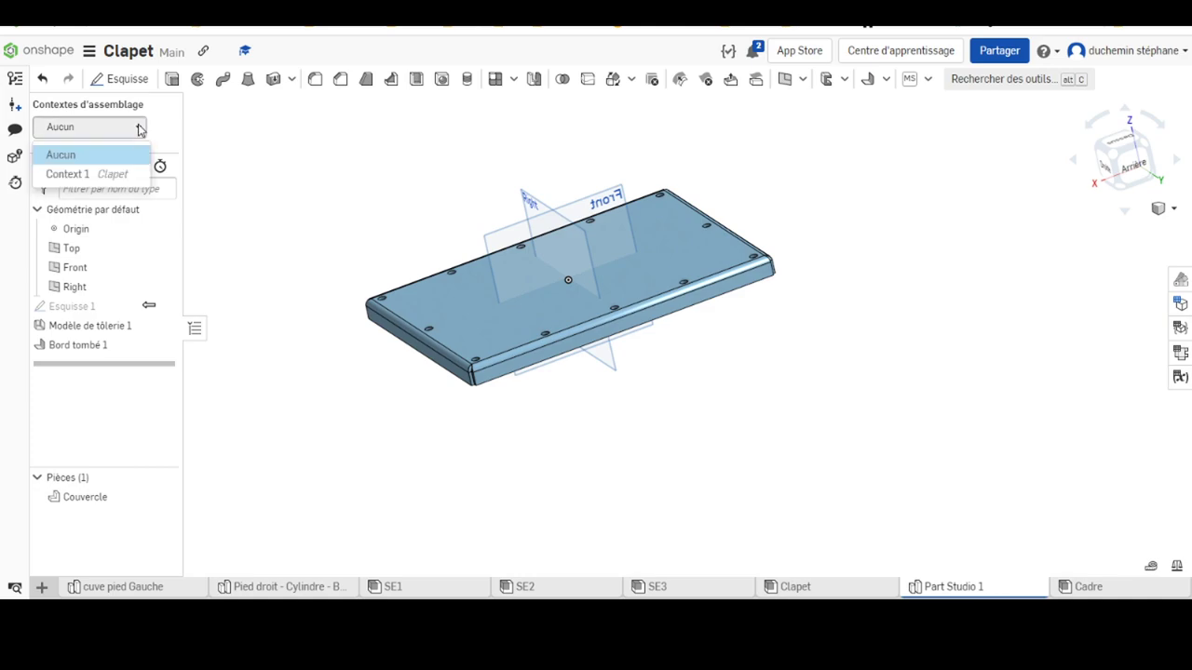
Step: Under Context 1 Clapet, insert the Couvercle plate into the assembly on top of the frame
{"action": "left_click", "coordinate": [88, 175]}
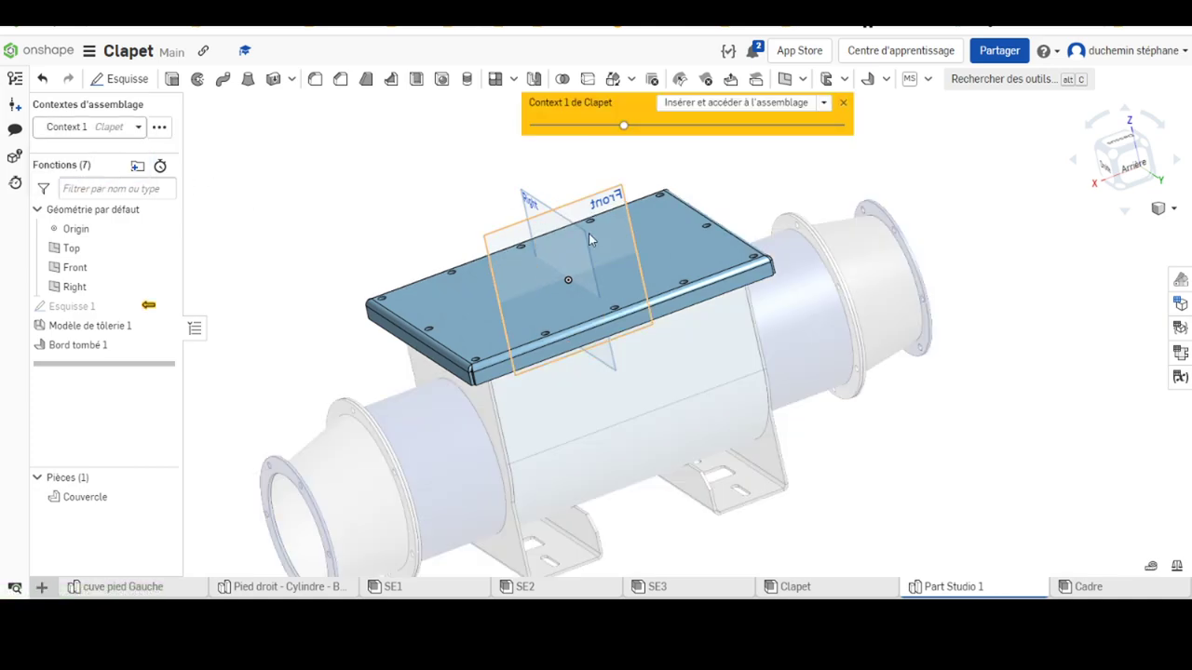
{"action": "left_click", "coordinate": [823, 102]}
{"action": "left_click", "coordinate": [686, 129]}
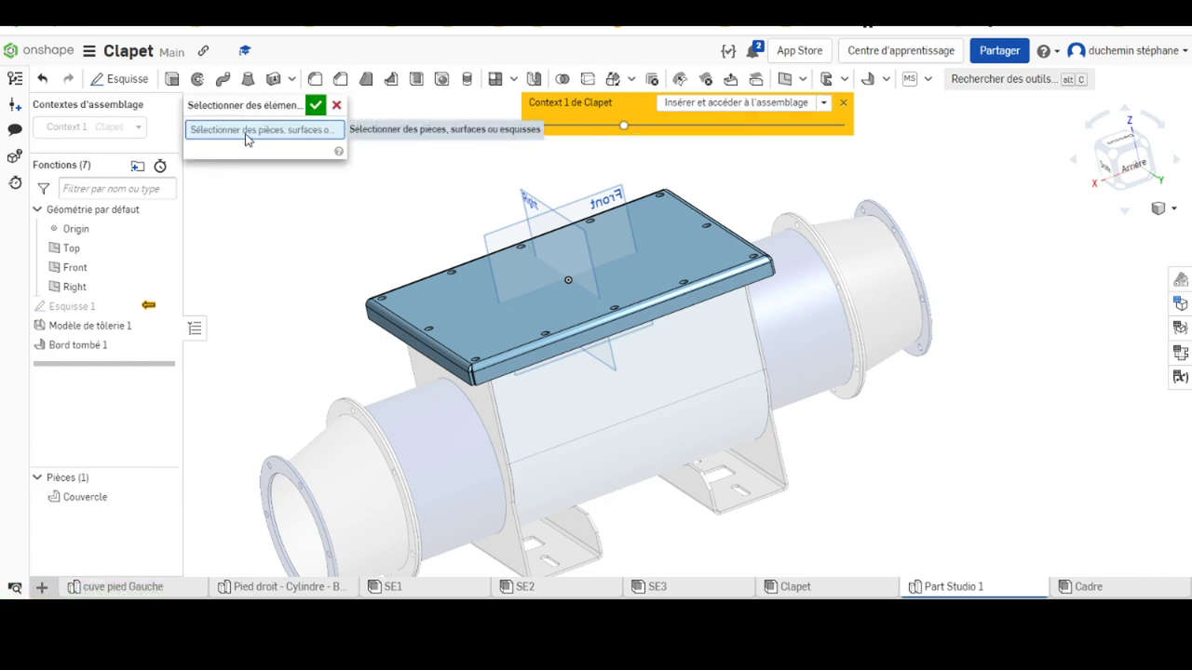
{"action": "left_click", "coordinate": [499, 331]}
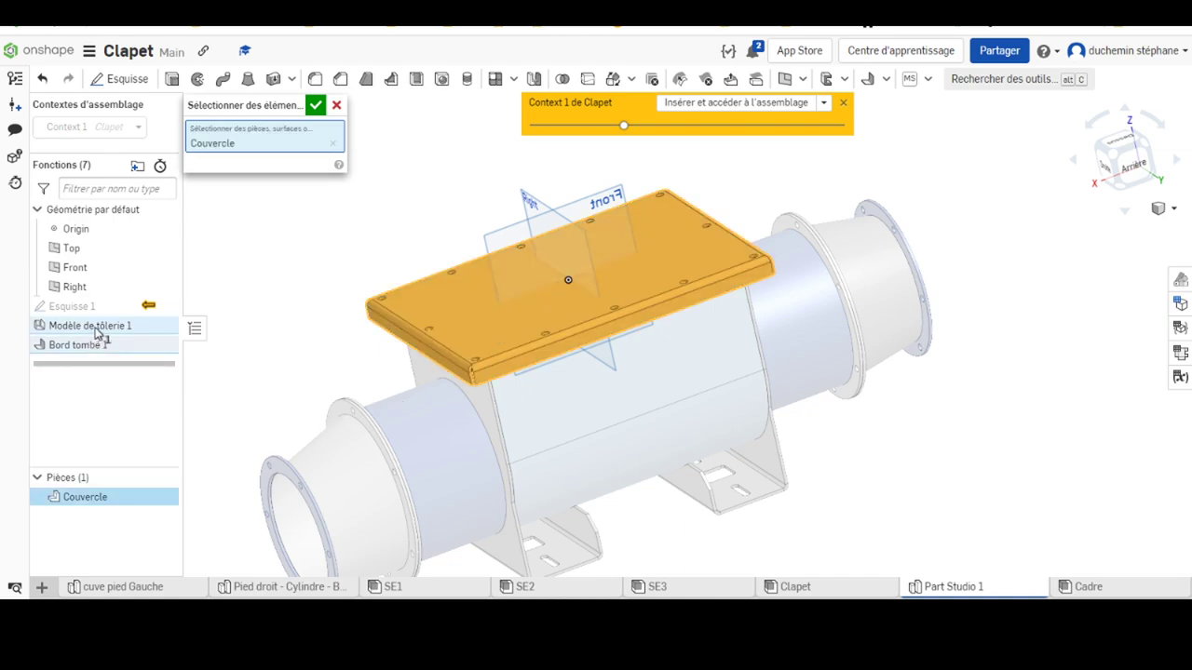
{"action": "left_click", "coordinate": [316, 106]}
{"action": "left_click", "coordinate": [683, 104]}
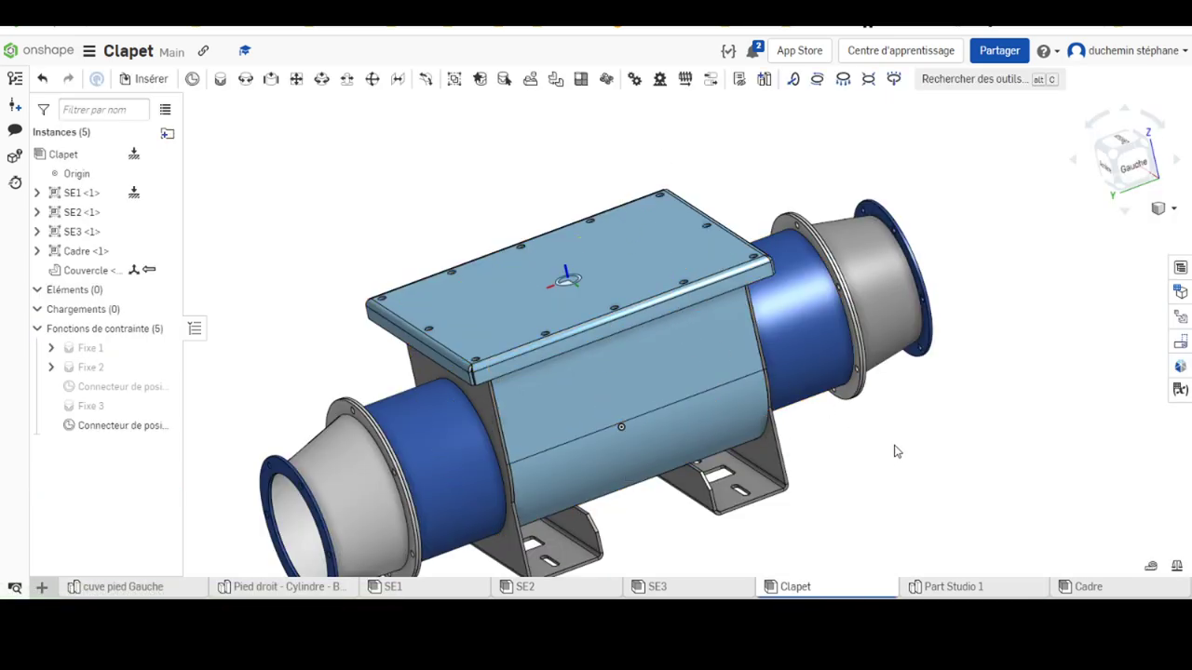
{"action": "mouse_move", "coordinate": [772, 437]}
{"action": "right_mouse_down"}
{"action": "mouse_move", "coordinate": [806, 369]}
{"action": "mouse_move", "coordinate": [789, 509]}
{"action": "mouse_move", "coordinate": [761, 528]}
{"action": "mouse_move", "coordinate": [782, 464]}
{"action": "mouse_move", "coordinate": [736, 324]}
{"action": "mouse_move", "coordinate": [696, 406]}
{"action": "right_mouse_up"}
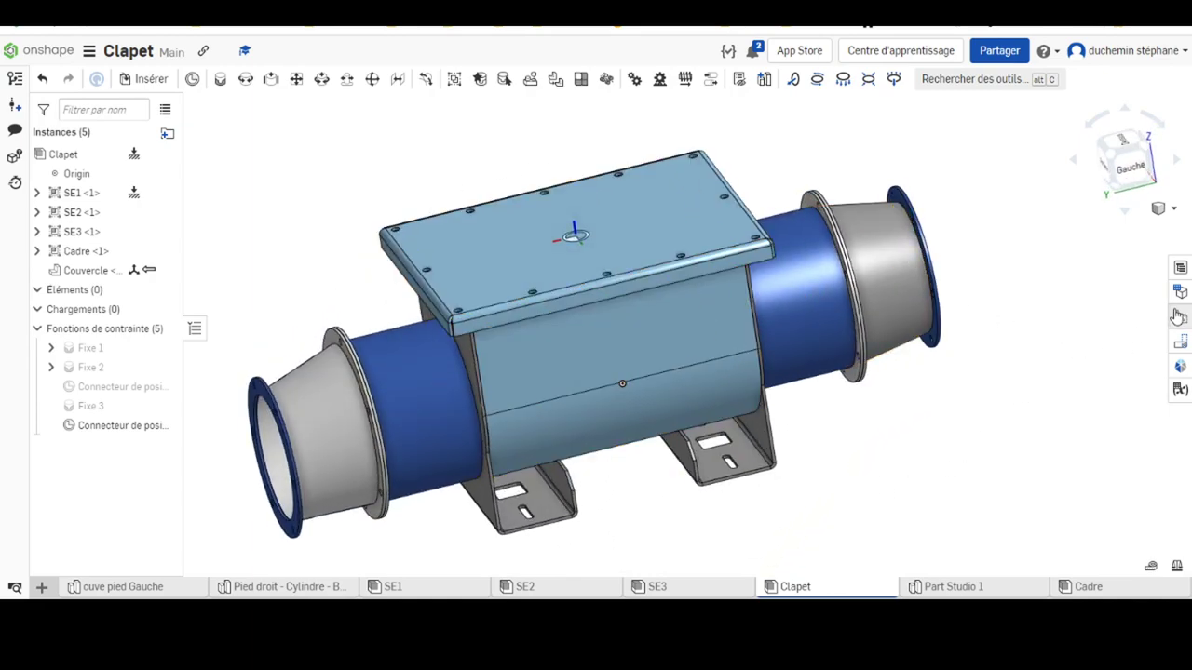
{"action": "mouse_move", "coordinate": [780, 420]}
{"action": "right_mouse_down"}
{"action": "mouse_move", "coordinate": [749, 404]}
{"action": "mouse_move", "coordinate": [703, 517]}
{"action": "right_mouse_up"}
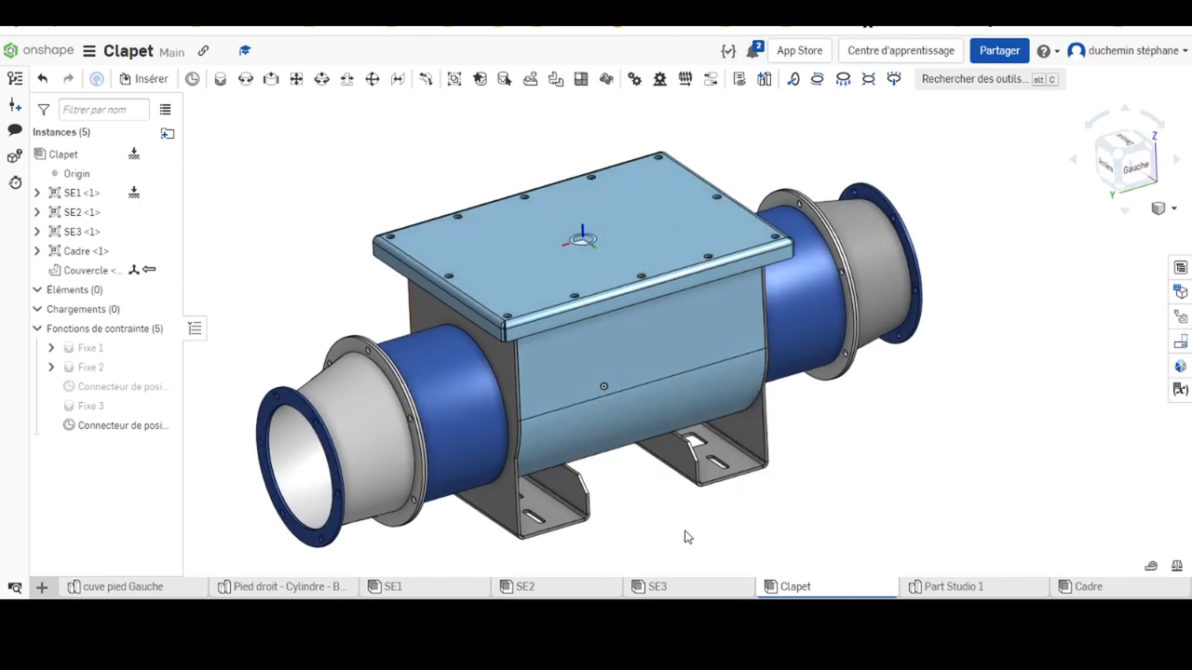